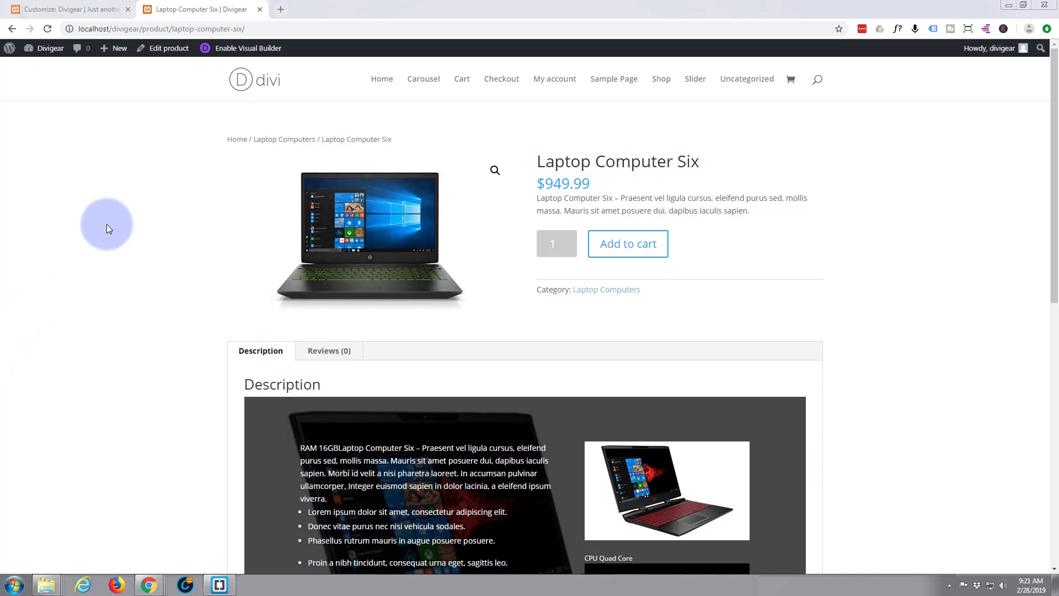
Examine the Laptop Computer Six product page, especially its styled description section with background image and specification bars.
{"action": "scroll", "coordinate": [107, 223], "scroll_direction": "down", "scroll_amount": 5}
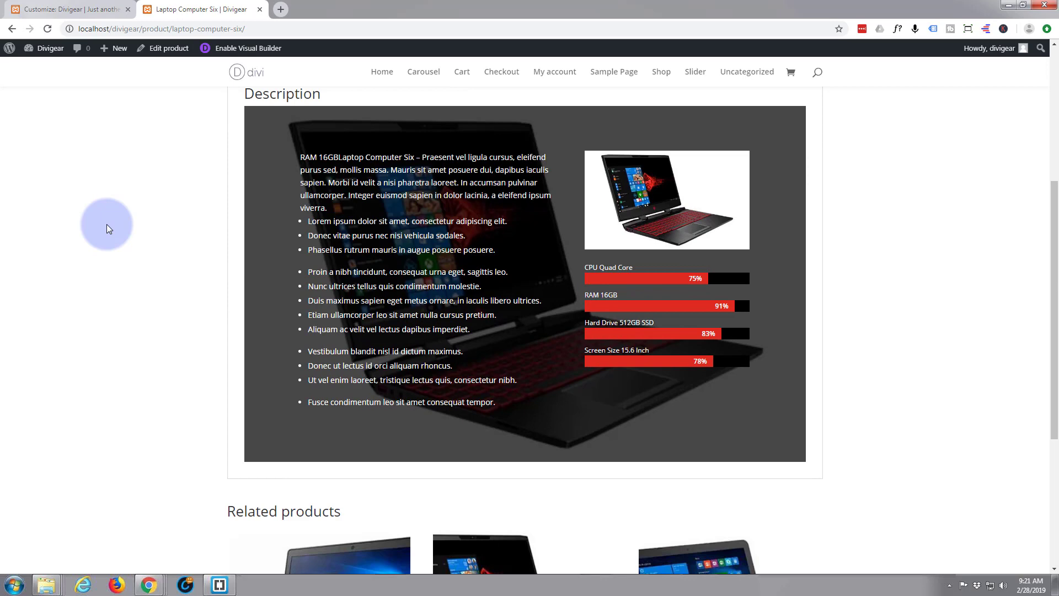
{"action": "scroll", "coordinate": [107, 224], "scroll_direction": "up", "scroll_amount": 2}
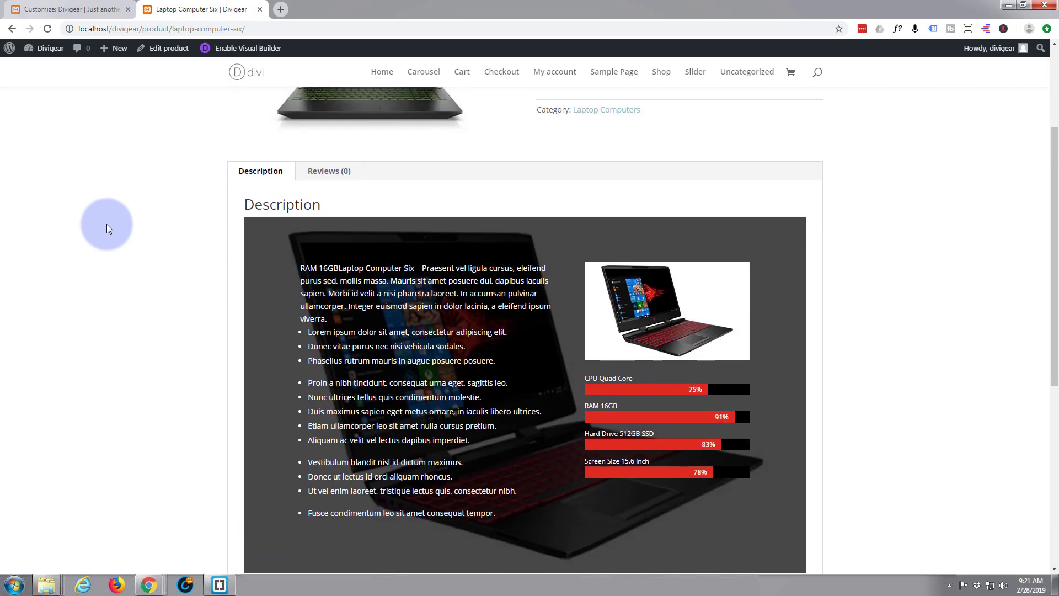
{"action": "scroll", "coordinate": [107, 224], "scroll_direction": "up", "scroll_amount": 2}
{"action": "scroll", "coordinate": [107, 225], "scroll_direction": "down", "scroll_amount": 2}
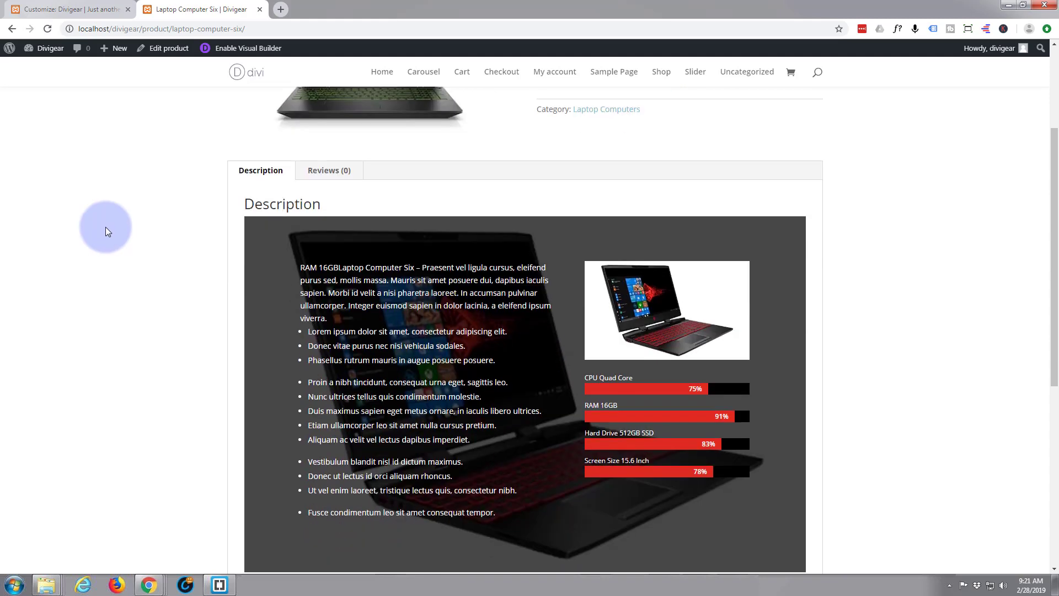
{"action": "scroll", "coordinate": [170, 283], "scroll_direction": "down", "scroll_amount": 2}
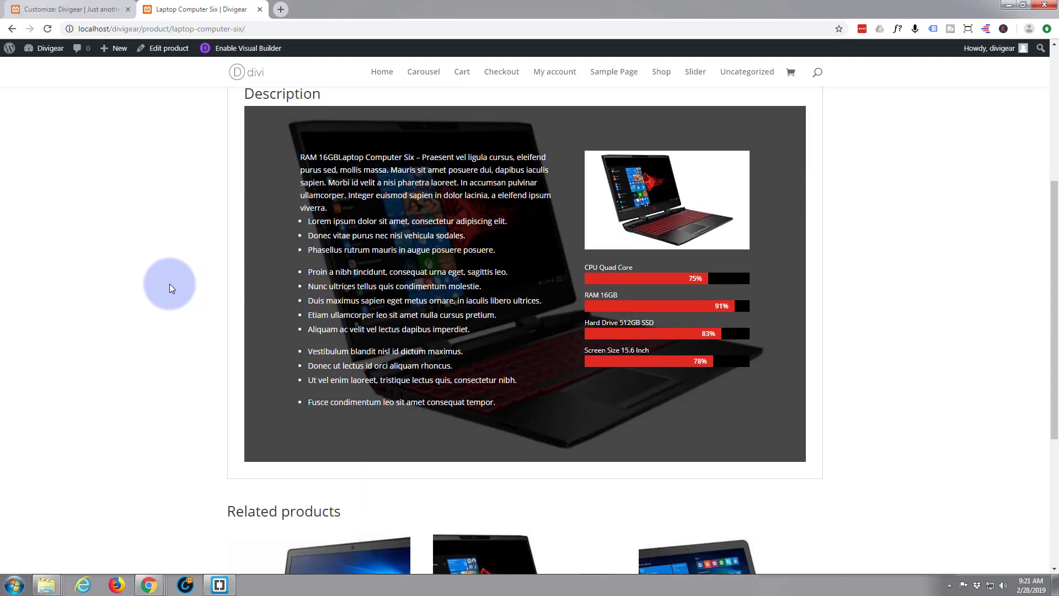
{"action": "scroll", "coordinate": [170, 284], "scroll_direction": "up", "scroll_amount": 5}
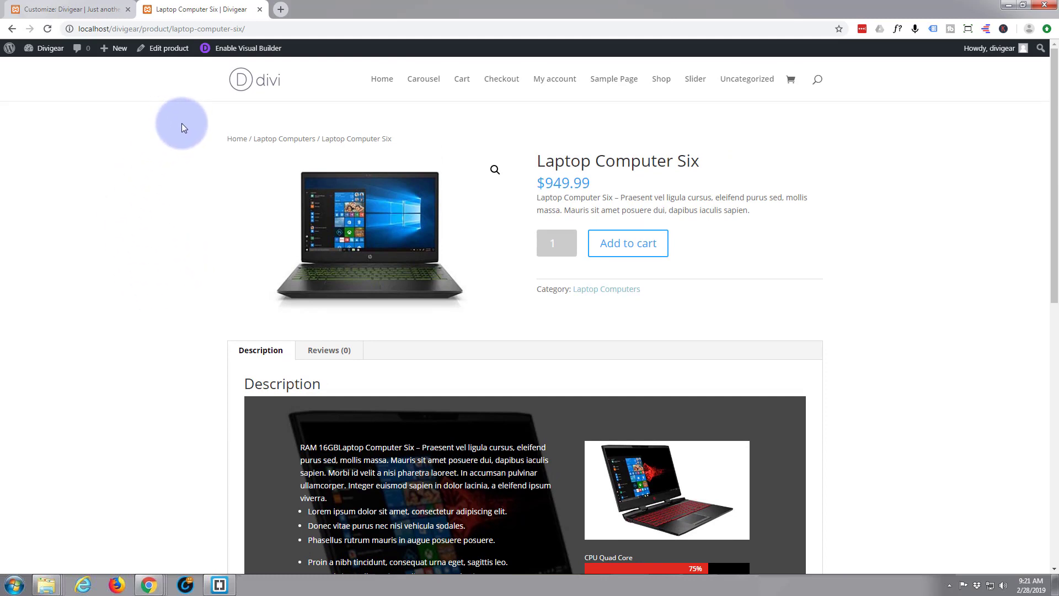
Open the Laptop Computer One product for editing from the site's WordPress product list.
{"action": "mouse_move", "coordinate": [30, 50]}
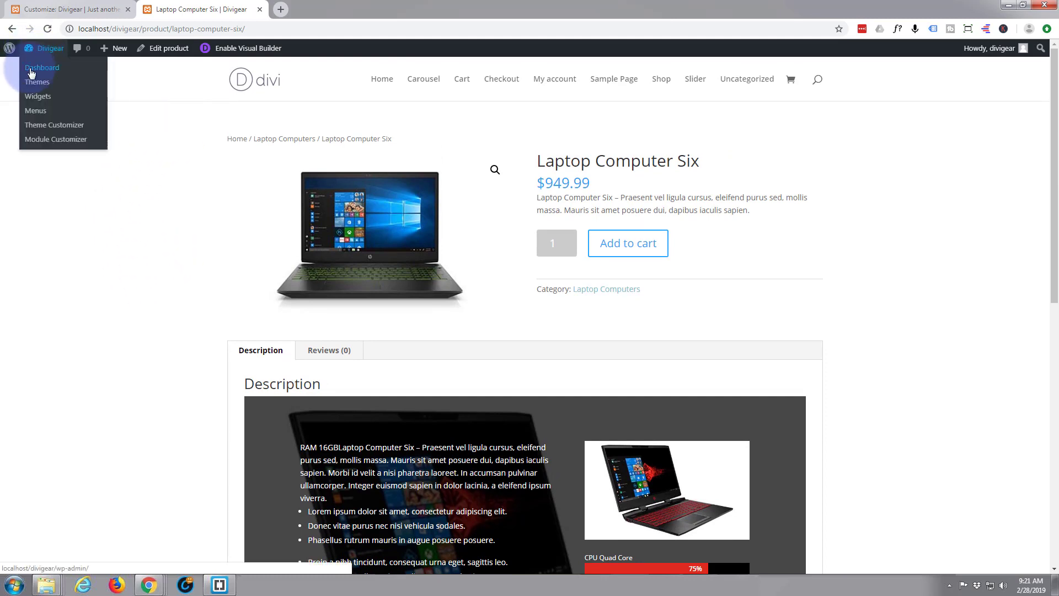
{"action": "left_click", "coordinate": [31, 68]}
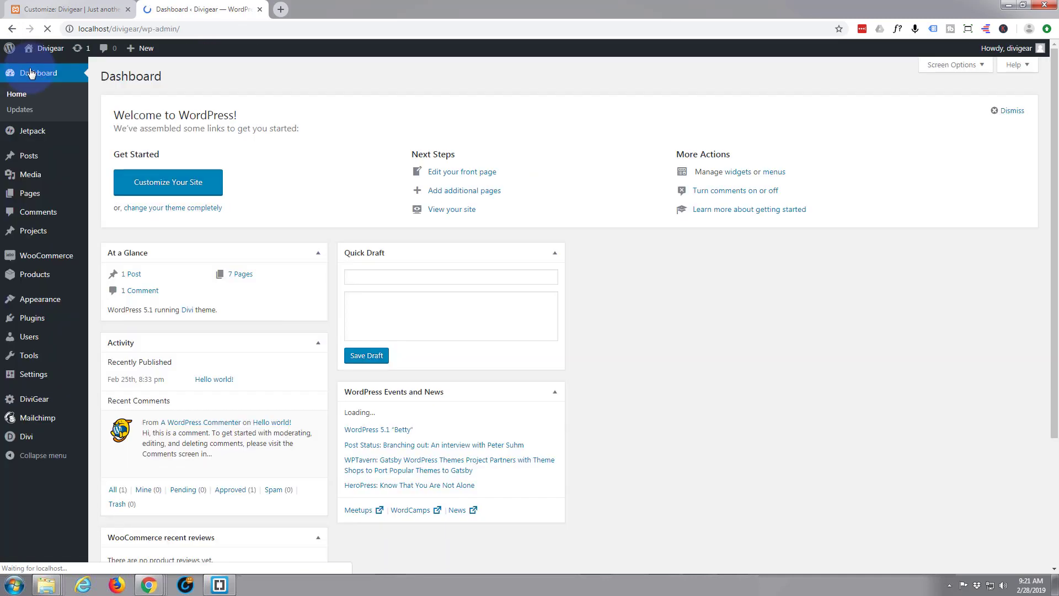
{"action": "left_click", "coordinate": [40, 279]}
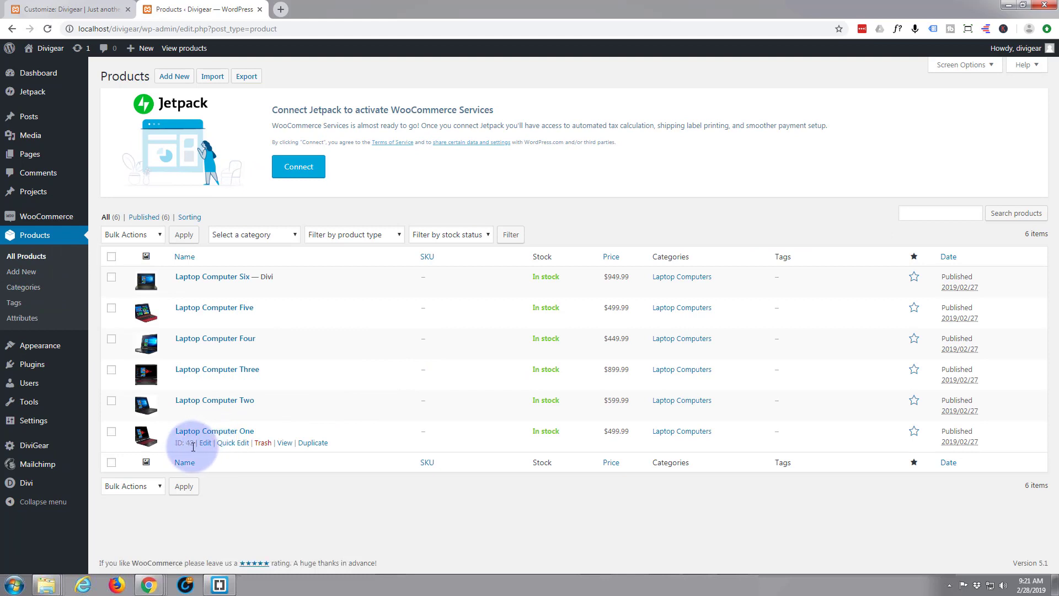
{"action": "left_click", "coordinate": [205, 443]}
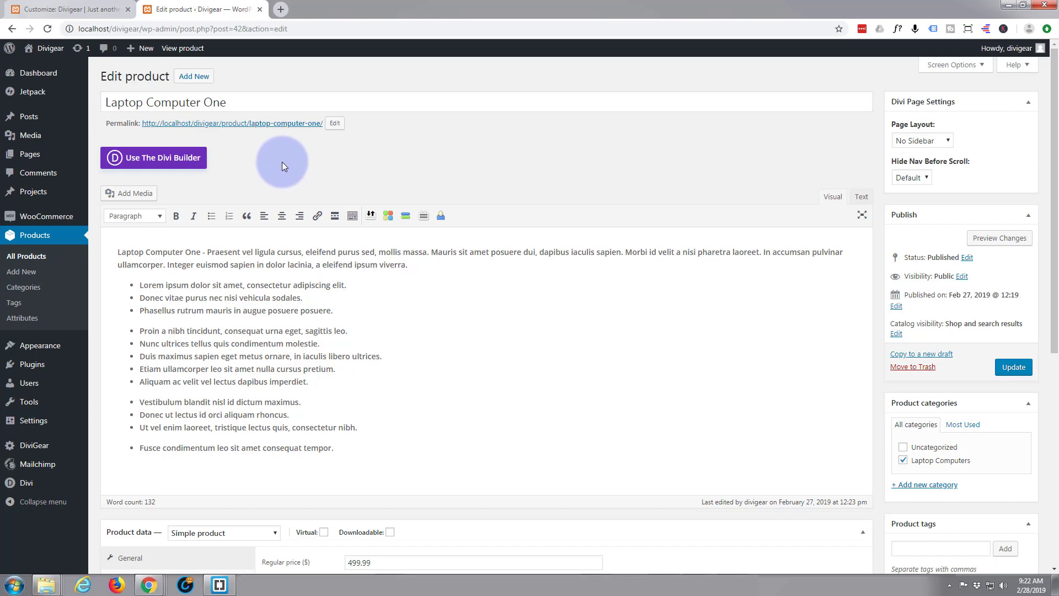
Enable the Divi Builder for Laptop Computer One with its existing content and switch to the desktop preview.
{"action": "left_click", "coordinate": [160, 160]}
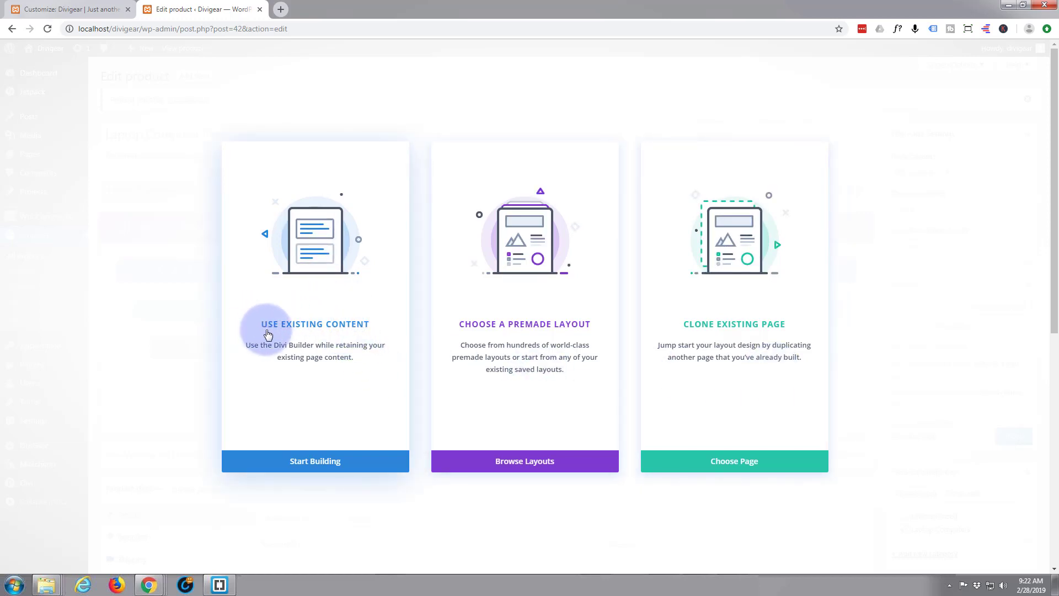
{"action": "left_click", "coordinate": [316, 463]}
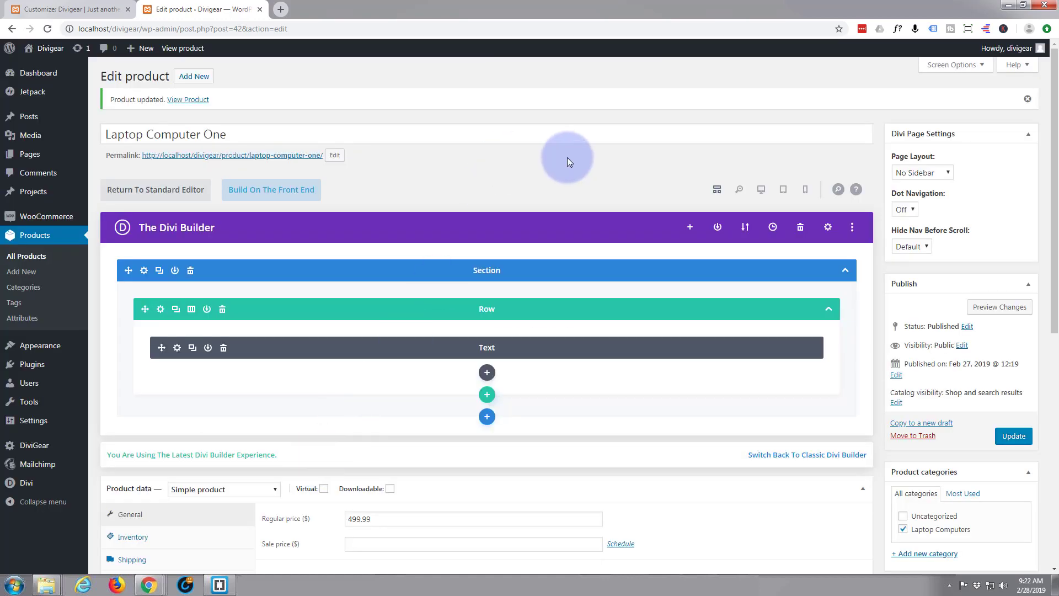
{"action": "left_click", "coordinate": [761, 190]}
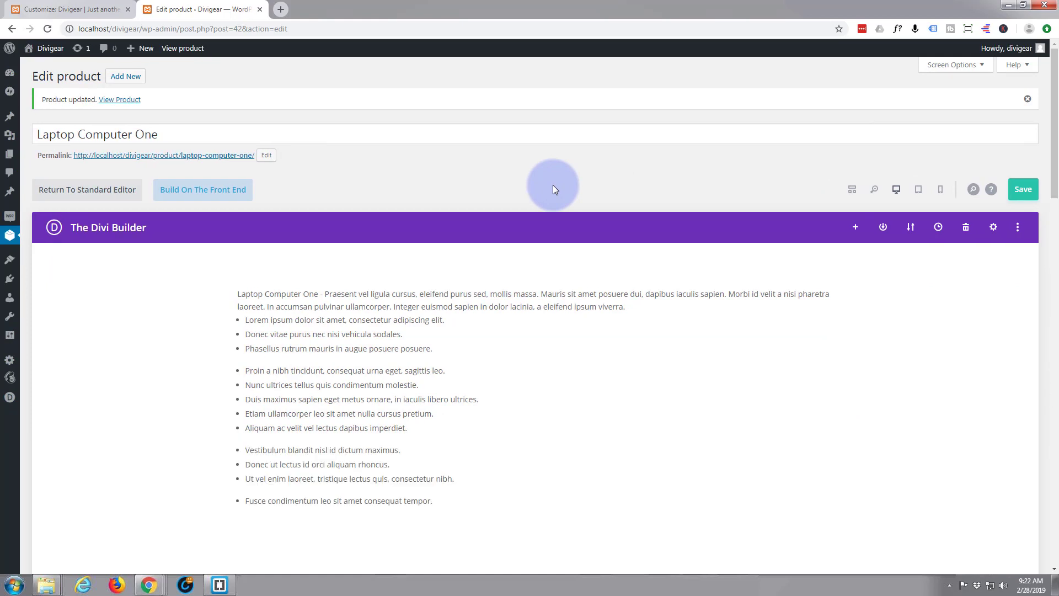
Set the description section's background image to the media library photo of the angled black laptop with red keyboard.
{"action": "mouse_move", "coordinate": [579, 439]}
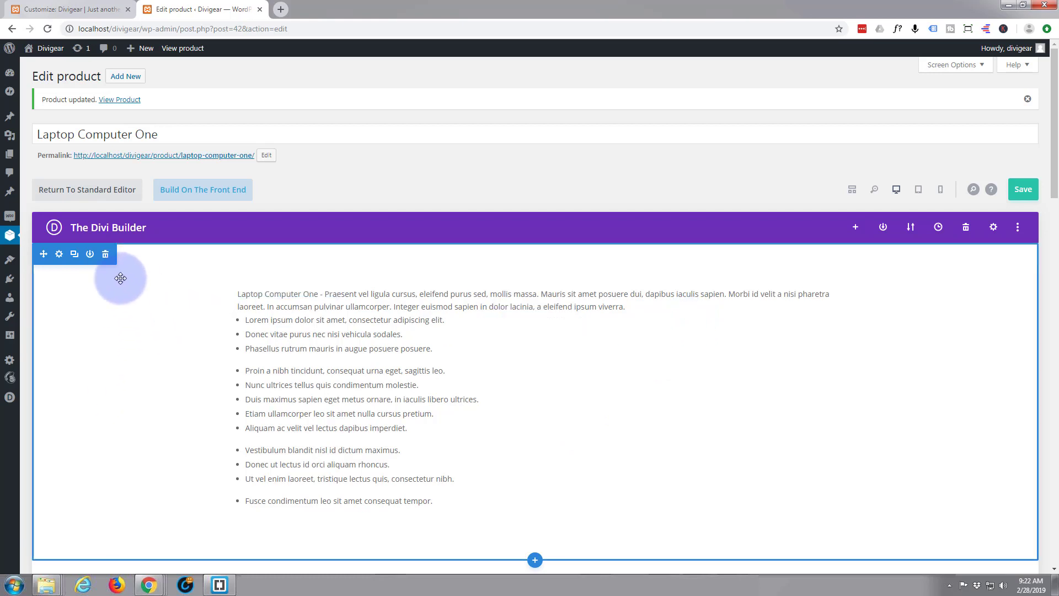
{"action": "left_click", "coordinate": [59, 255]}
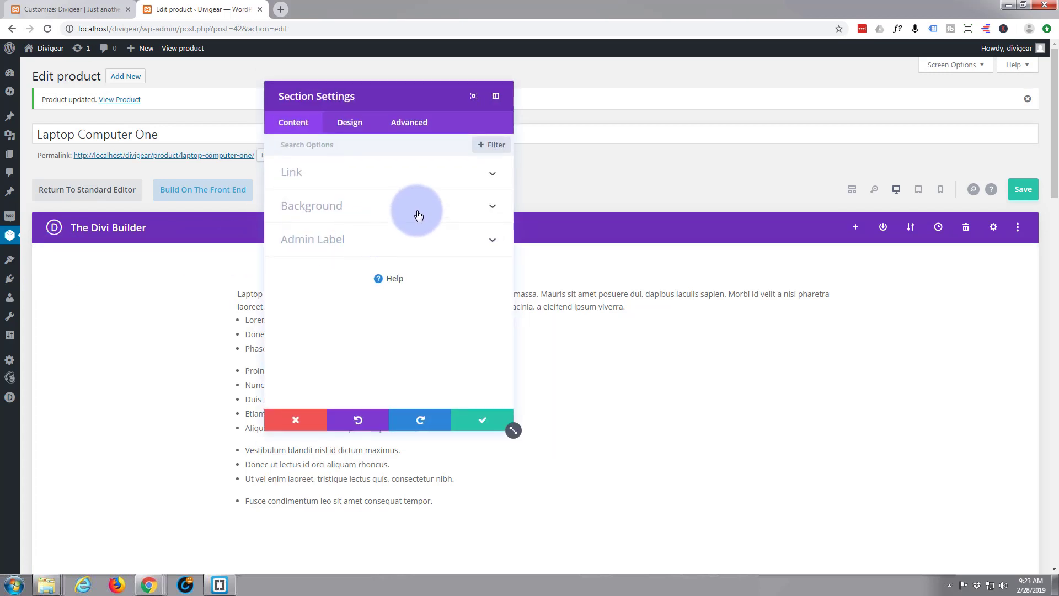
{"action": "left_click", "coordinate": [418, 215]}
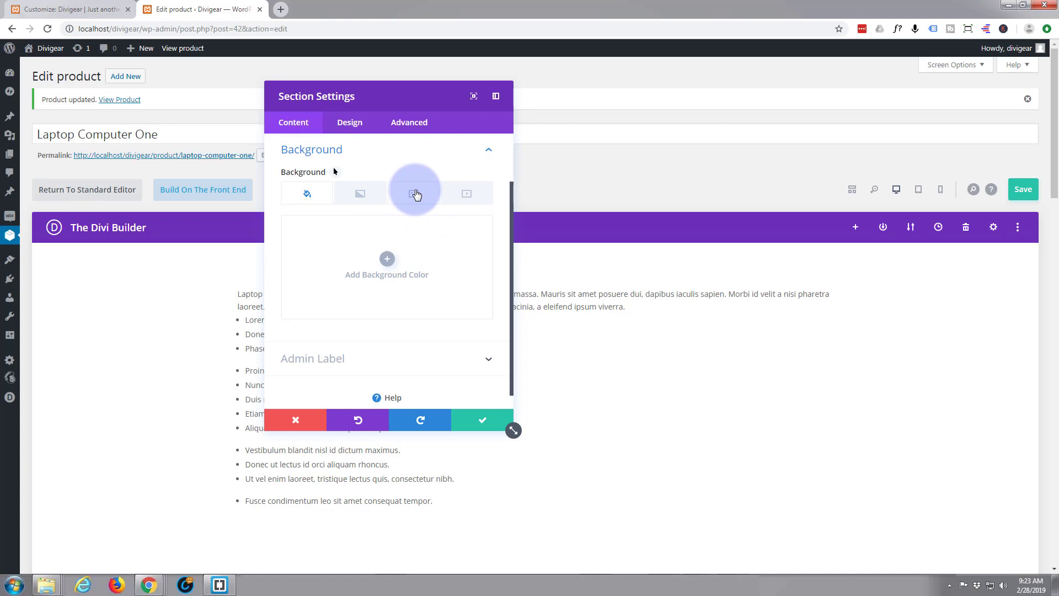
{"action": "left_click", "coordinate": [417, 195]}
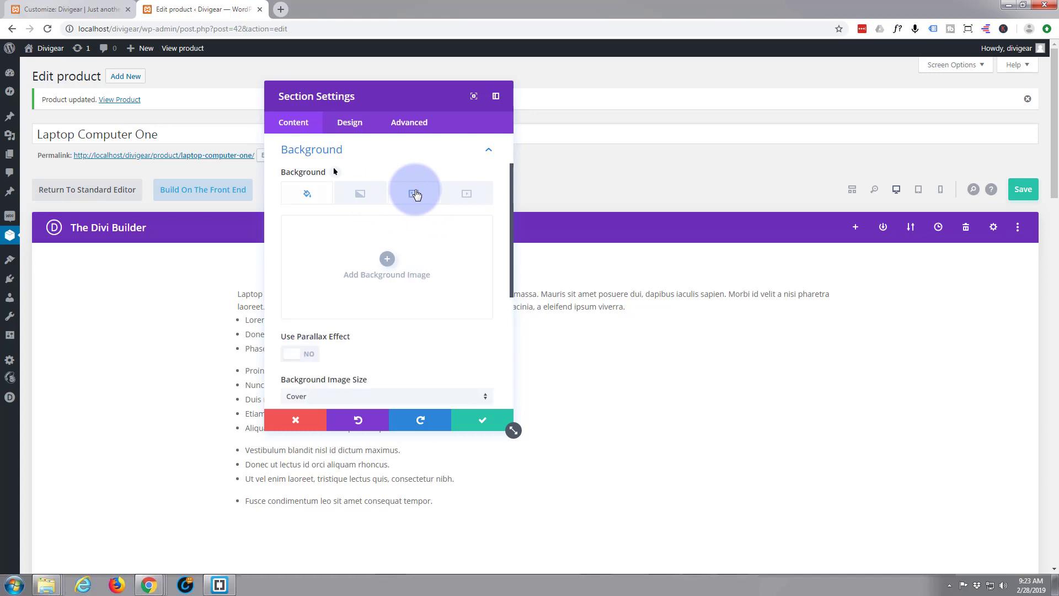
{"action": "left_click", "coordinate": [387, 261]}
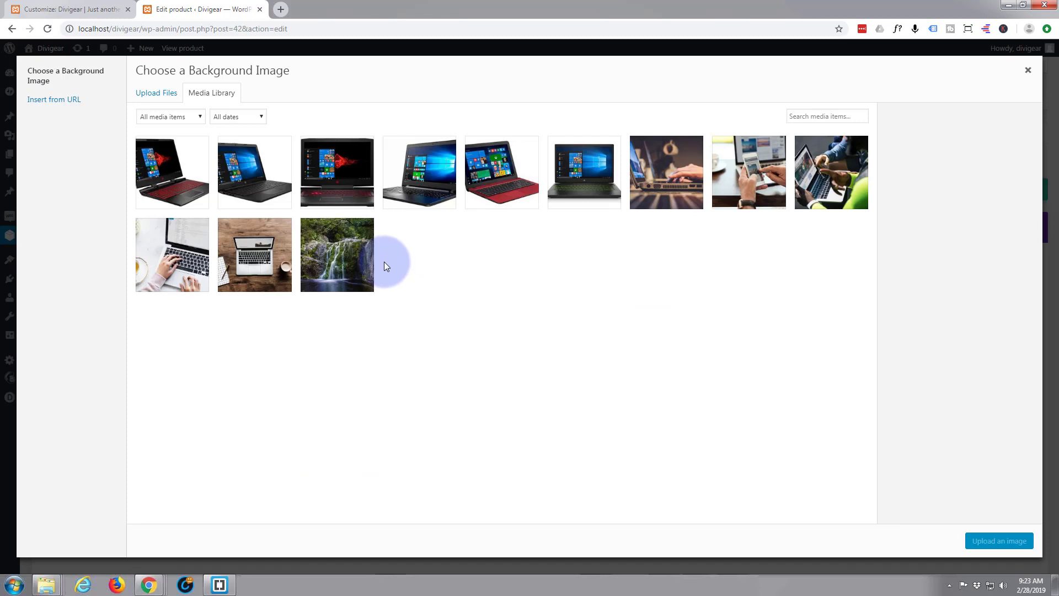
{"action": "left_click", "coordinate": [157, 178]}
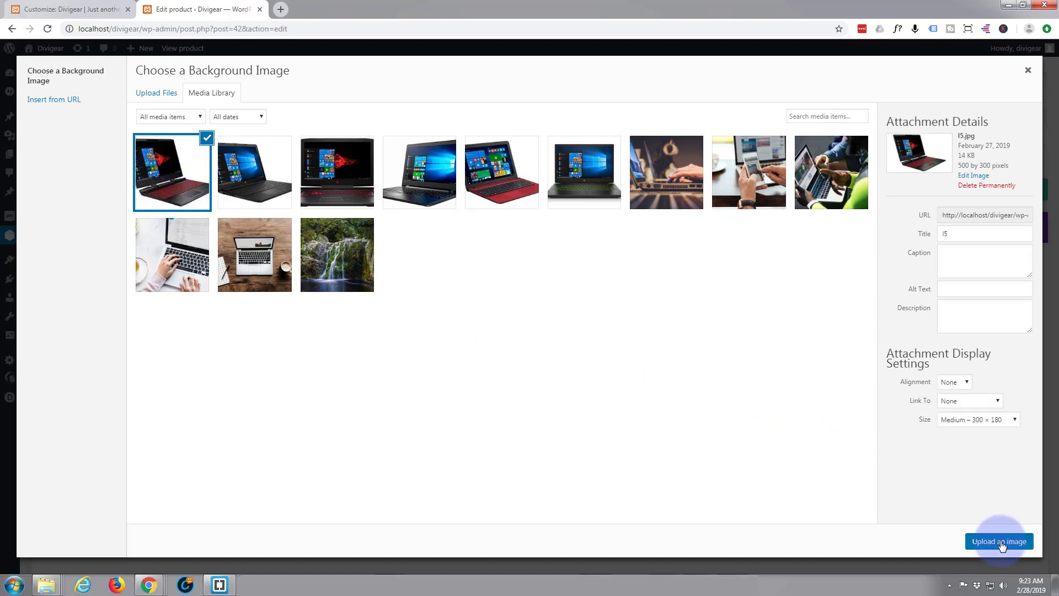
{"action": "left_click", "coordinate": [1001, 542]}
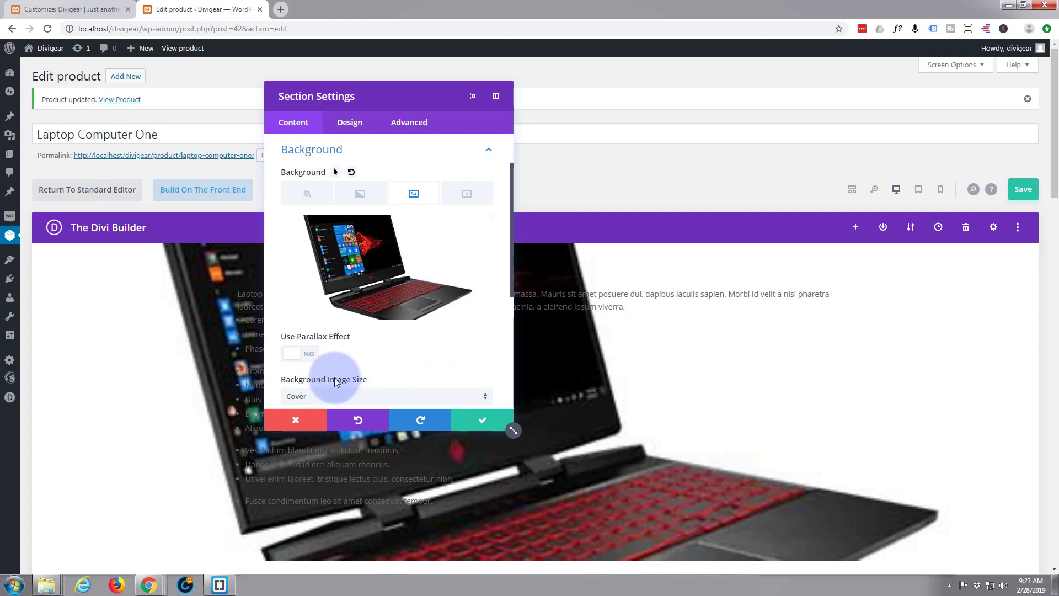
Try the Fit size for the section's background image and set it back to Cover.
{"action": "scroll", "coordinate": [347, 359], "scroll_direction": "down", "scroll_amount": 3}
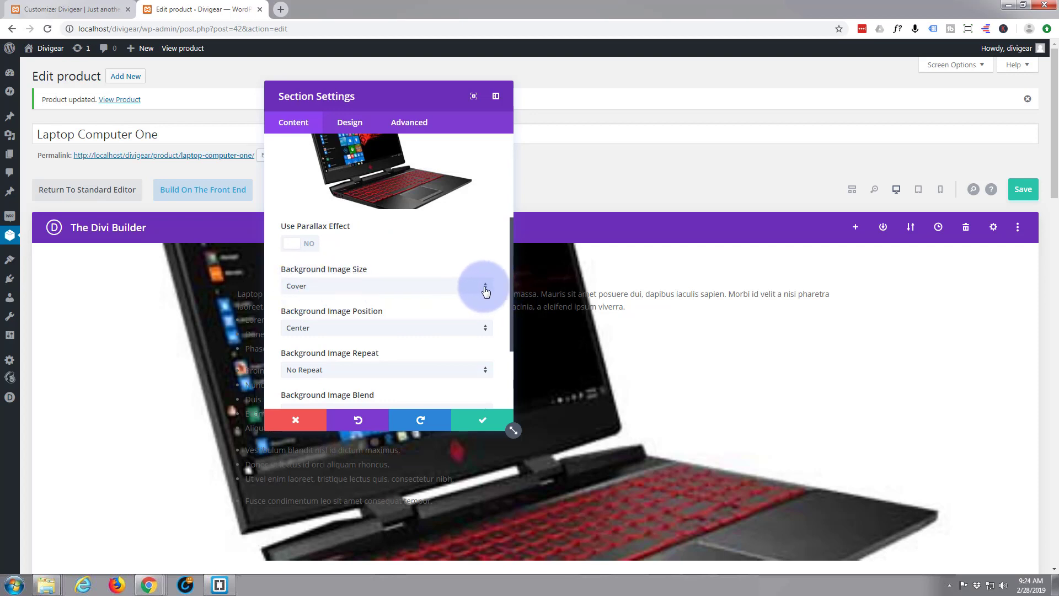
{"action": "left_click", "coordinate": [483, 290]}
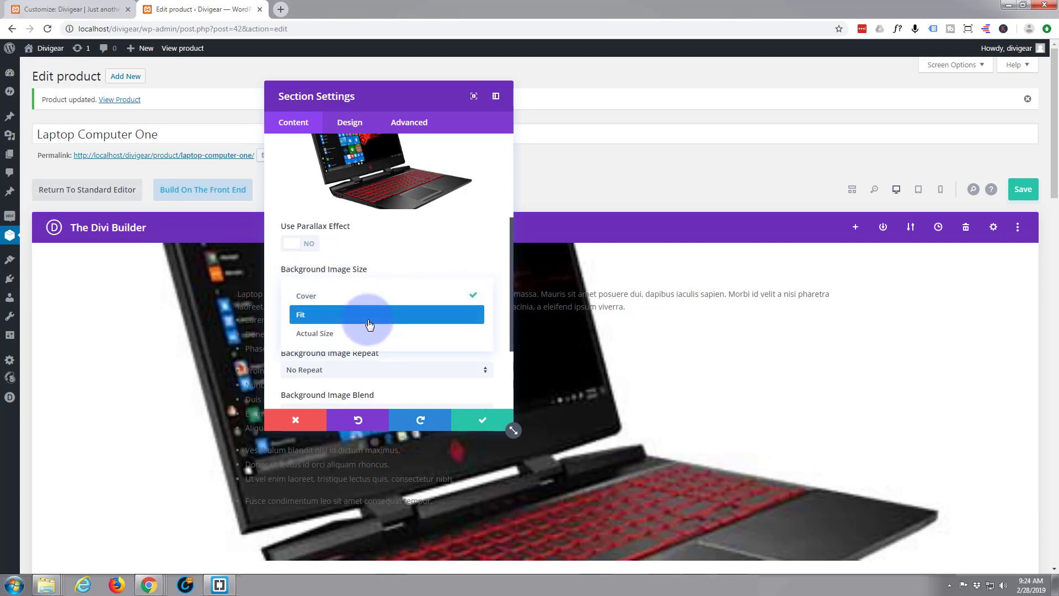
{"action": "left_click", "coordinate": [370, 323]}
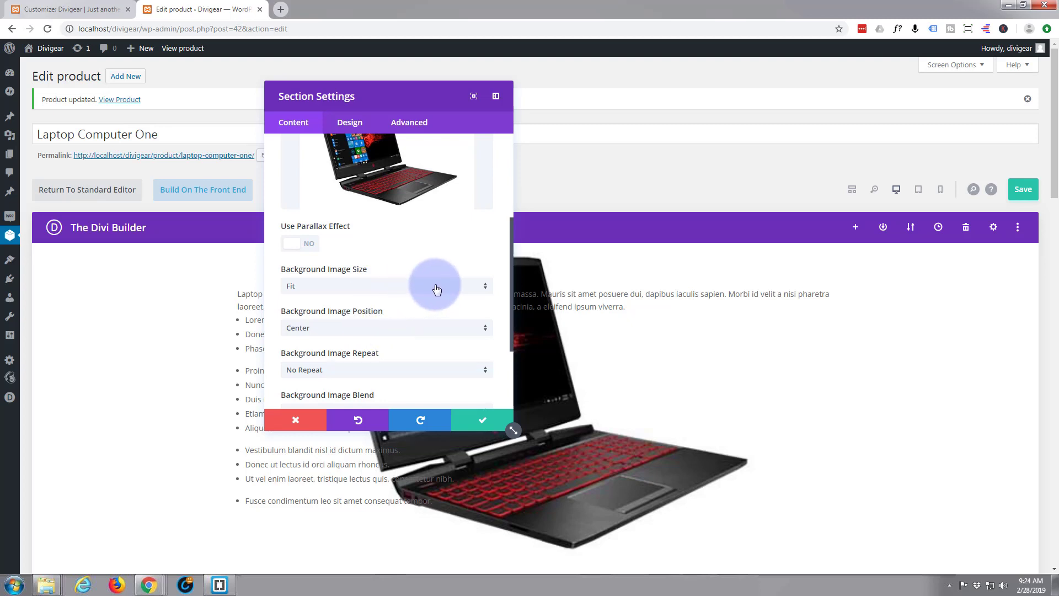
{"action": "left_click", "coordinate": [486, 288]}
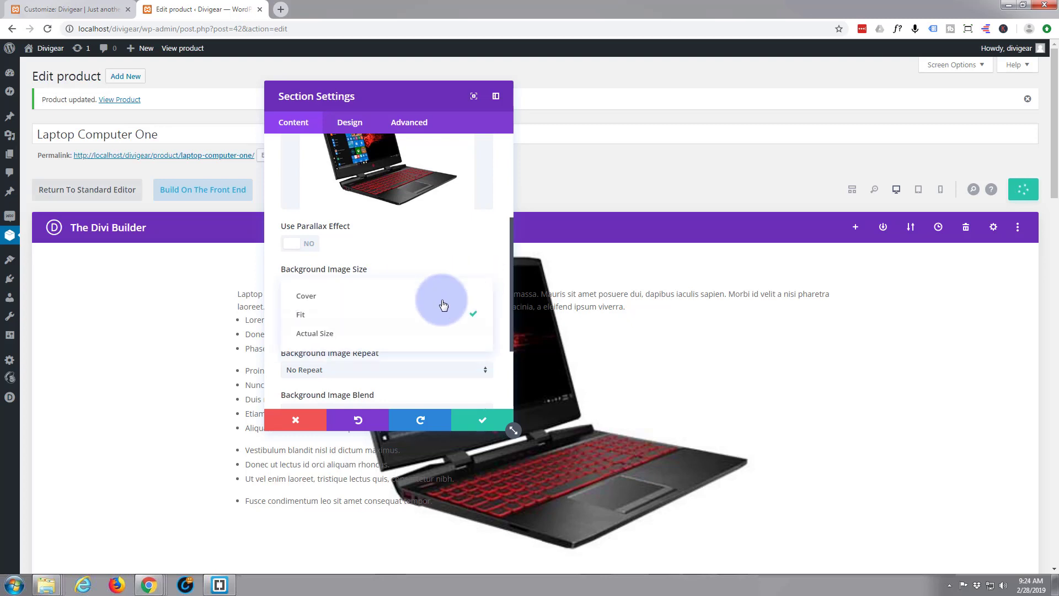
{"action": "left_click", "coordinate": [402, 302]}
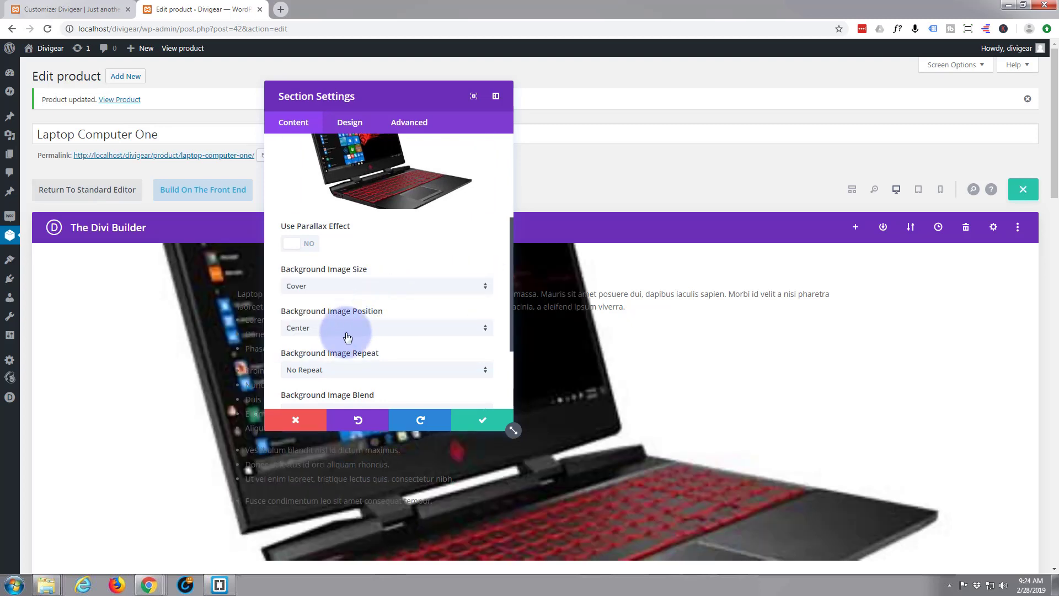
Add a black background color, #000000, to the section.
{"action": "scroll", "coordinate": [361, 359], "scroll_direction": "down", "scroll_amount": 3}
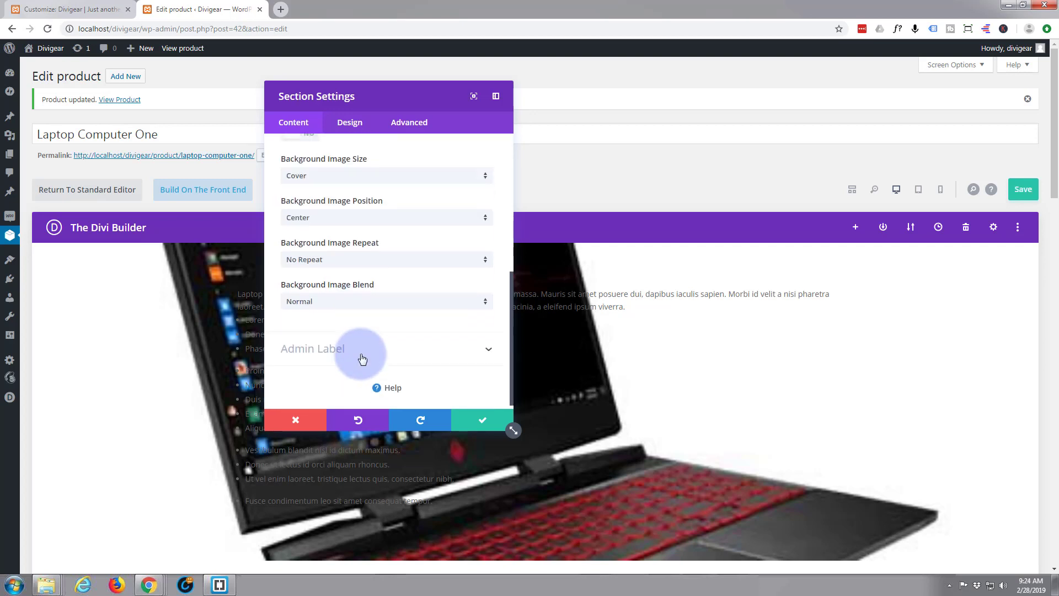
{"action": "scroll", "coordinate": [354, 352], "scroll_direction": "up", "scroll_amount": 8}
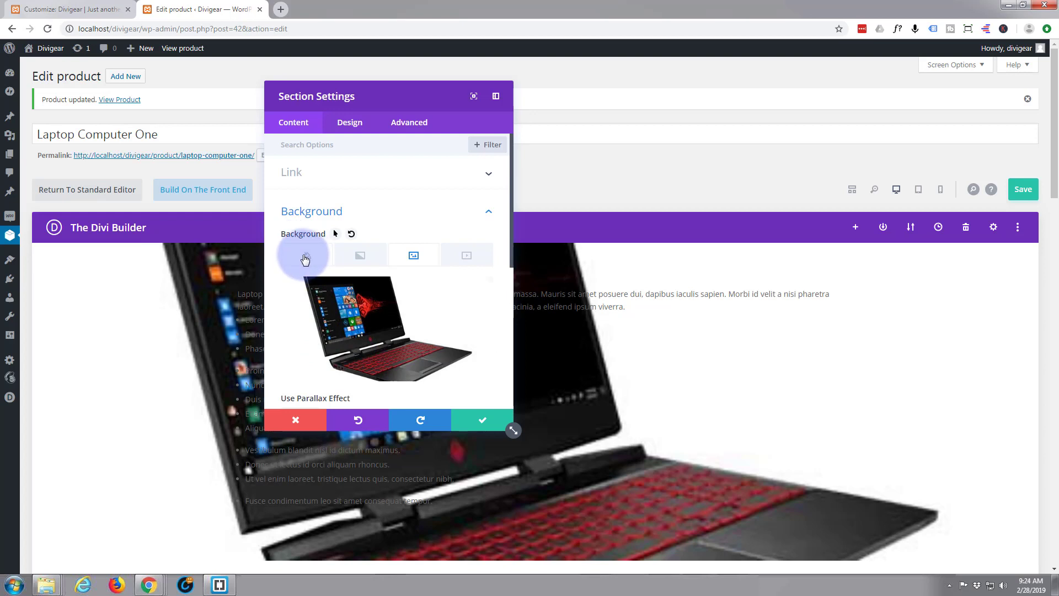
{"action": "left_click", "coordinate": [305, 258]}
{"action": "left_click", "coordinate": [305, 258]}
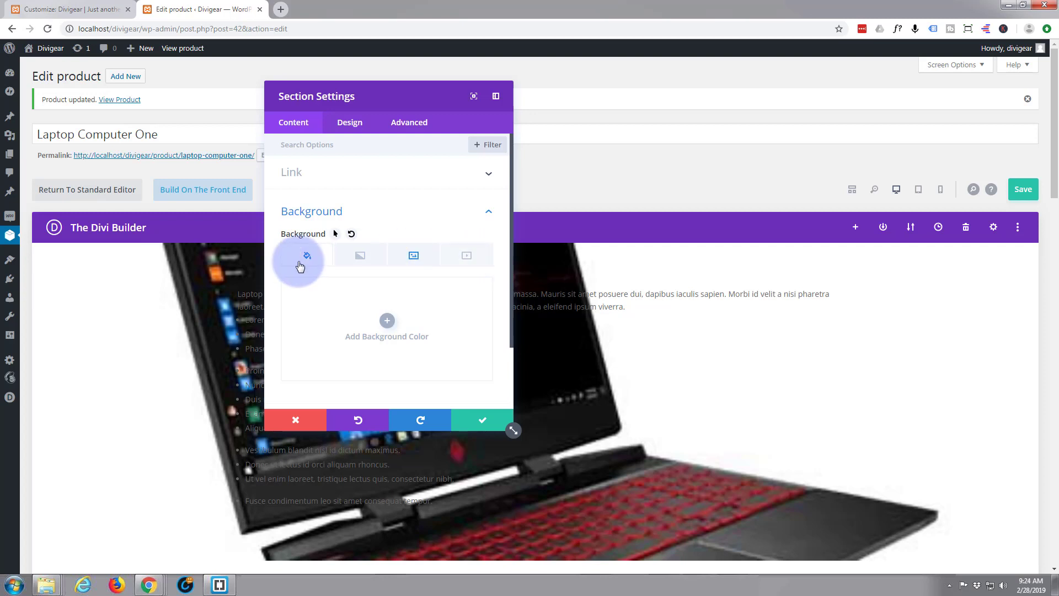
{"action": "left_click", "coordinate": [388, 323]}
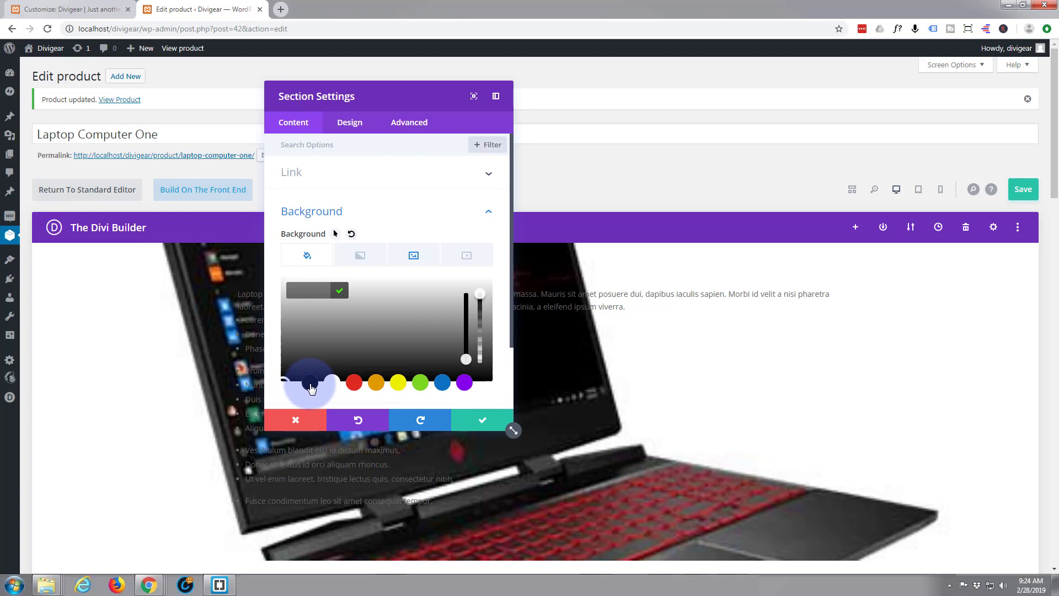
{"action": "left_click", "coordinate": [310, 382]}
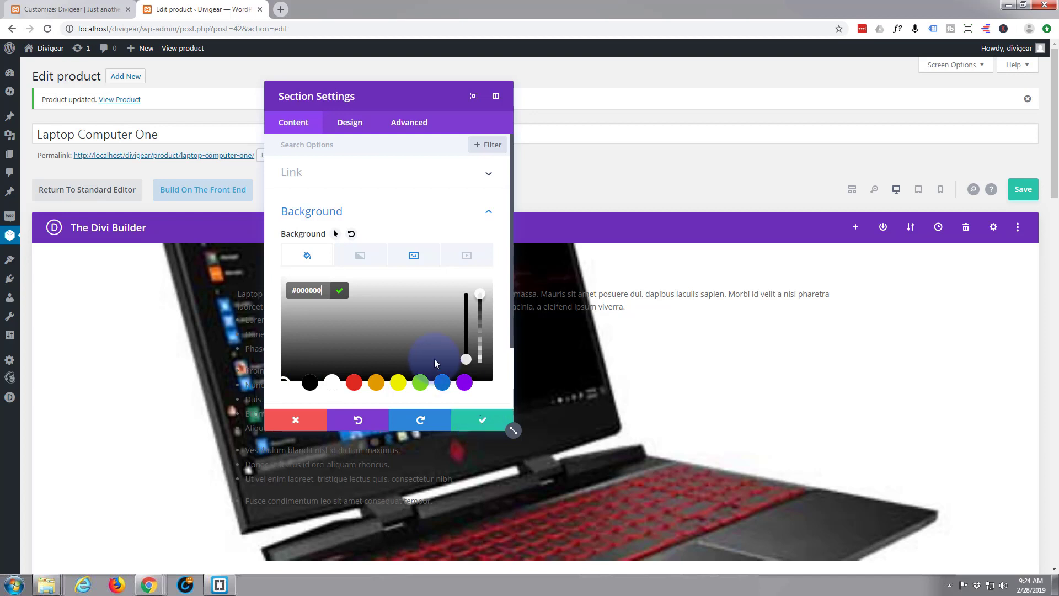
Try the Multiply blend mode on the section's background image and change it to Screen.
{"action": "scroll", "coordinate": [440, 268], "scroll_direction": "down", "scroll_amount": 2}
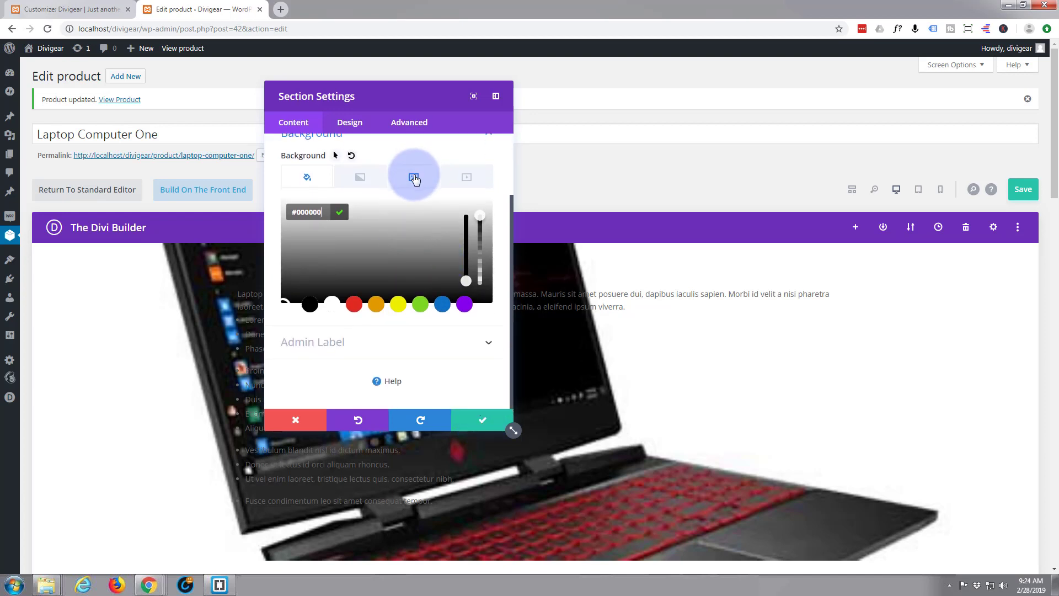
{"action": "left_click", "coordinate": [414, 177]}
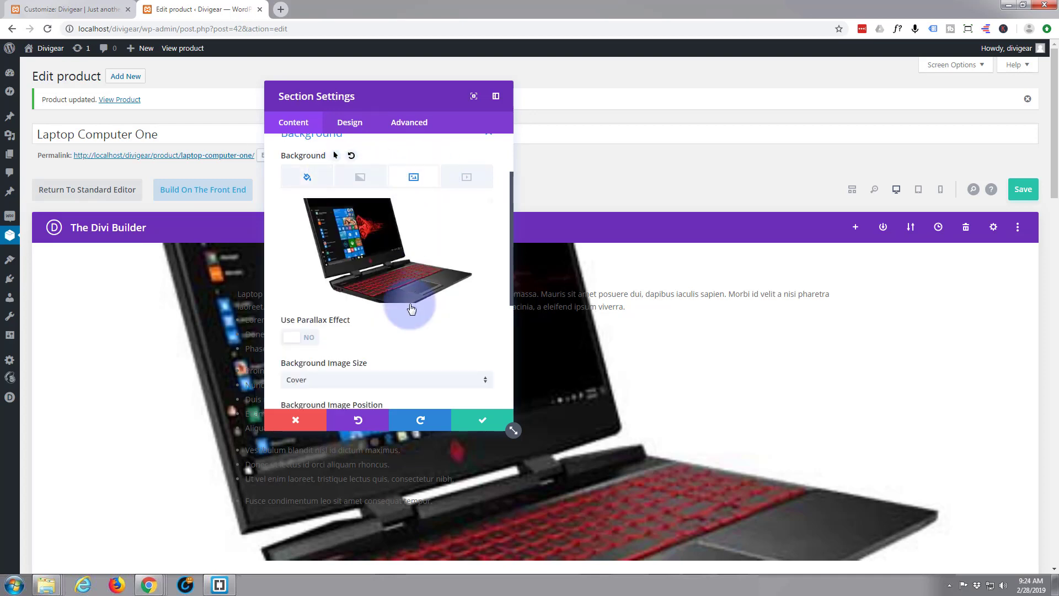
{"action": "scroll", "coordinate": [433, 326], "scroll_direction": "down", "scroll_amount": 5}
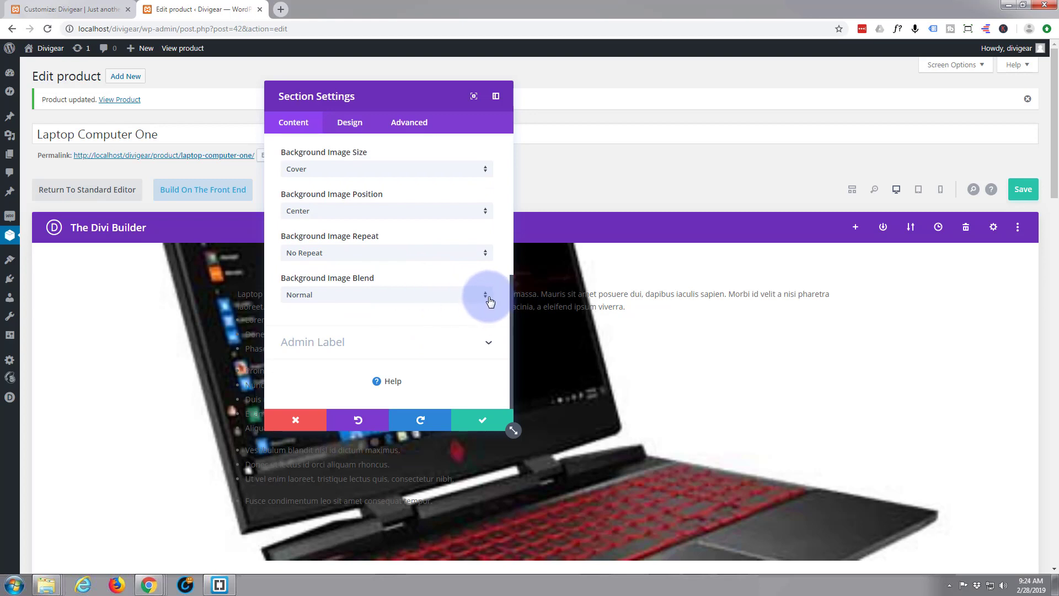
{"action": "left_click", "coordinate": [486, 301]}
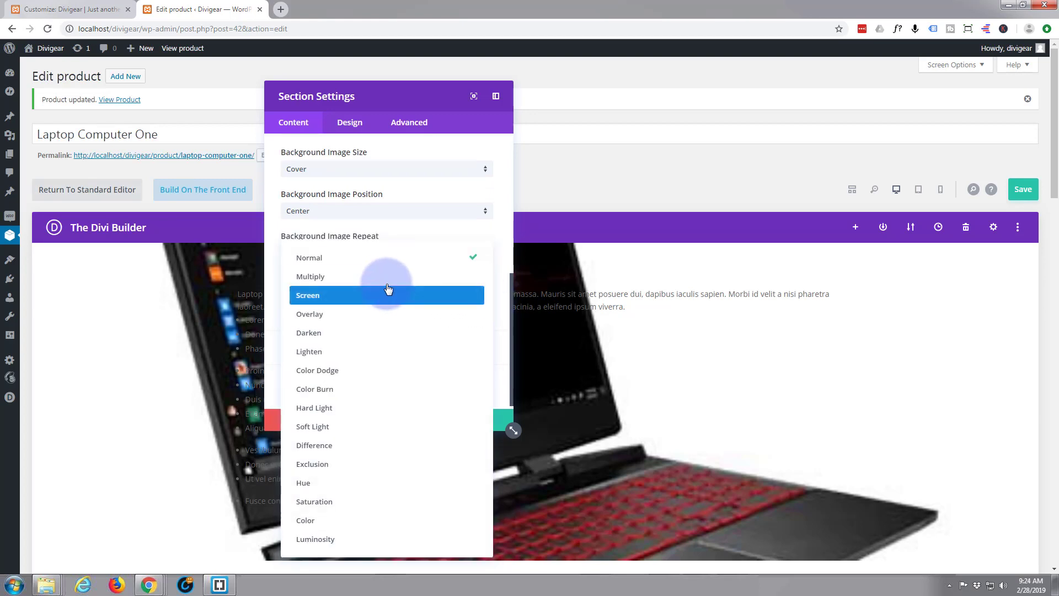
{"action": "left_click", "coordinate": [384, 285]}
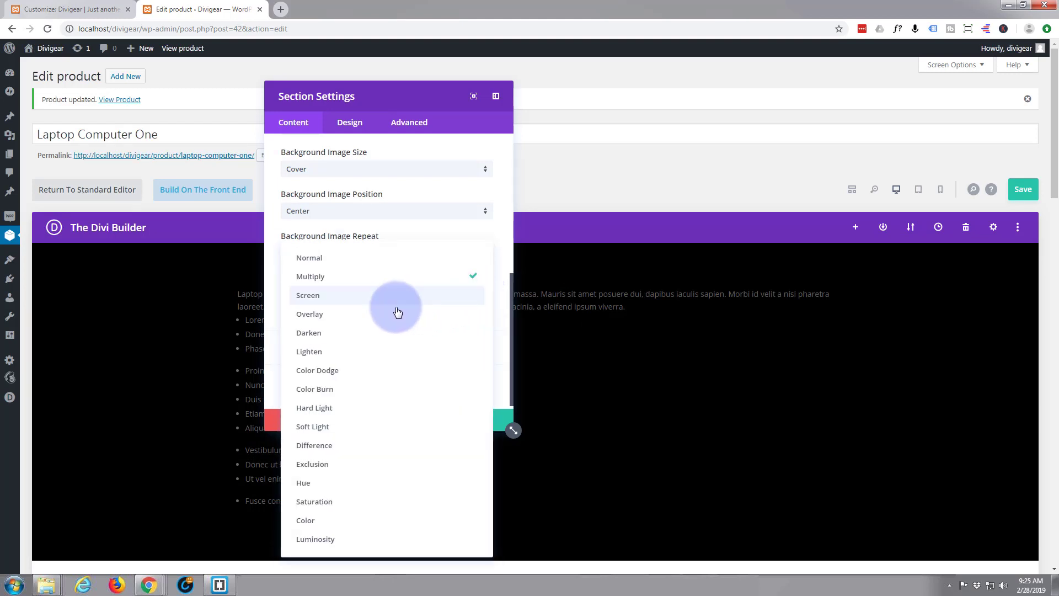
{"action": "left_click", "coordinate": [385, 301]}
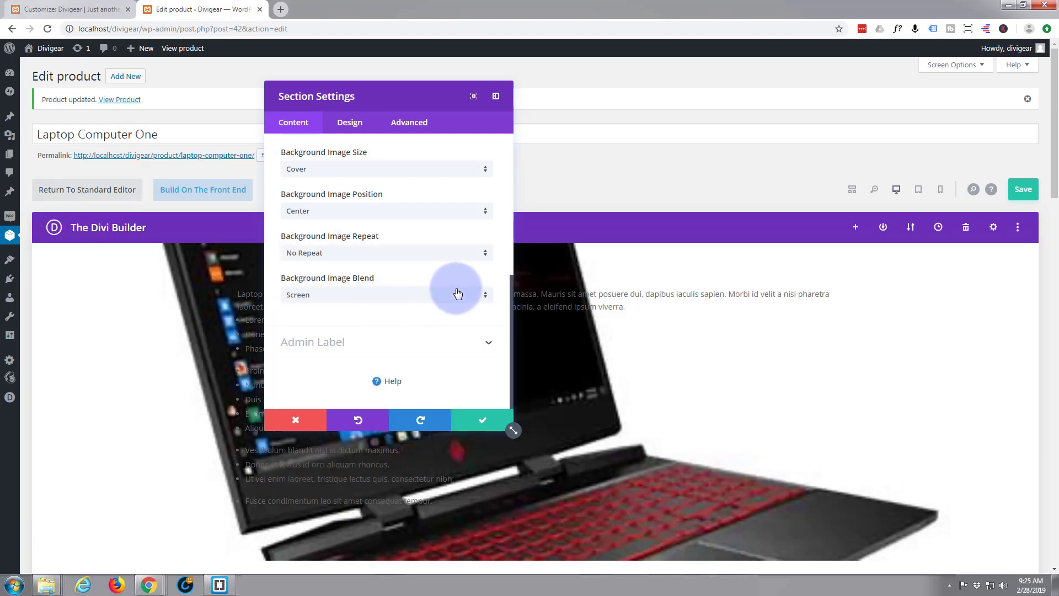
Try the Overlay blend mode on the section's background image and change it to Multiply.
{"action": "left_click", "coordinate": [482, 298]}
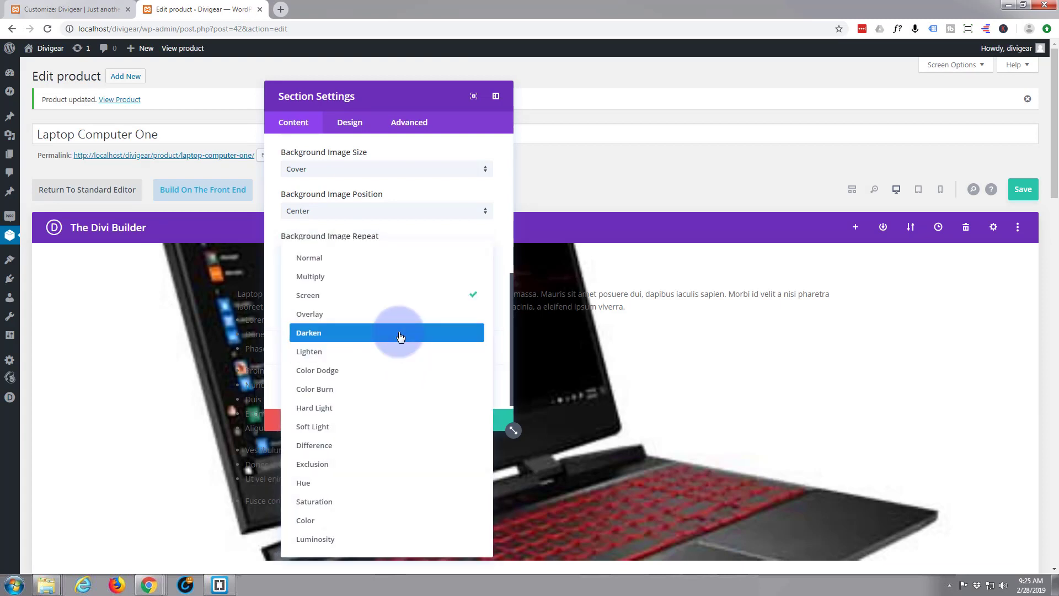
{"action": "left_click", "coordinate": [399, 322]}
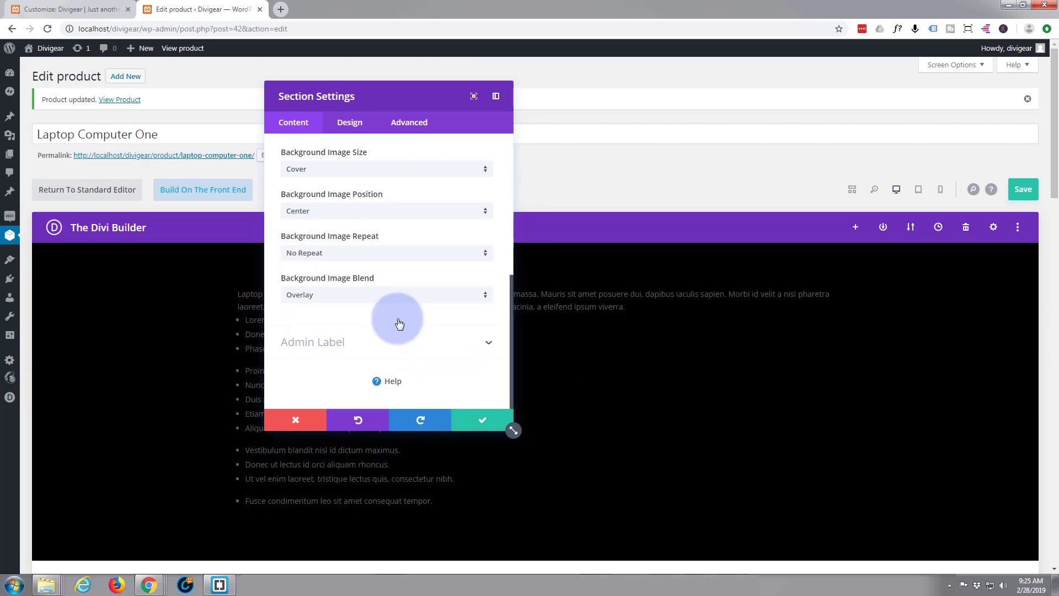
{"action": "left_click", "coordinate": [484, 299]}
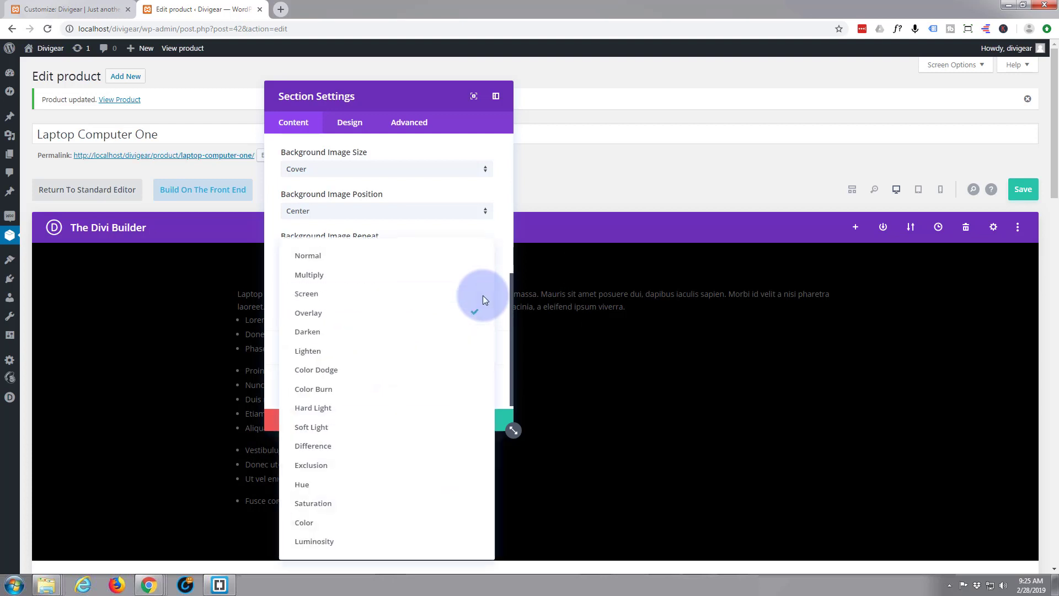
{"action": "left_click", "coordinate": [407, 283]}
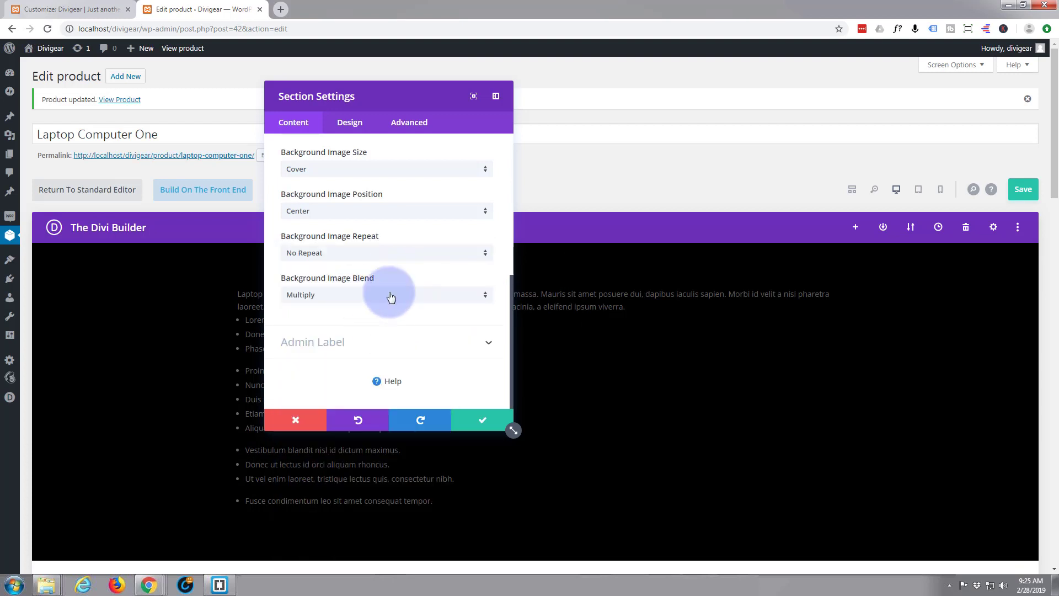
Make the section's black background color semi-transparent, rgba(0,0,0,0.76), and save the section settings.
{"action": "left_click_drag", "start_coordinate": [418, 101], "coordinate": [882, 198]}
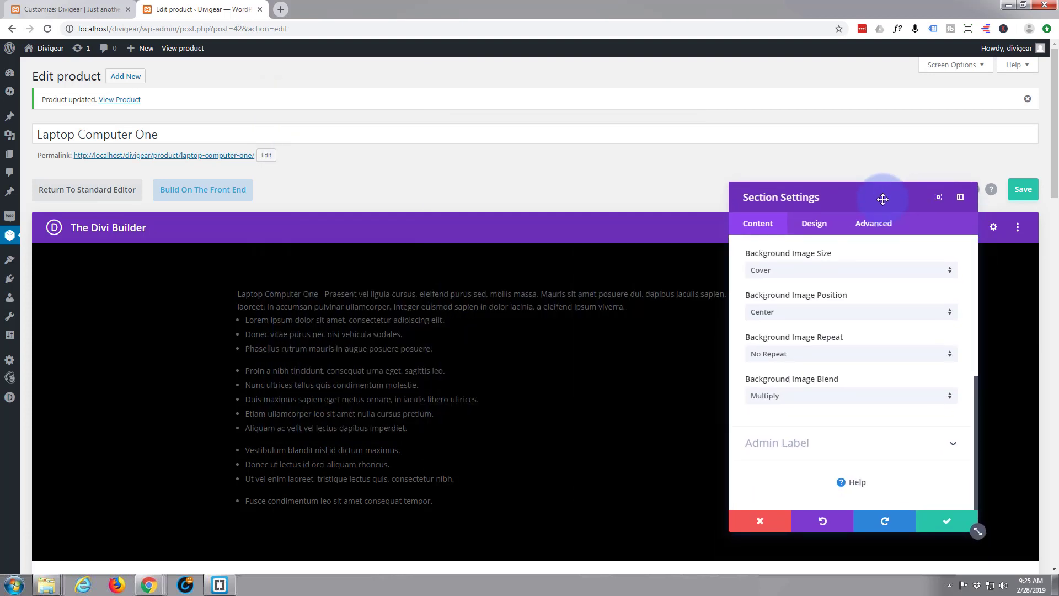
{"action": "scroll", "coordinate": [856, 308], "scroll_direction": "up", "scroll_amount": 5}
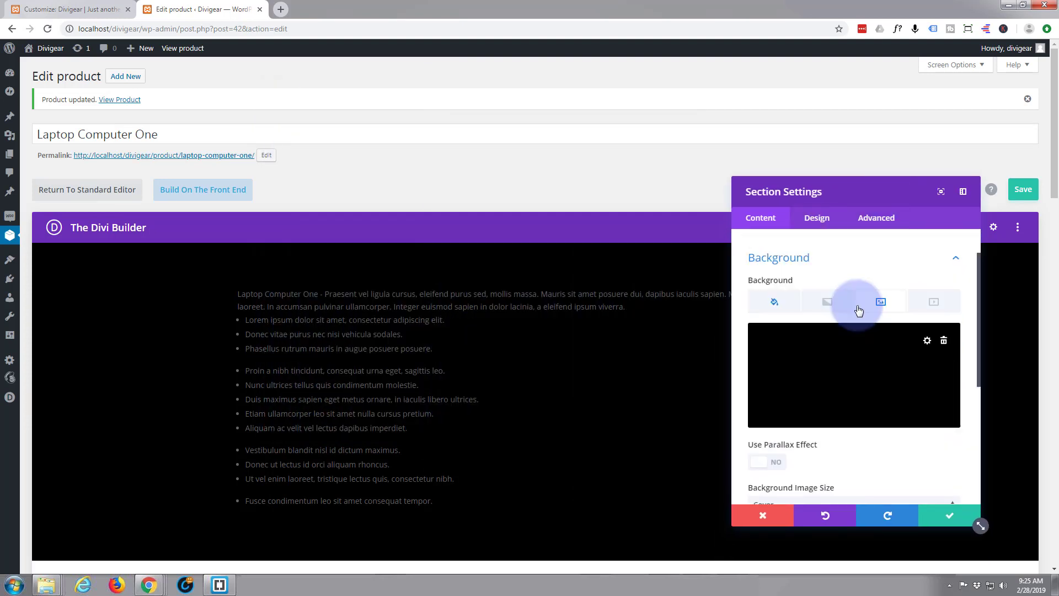
{"action": "scroll", "coordinate": [788, 347], "scroll_direction": "up", "scroll_amount": 1}
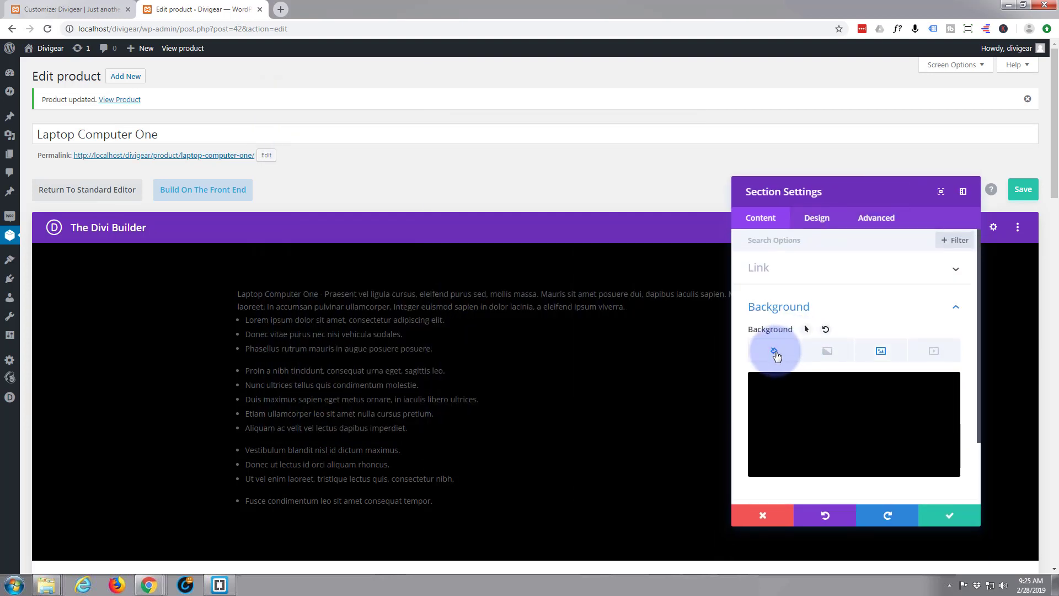
{"action": "left_click", "coordinate": [806, 424]}
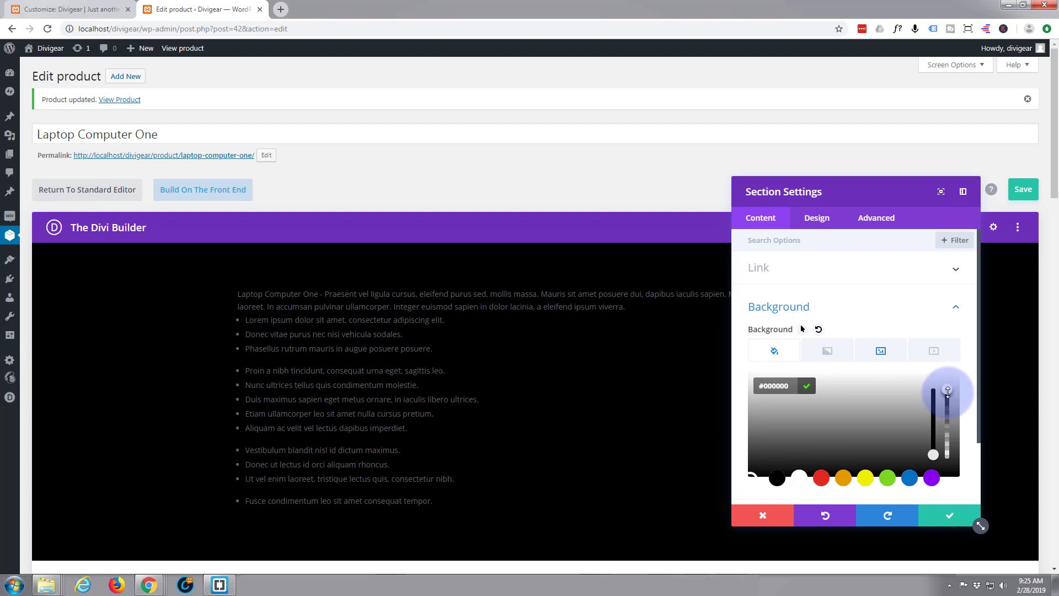
{"action": "left_click_drag", "start_coordinate": [949, 405], "coordinate": [950, 418]}
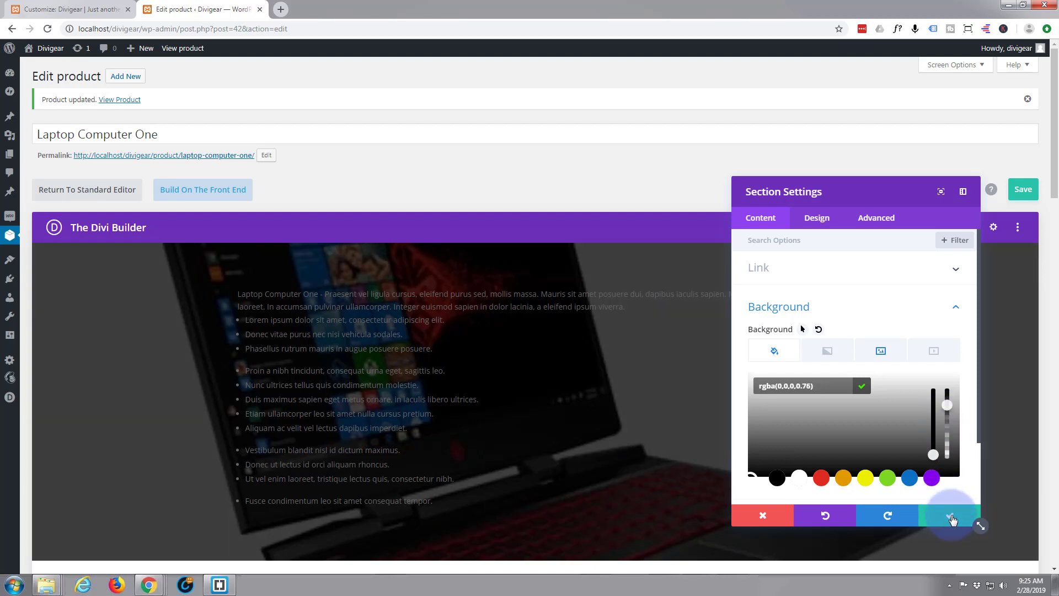
{"action": "left_click", "coordinate": [949, 515]}
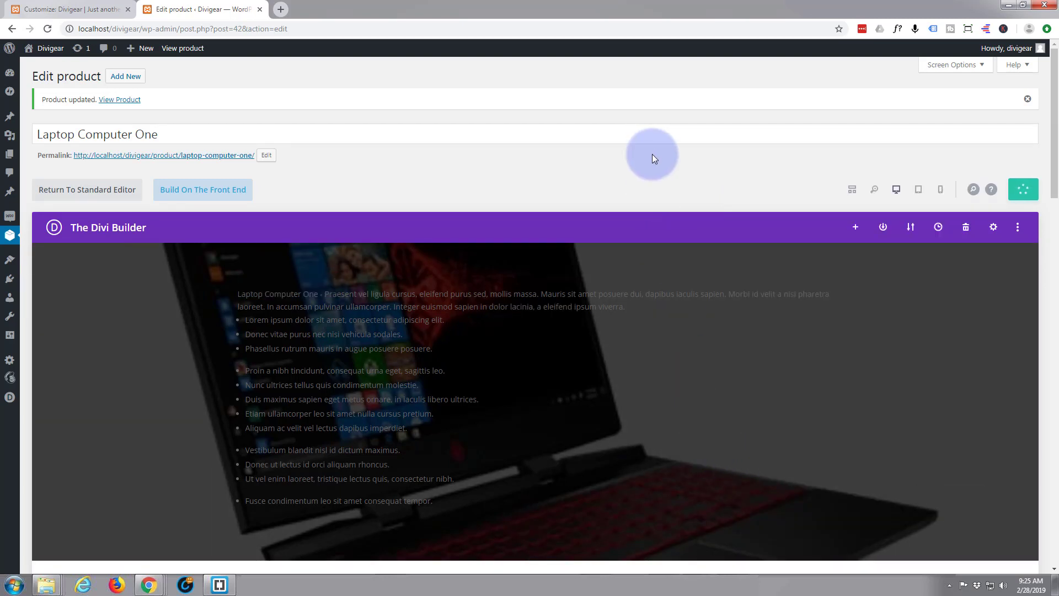
Change the description row to a two-column layout with a three-fifths column followed by a two-fifths column.
{"action": "scroll", "coordinate": [652, 154], "scroll_direction": "down", "scroll_amount": 2}
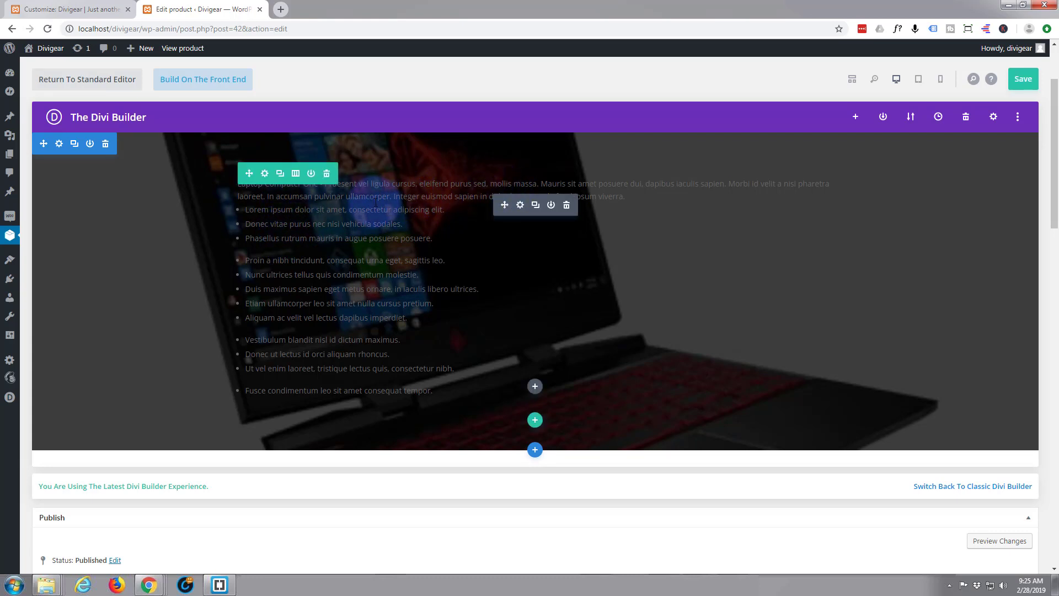
{"action": "left_click", "coordinate": [296, 174]}
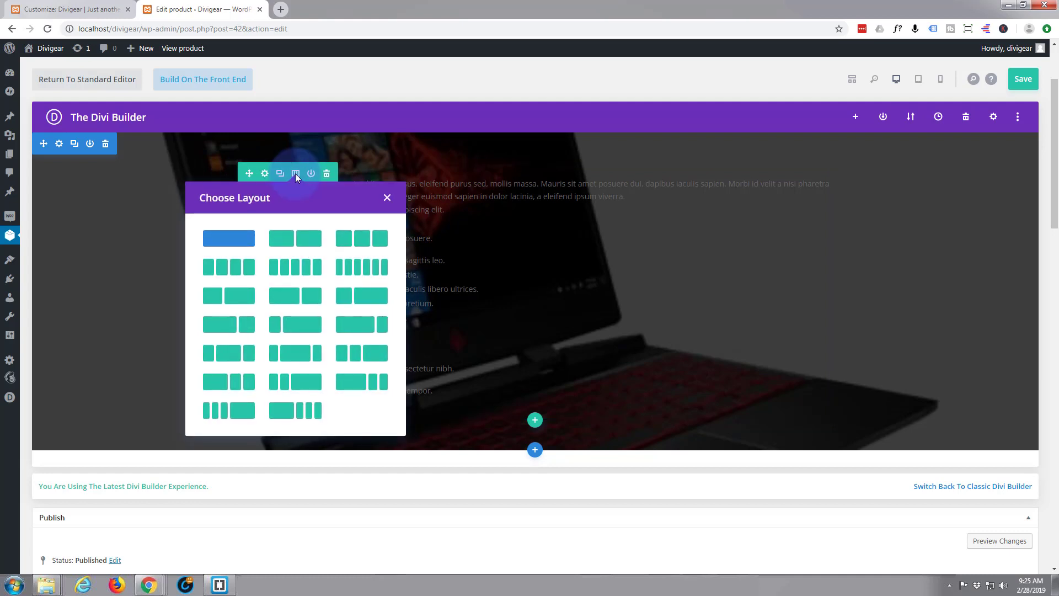
{"action": "left_click", "coordinate": [297, 331]}
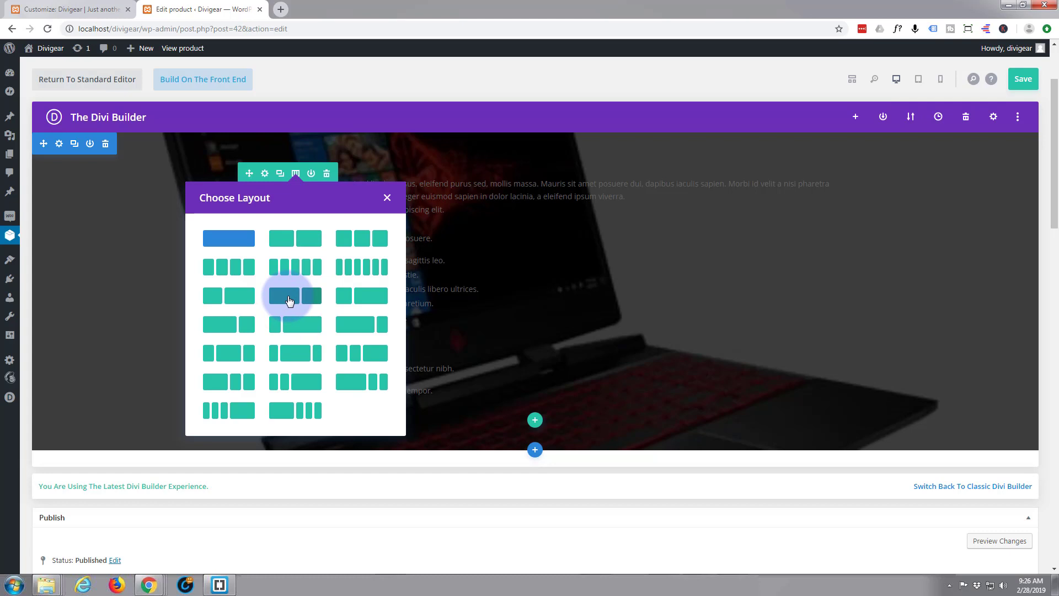
{"action": "left_click", "coordinate": [289, 301]}
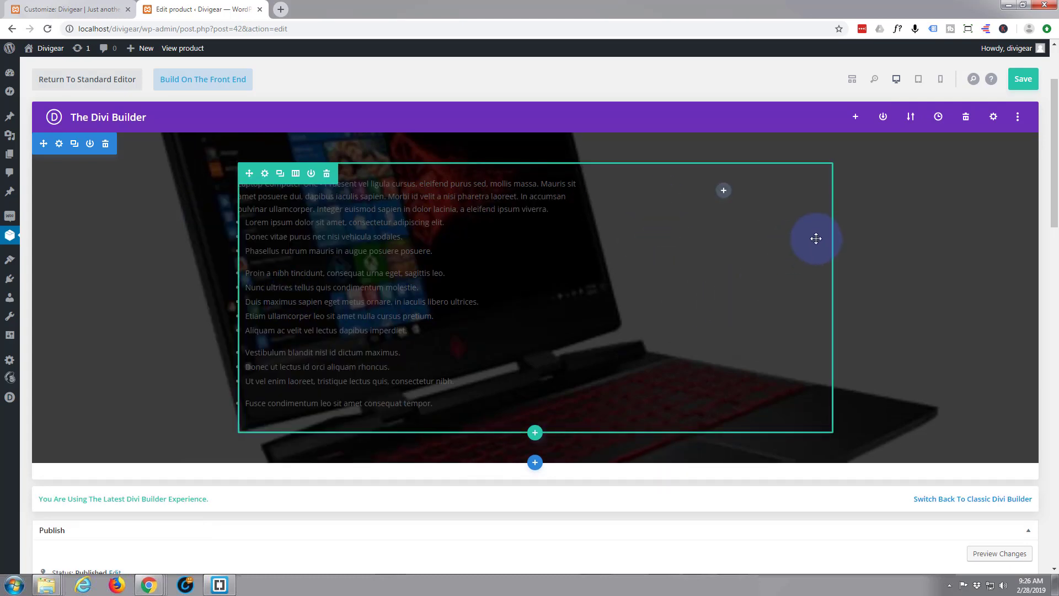
Set the description text module's text color to white and save the module.
{"action": "left_click_drag", "start_coordinate": [816, 238], "coordinate": [374, 215]}
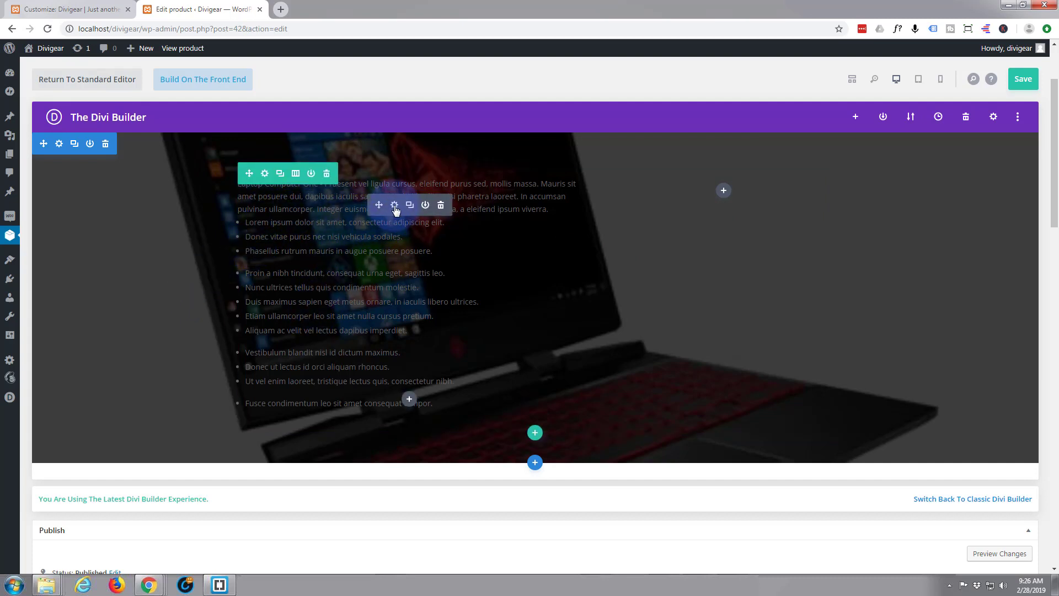
{"action": "left_click", "coordinate": [394, 205]}
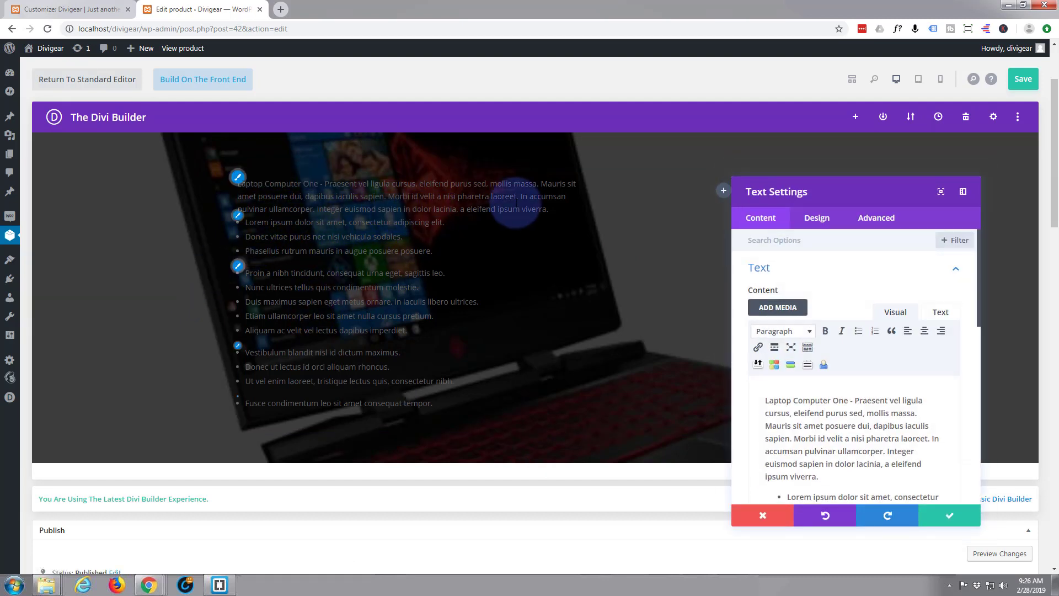
{"action": "left_click", "coordinate": [822, 219]}
{"action": "left_click", "coordinate": [830, 274]}
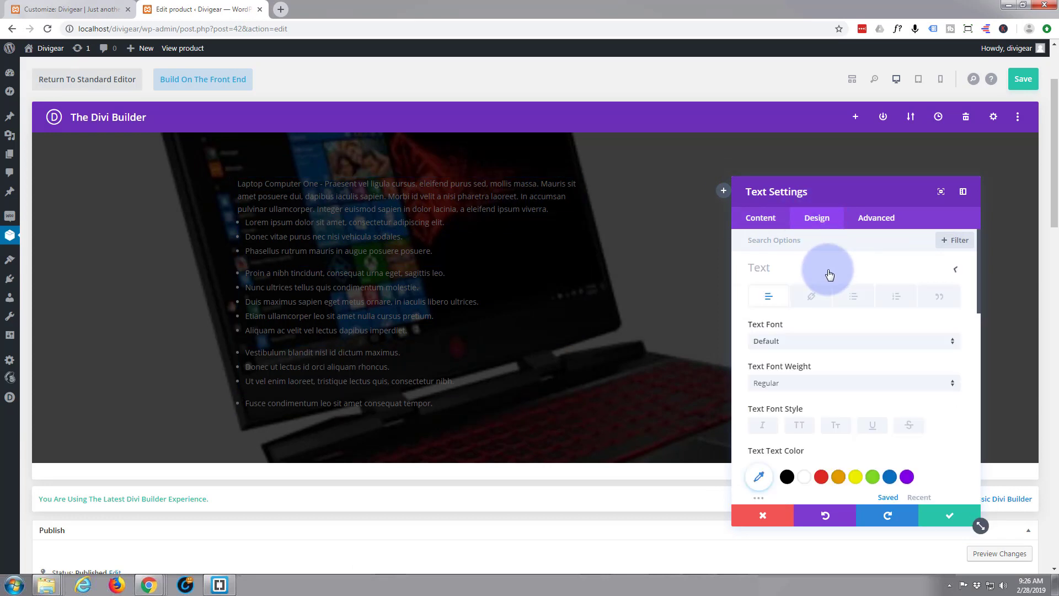
{"action": "left_click", "coordinate": [805, 477]}
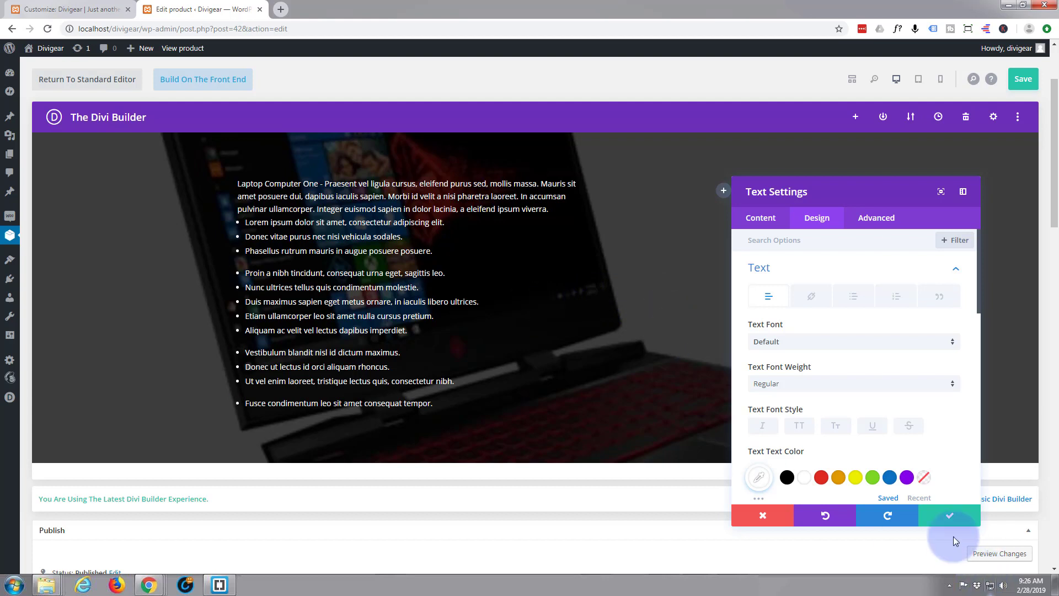
{"action": "left_click", "coordinate": [951, 515]}
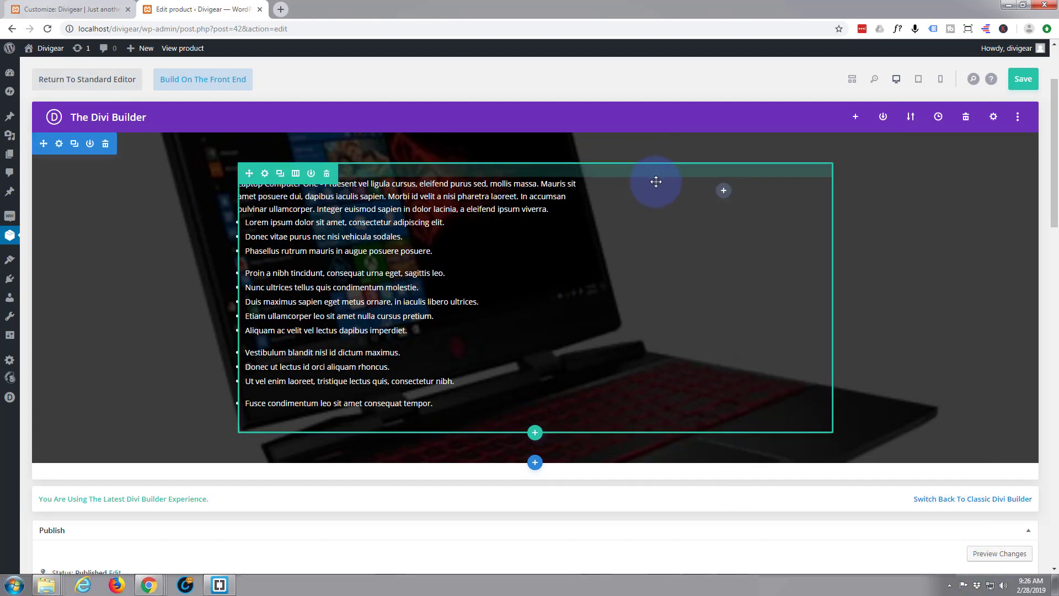
Insert an Image module in the row's empty narrow column.
{"action": "left_click", "coordinate": [723, 193]}
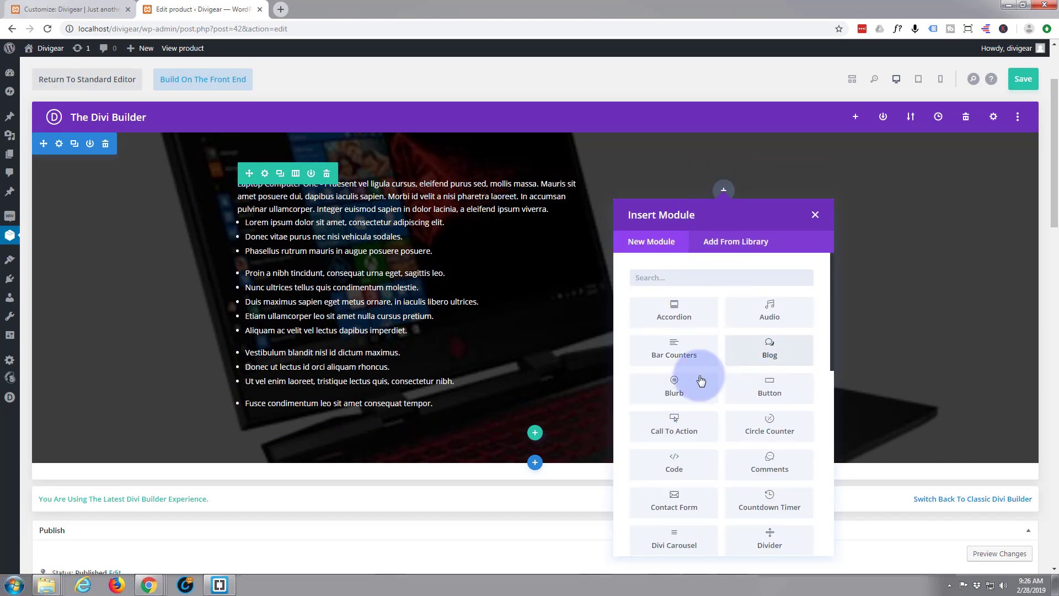
{"action": "scroll", "coordinate": [688, 370], "scroll_direction": "down", "scroll_amount": 6}
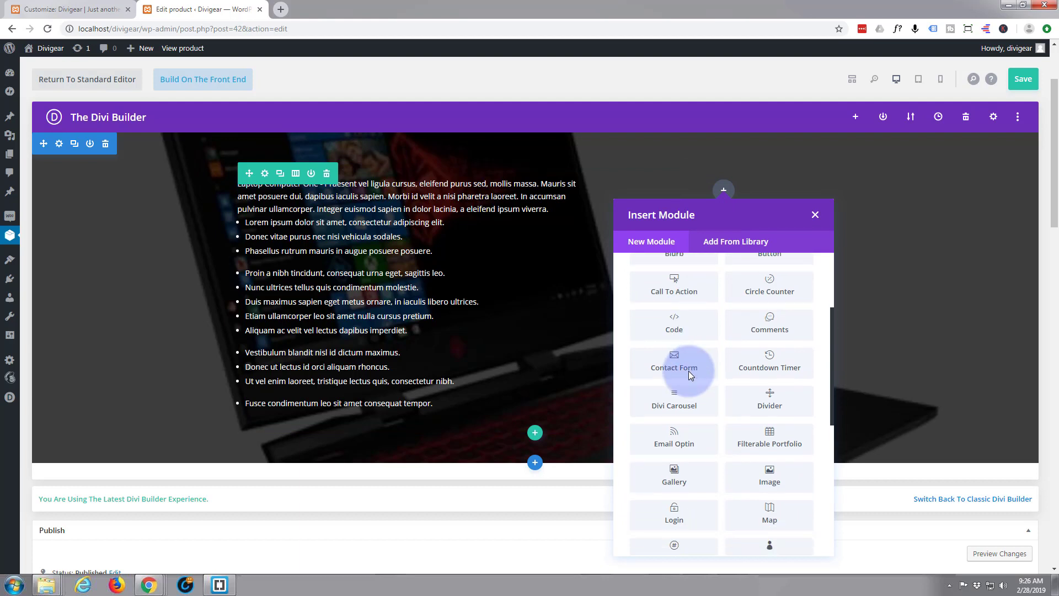
{"action": "scroll", "coordinate": [688, 370], "scroll_direction": "down", "scroll_amount": 3}
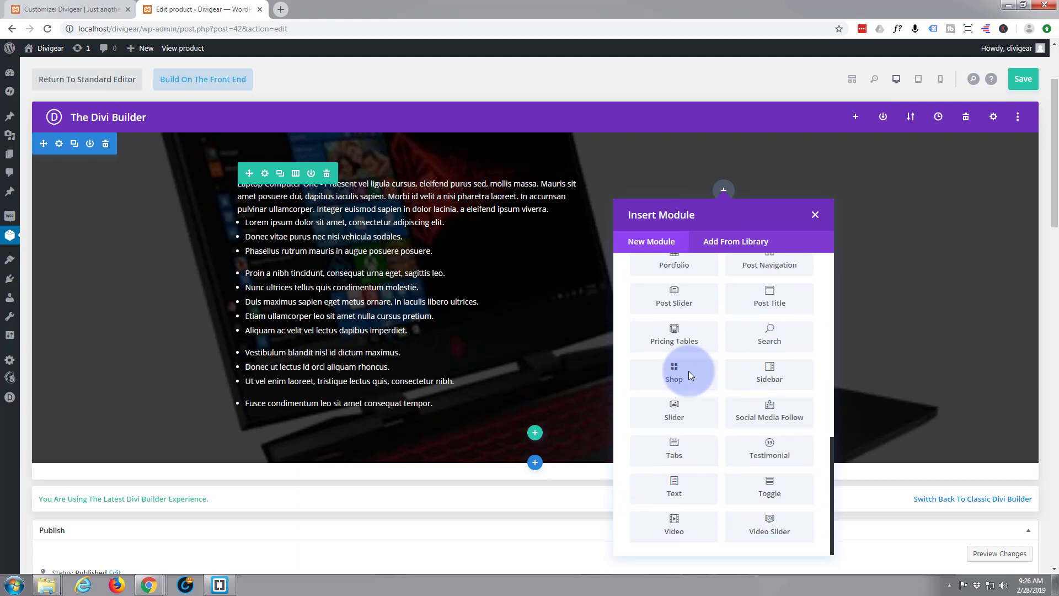
{"action": "scroll", "coordinate": [688, 371], "scroll_direction": "up", "scroll_amount": 3}
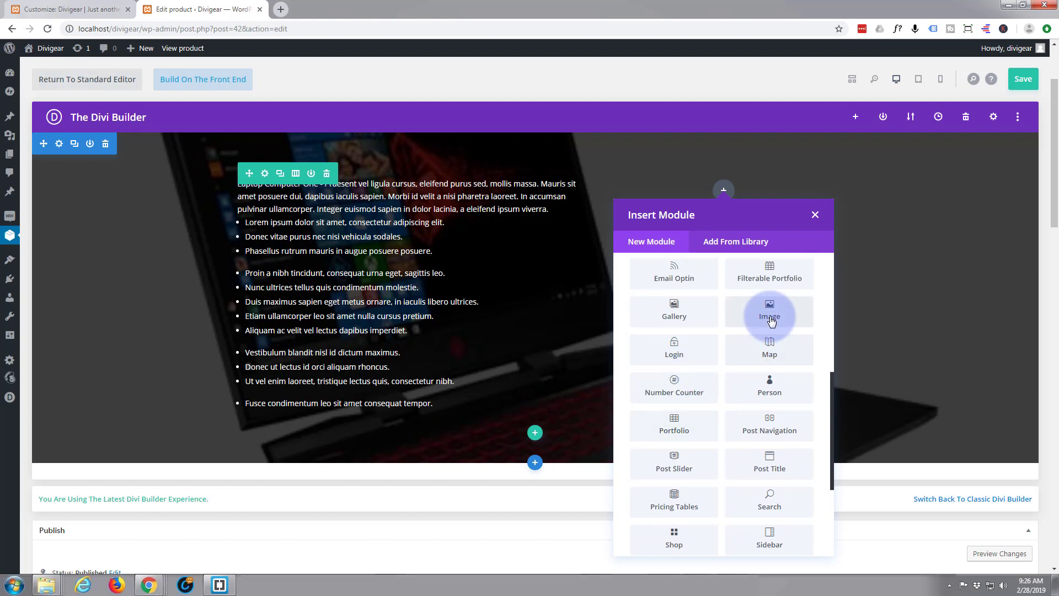
{"action": "left_click", "coordinate": [770, 305]}
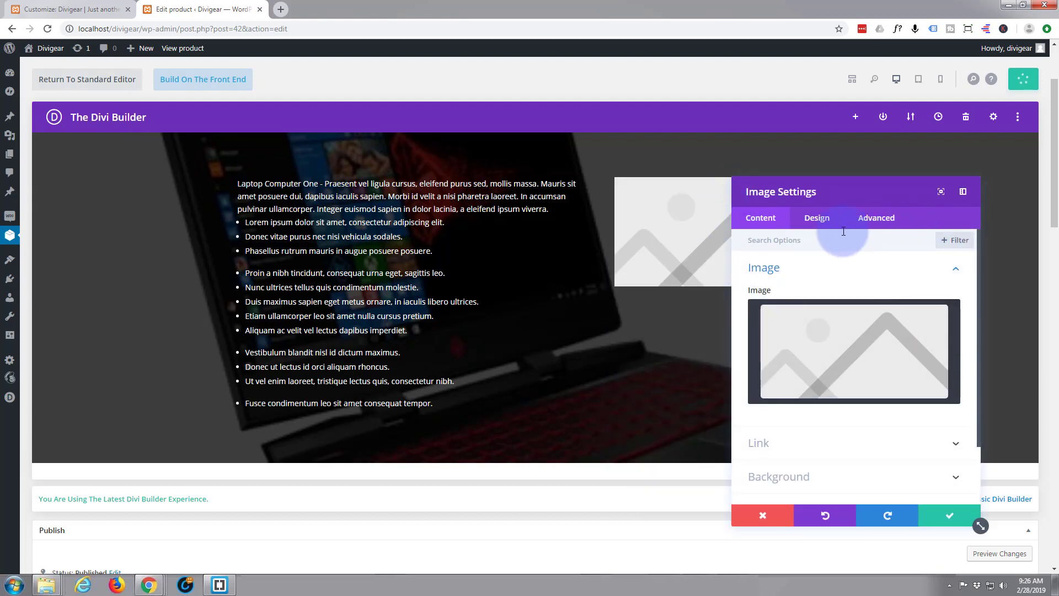
Set the Image module's picture to the media library photo of the angled black laptop with red keyboard.
{"action": "left_click", "coordinate": [753, 251]}
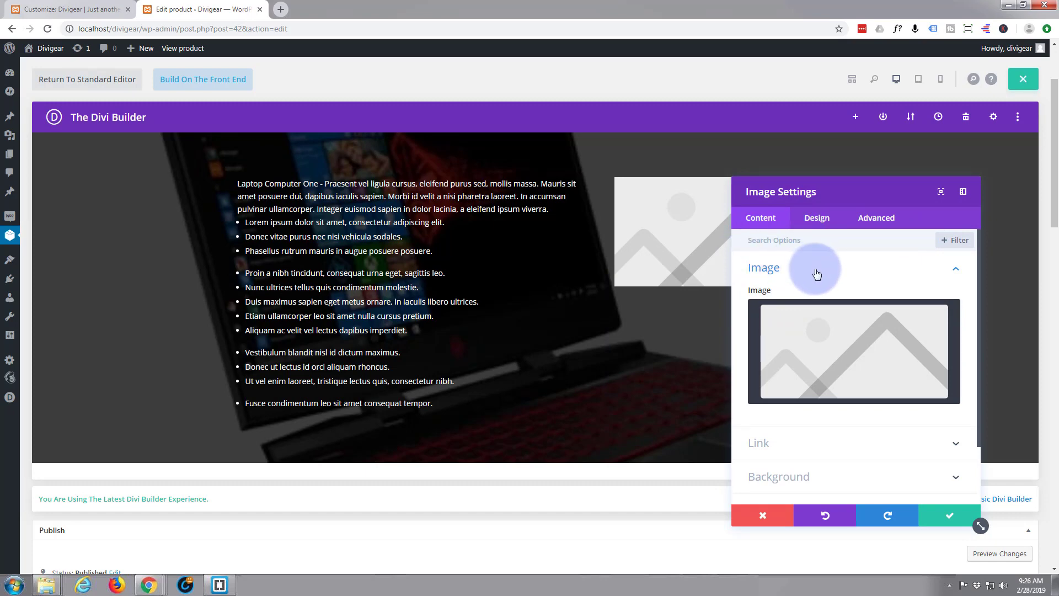
{"action": "left_click", "coordinate": [853, 358]}
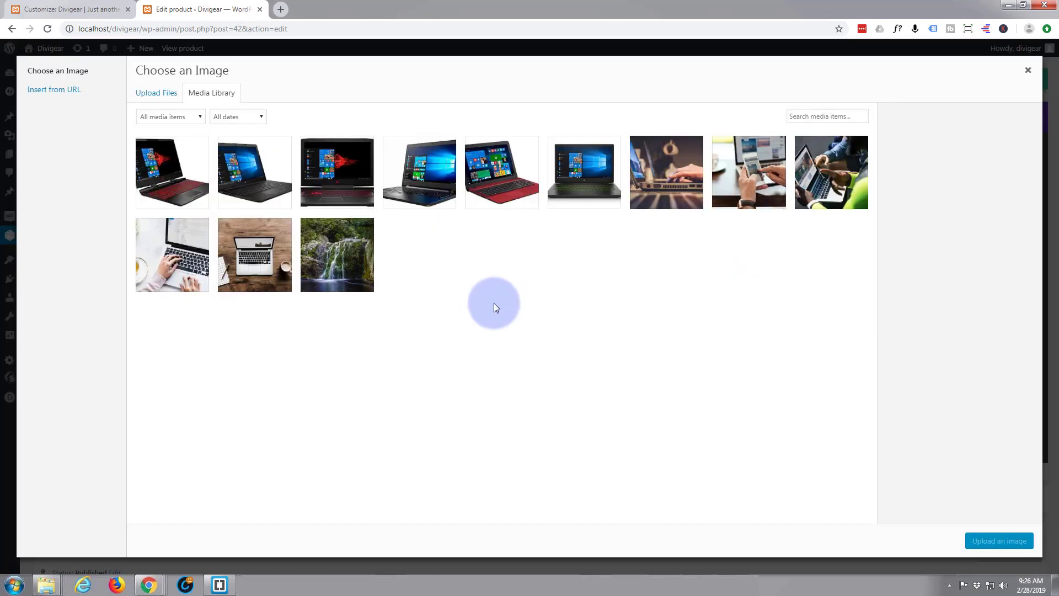
{"action": "left_click", "coordinate": [188, 188]}
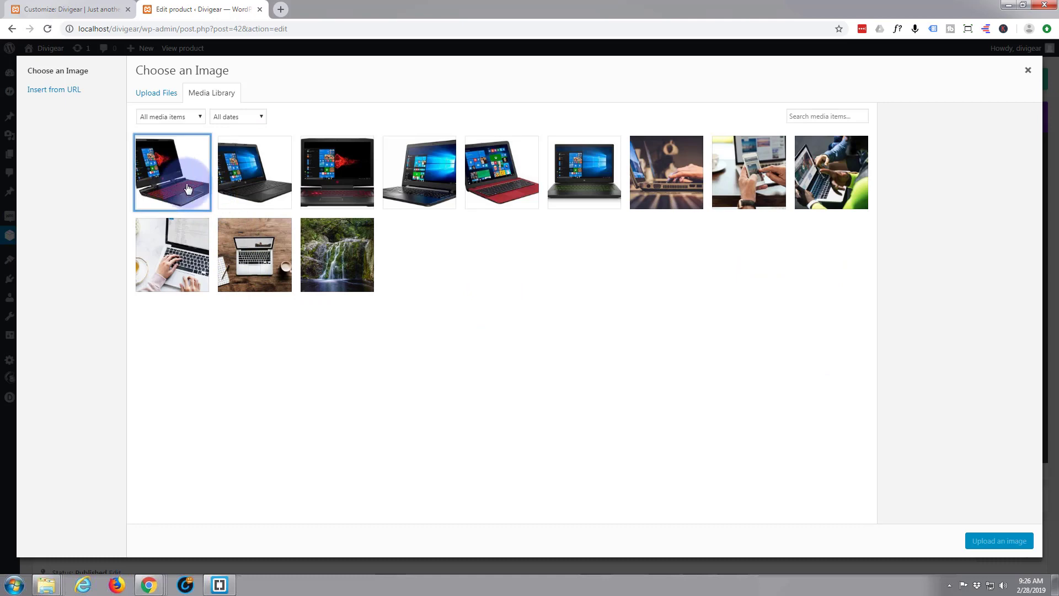
{"action": "left_click", "coordinate": [839, 479]}
{"action": "left_click", "coordinate": [995, 540]}
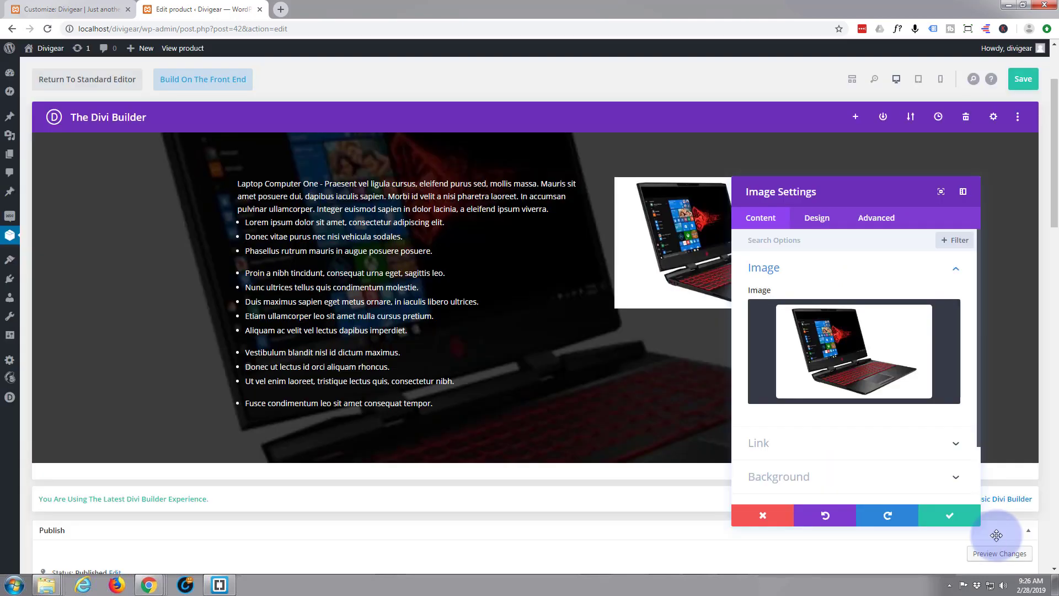
Enable Open in Lightbox for the laptop image and save the Image module.
{"action": "scroll", "coordinate": [827, 354], "scroll_direction": "down", "scroll_amount": 1}
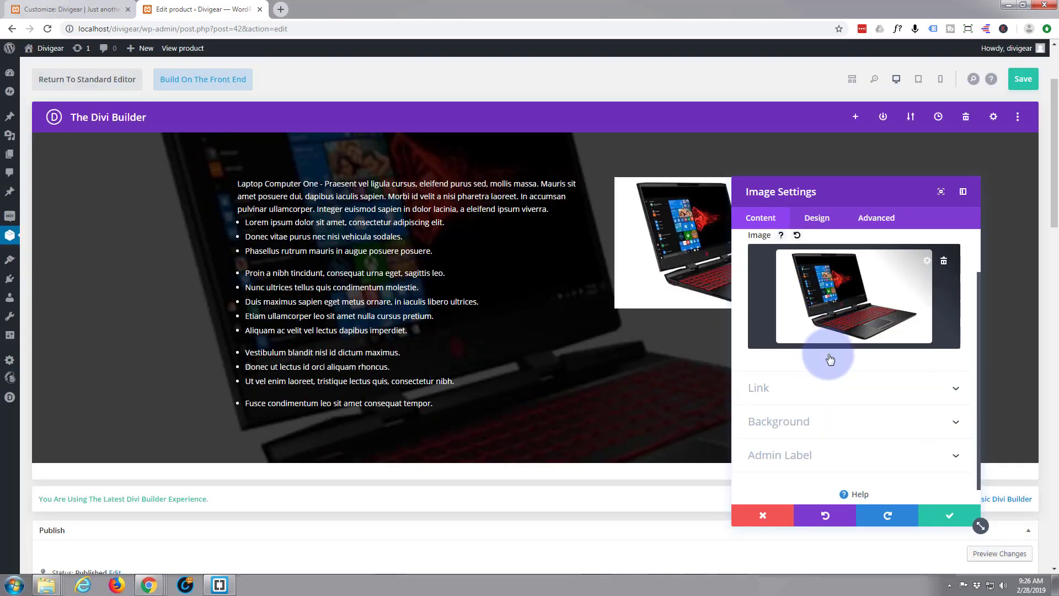
{"action": "left_click", "coordinate": [846, 396]}
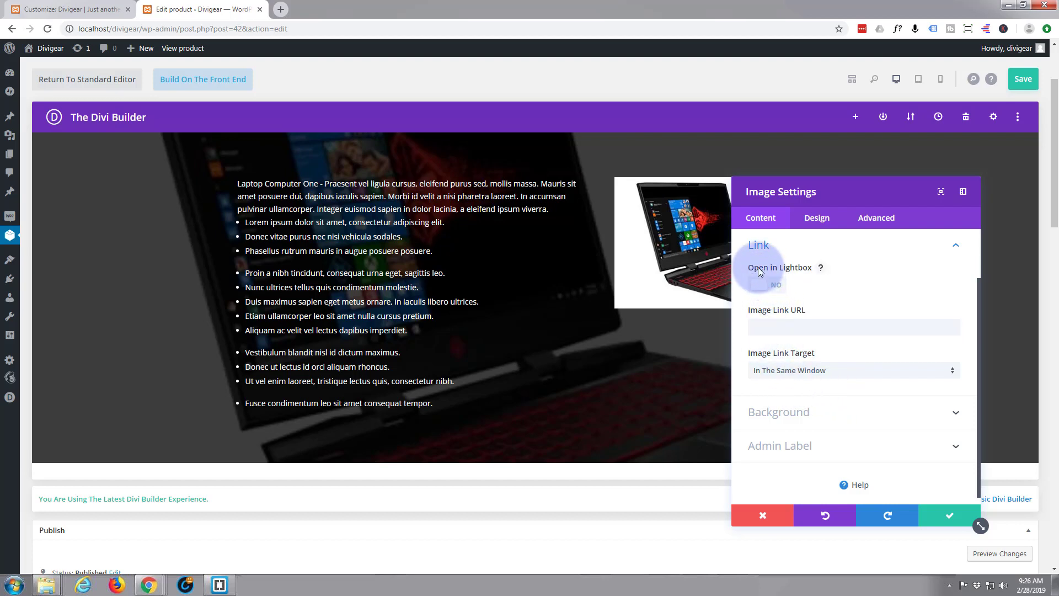
{"action": "left_click", "coordinate": [778, 291]}
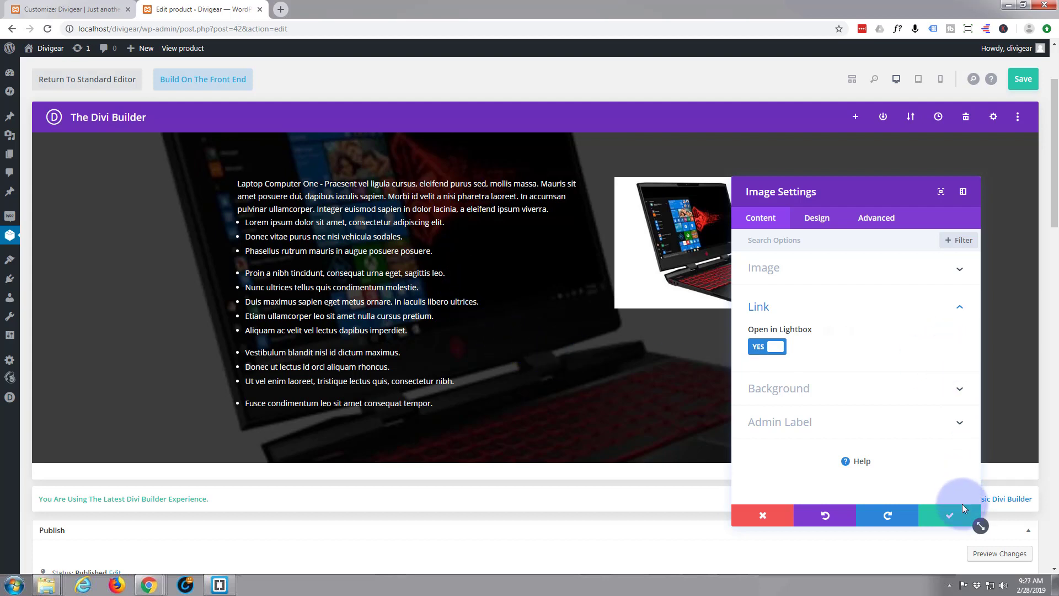
{"action": "left_click", "coordinate": [961, 518]}
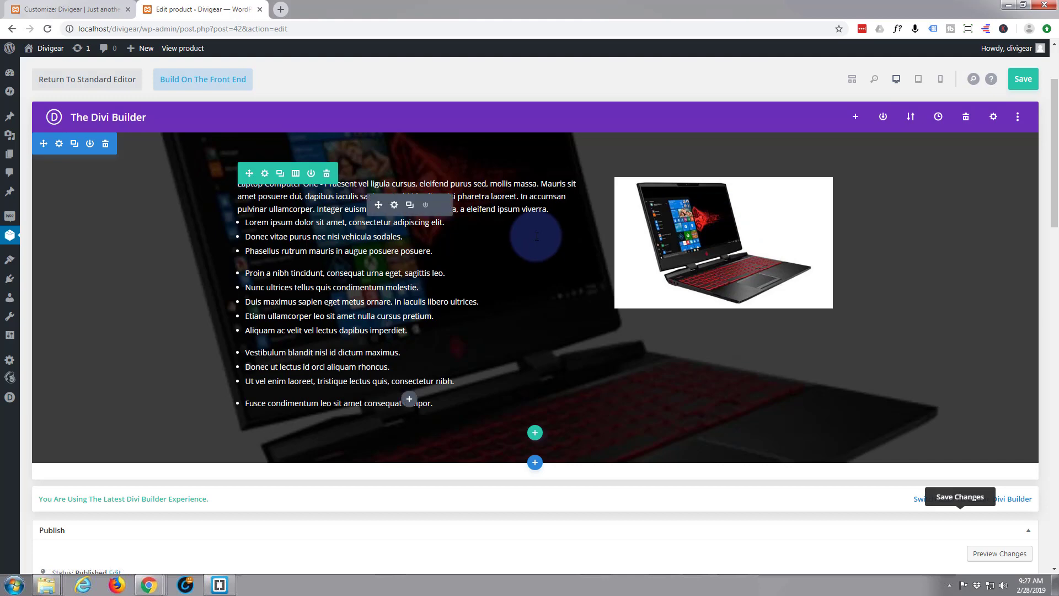
Insert a Bar Counters module below the laptop image in the narrow column.
{"action": "scroll", "coordinate": [537, 236], "scroll_direction": "down", "scroll_amount": 2}
{"action": "scroll", "coordinate": [537, 236], "scroll_direction": "up", "scroll_amount": 1}
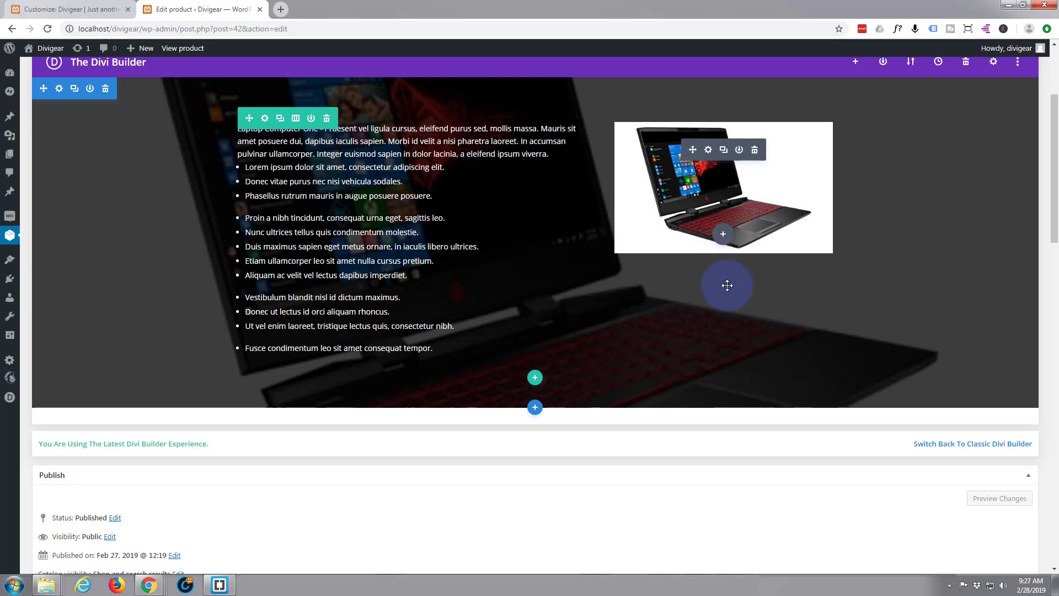
{"action": "left_click", "coordinate": [723, 234]}
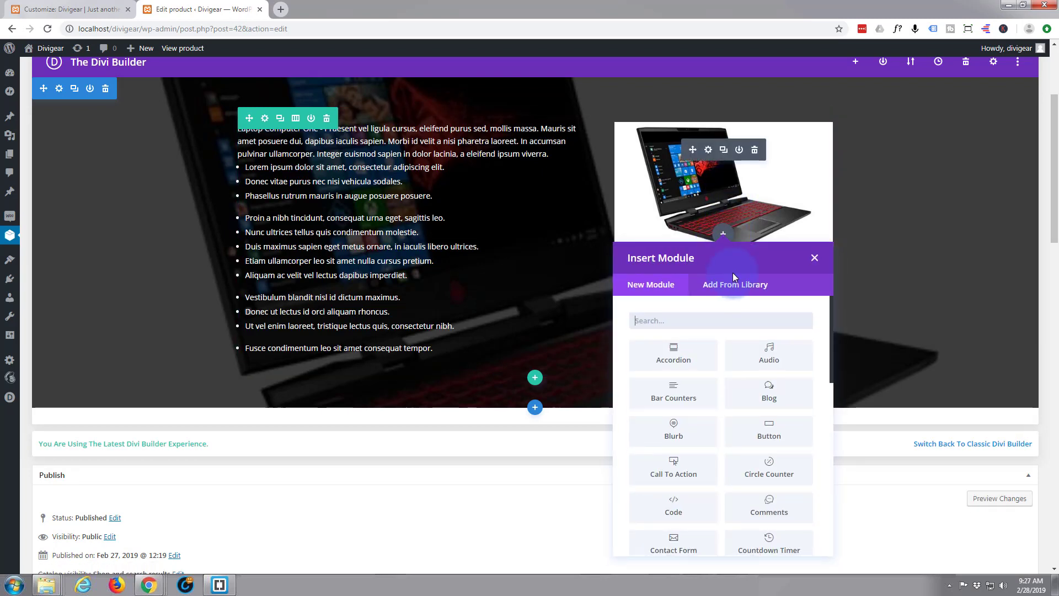
{"action": "left_click", "coordinate": [660, 399]}
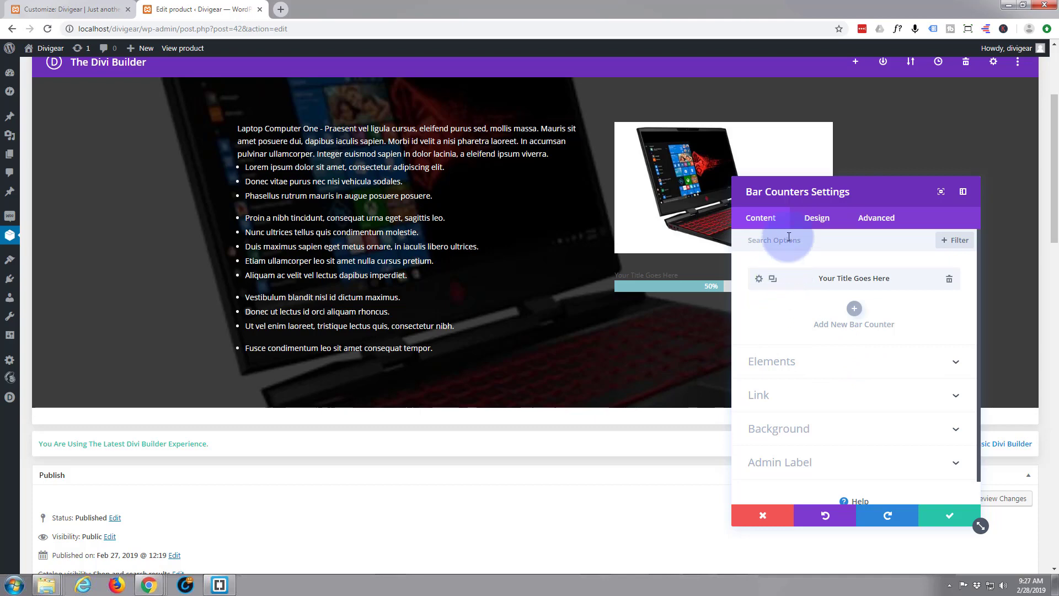
Title the first bar counter "CPU Quad Core" and set its percent to 75.
{"action": "left_click_drag", "start_coordinate": [815, 184], "coordinate": [347, 121]}
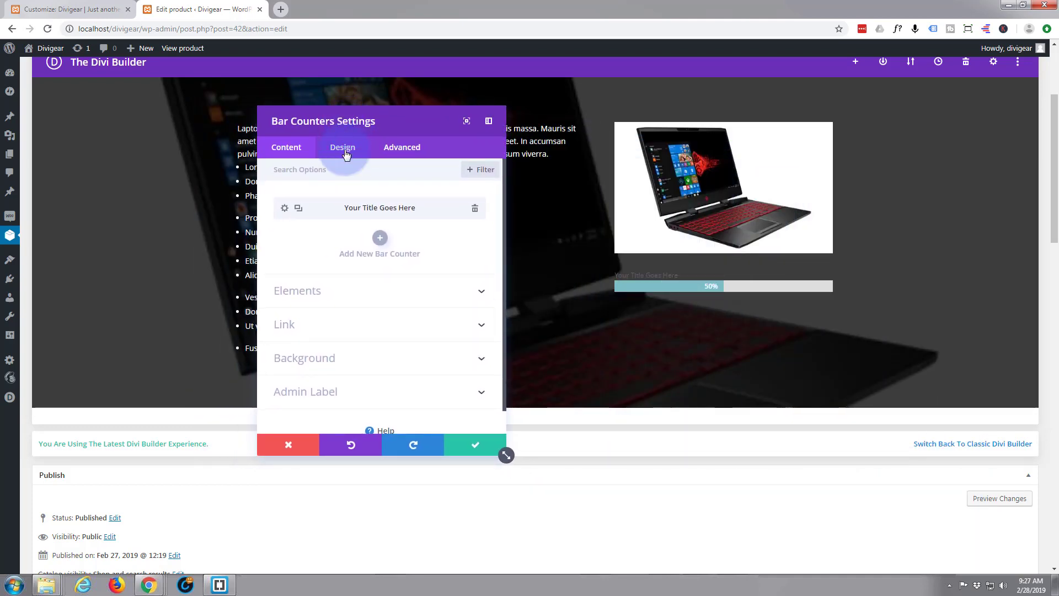
{"action": "left_click", "coordinate": [285, 208]}
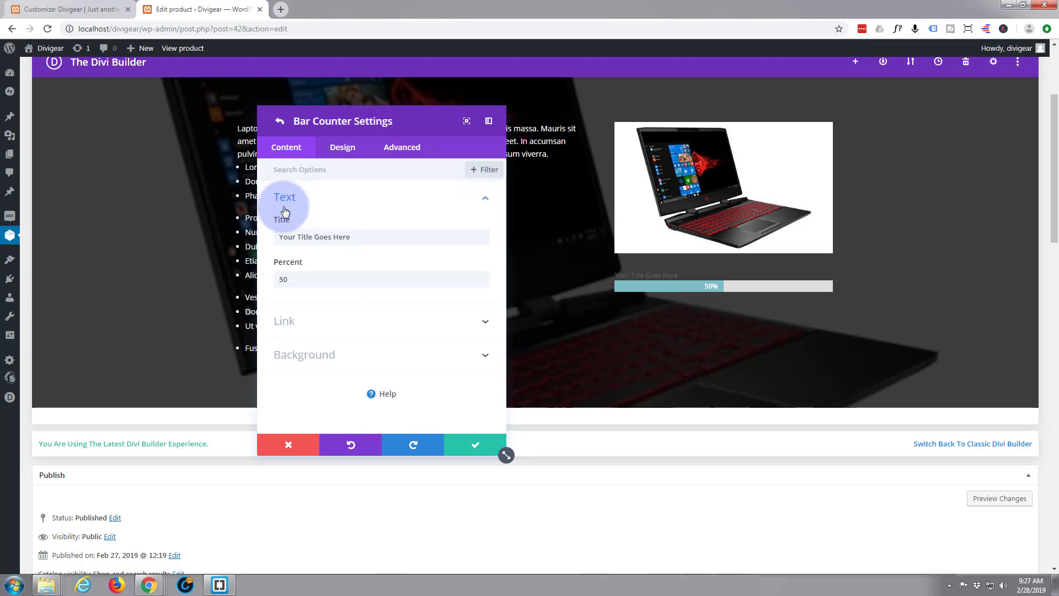
{"action": "left_click_drag", "start_coordinate": [350, 237], "coordinate": [274, 236]}
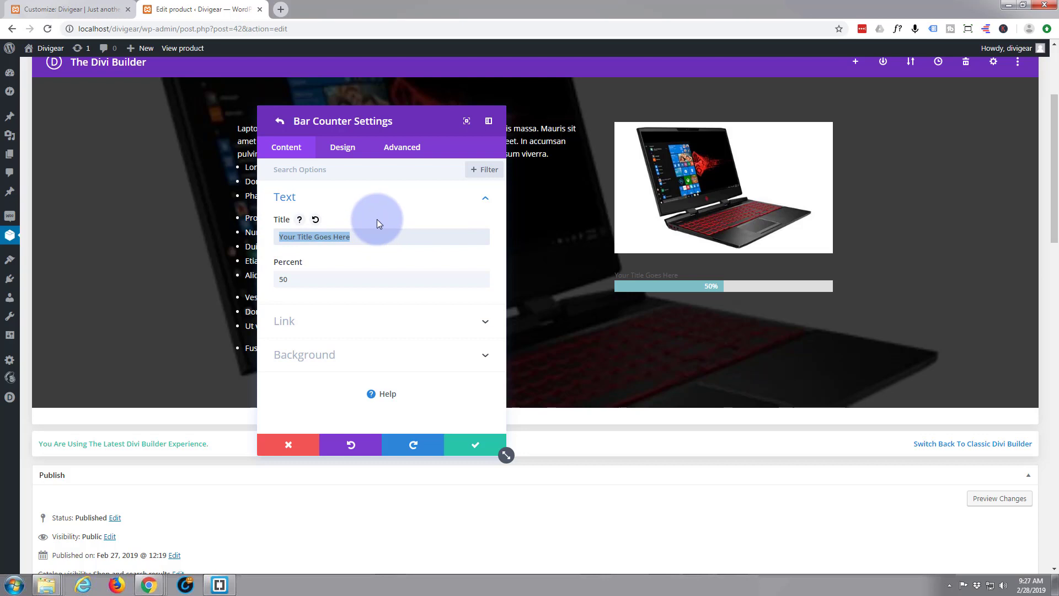
{"action": "type", "text": "CPU "}
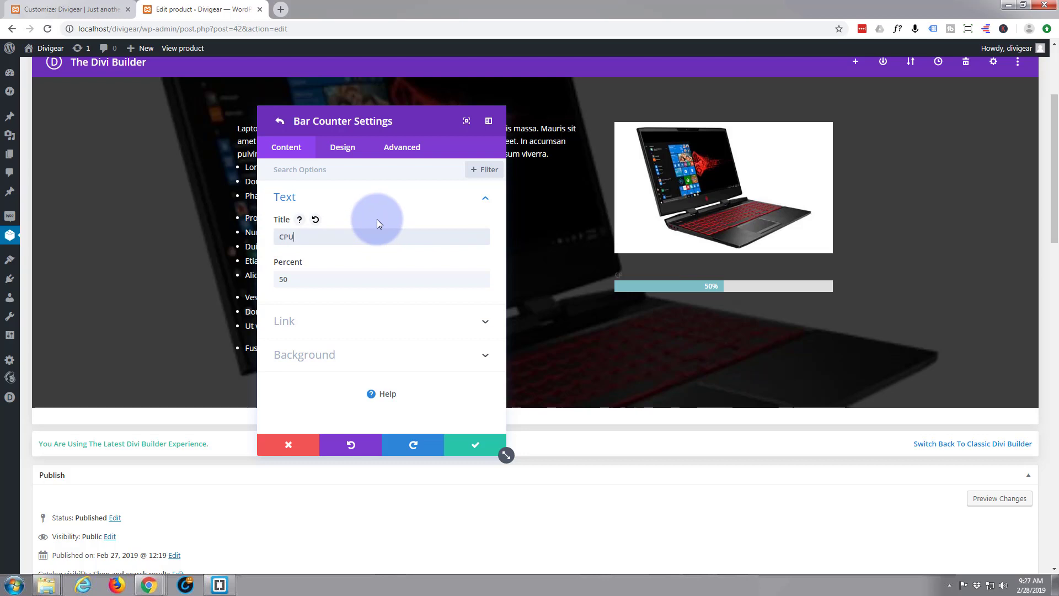
{"action": "type", "text": "Quad Core"}
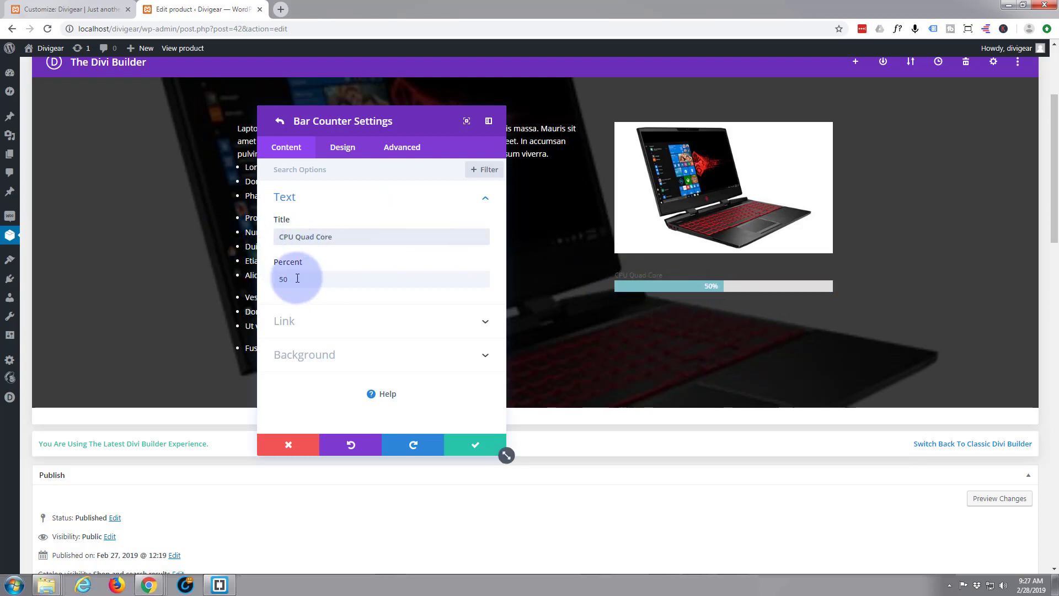
{"action": "left_click_drag", "start_coordinate": [291, 279], "coordinate": [271, 280]}
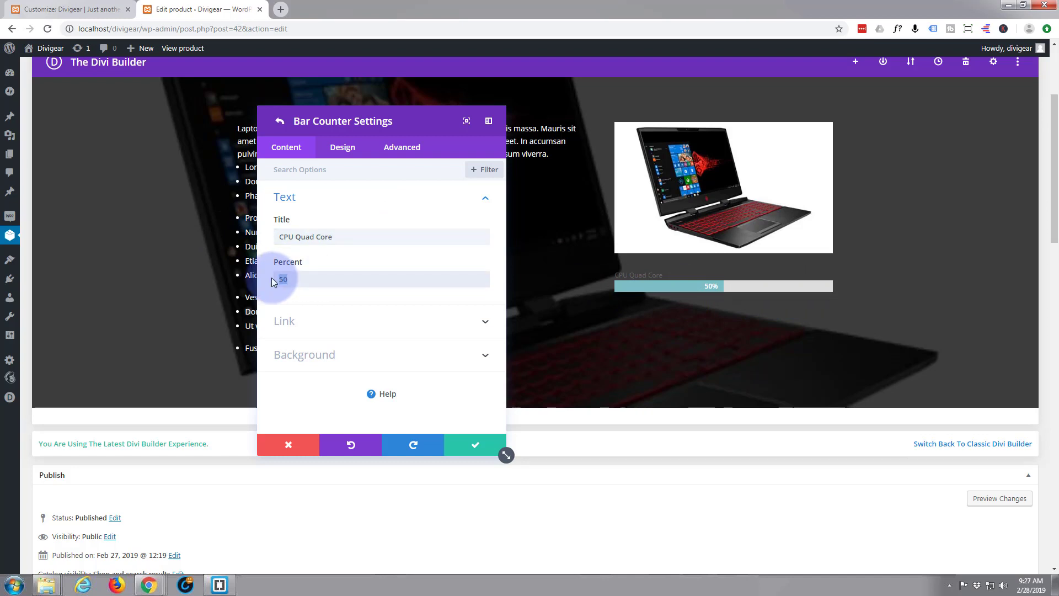
{"action": "type", "text": "75"}
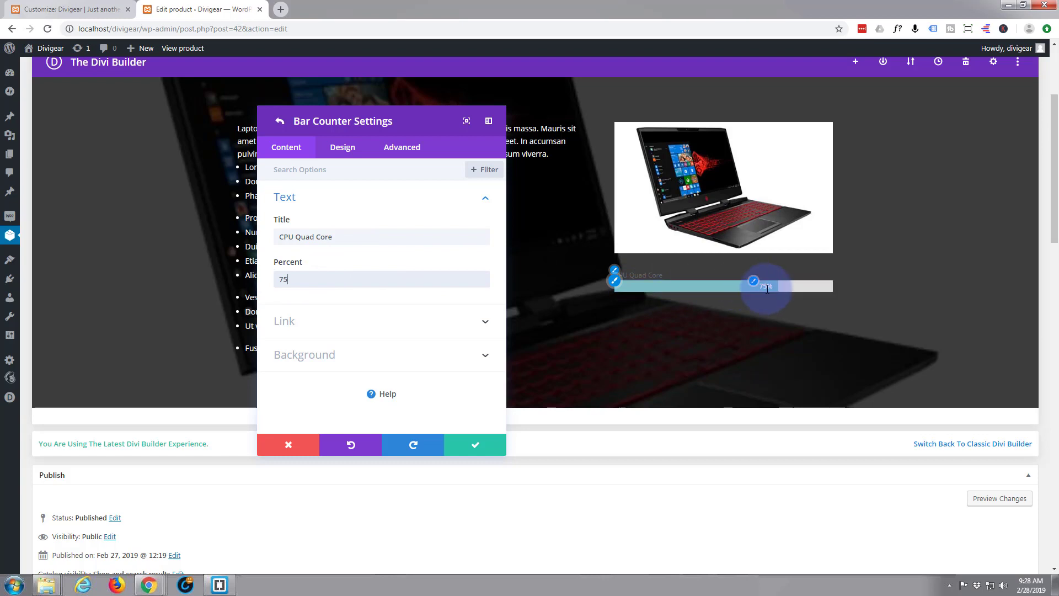
Give the CPU Quad Core counter a black #000000 background and a red #e02b20 bar colour.
{"action": "left_click_drag", "start_coordinate": [406, 123], "coordinate": [436, 156]}
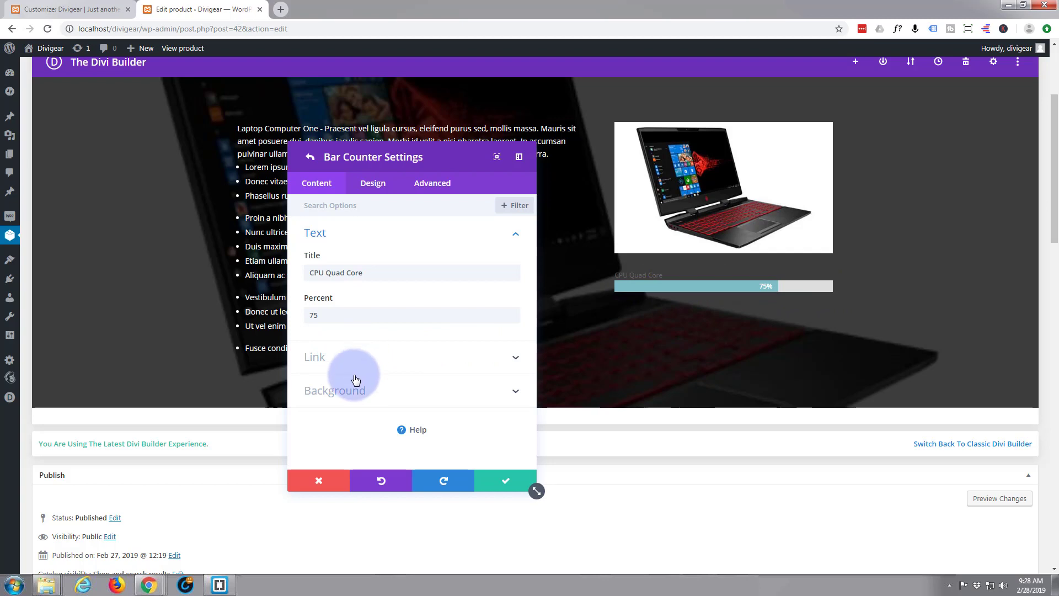
{"action": "left_click", "coordinate": [351, 392]}
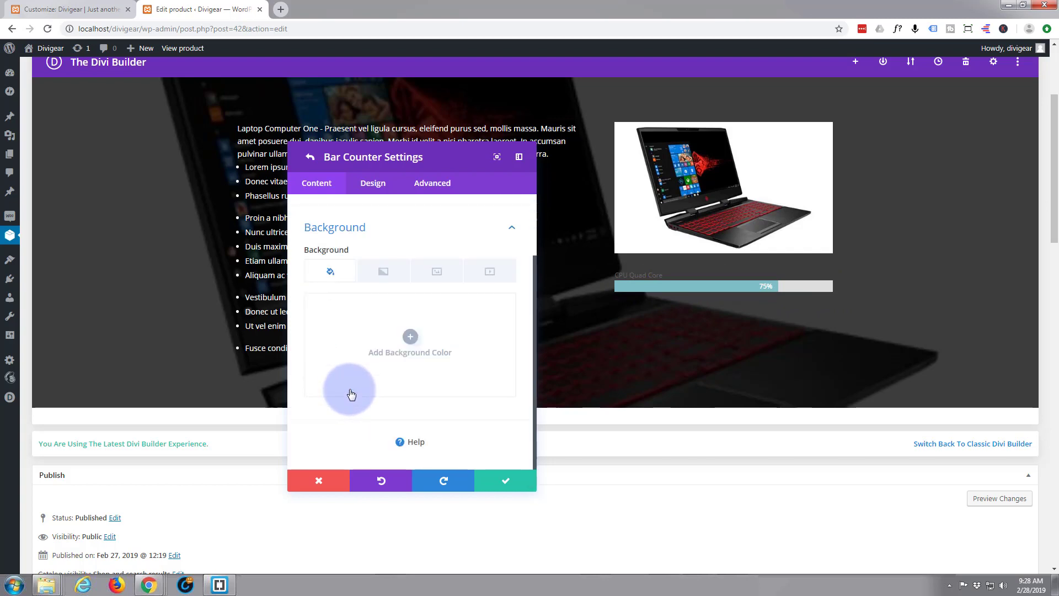
{"action": "left_click", "coordinate": [410, 339]}
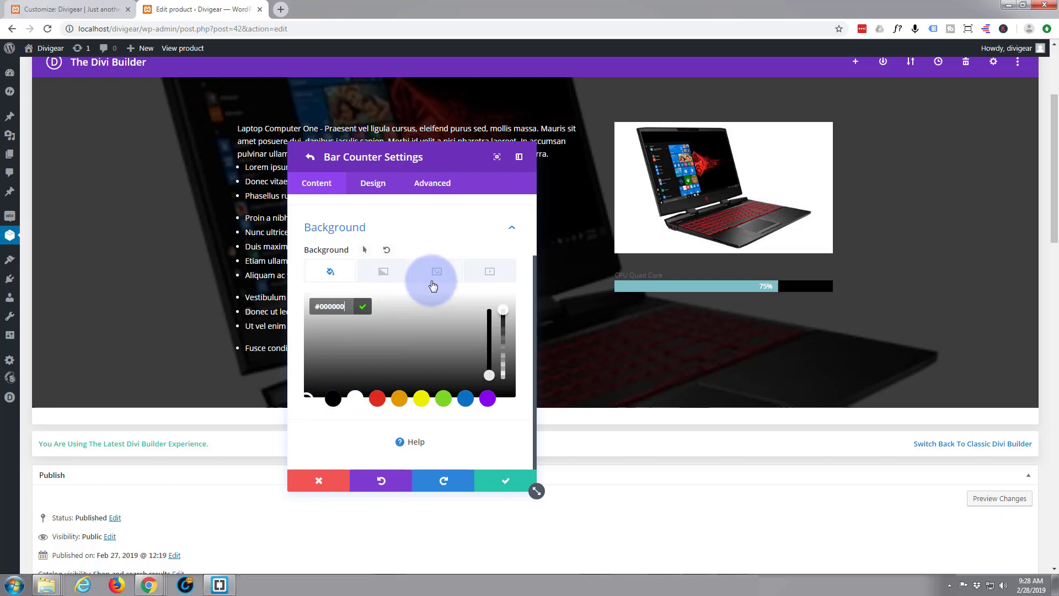
{"action": "left_click", "coordinate": [375, 189]}
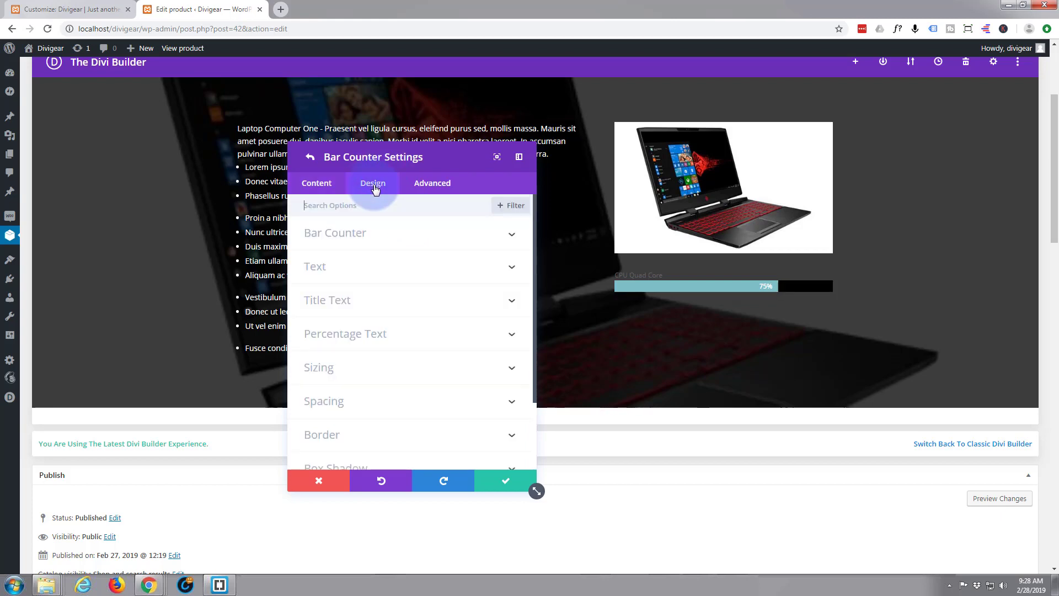
{"action": "left_click", "coordinate": [411, 242]}
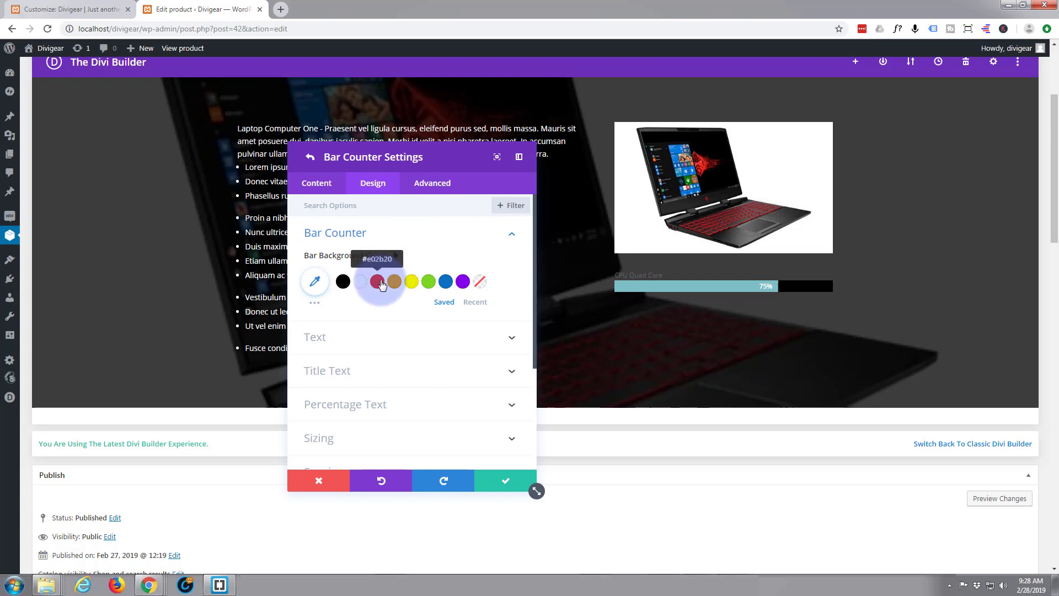
{"action": "left_click", "coordinate": [378, 283]}
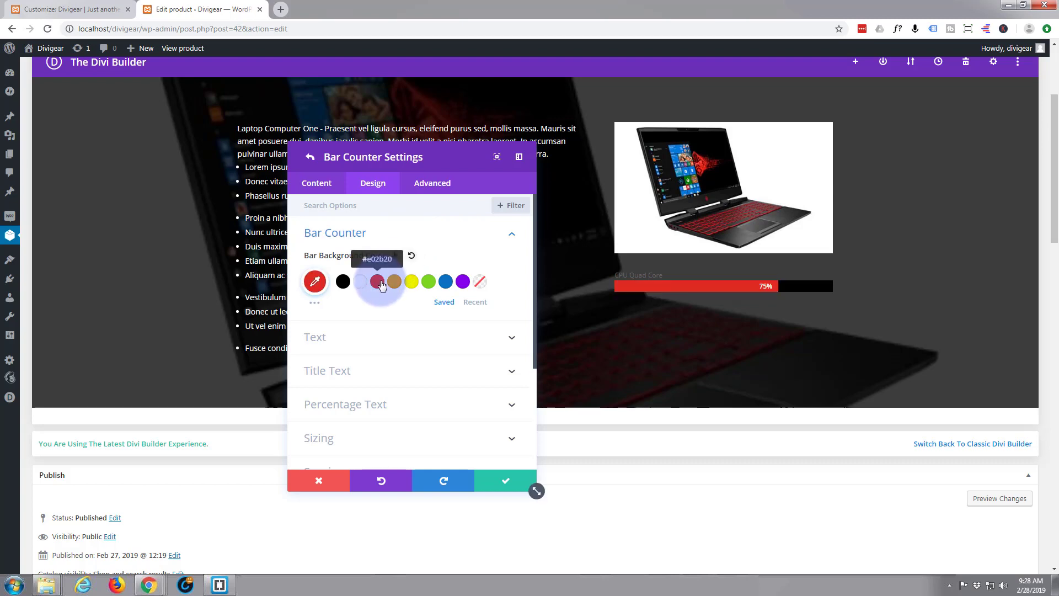
Set the CPU Quad Core counter's title text to white at a size of 15px.
{"action": "left_click_drag", "start_coordinate": [366, 365], "coordinate": [374, 344]}
{"action": "left_click", "coordinate": [375, 344]}
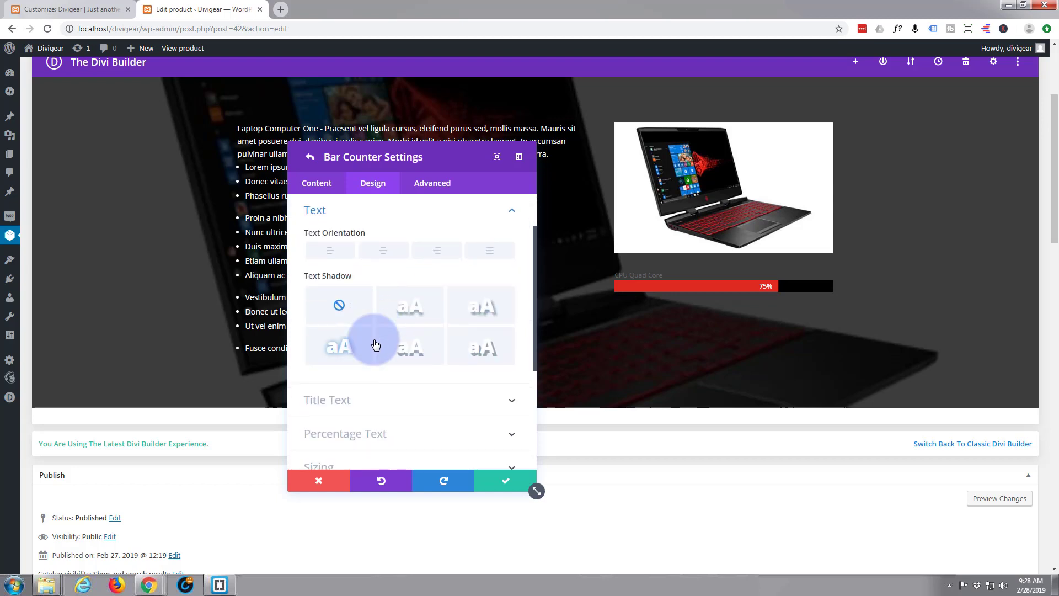
{"action": "left_click", "coordinate": [385, 394]}
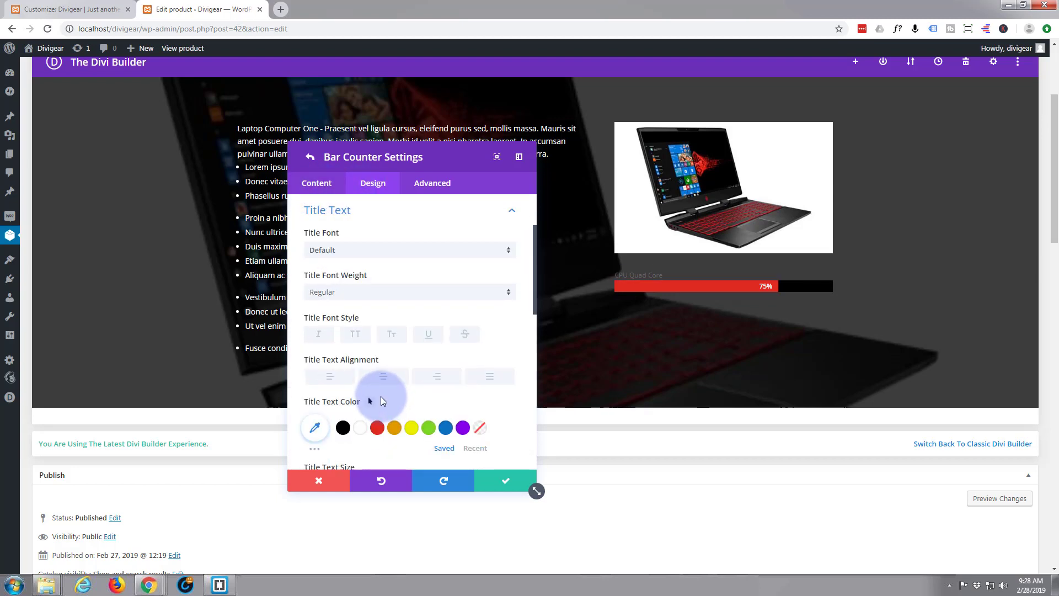
{"action": "left_click", "coordinate": [361, 428]}
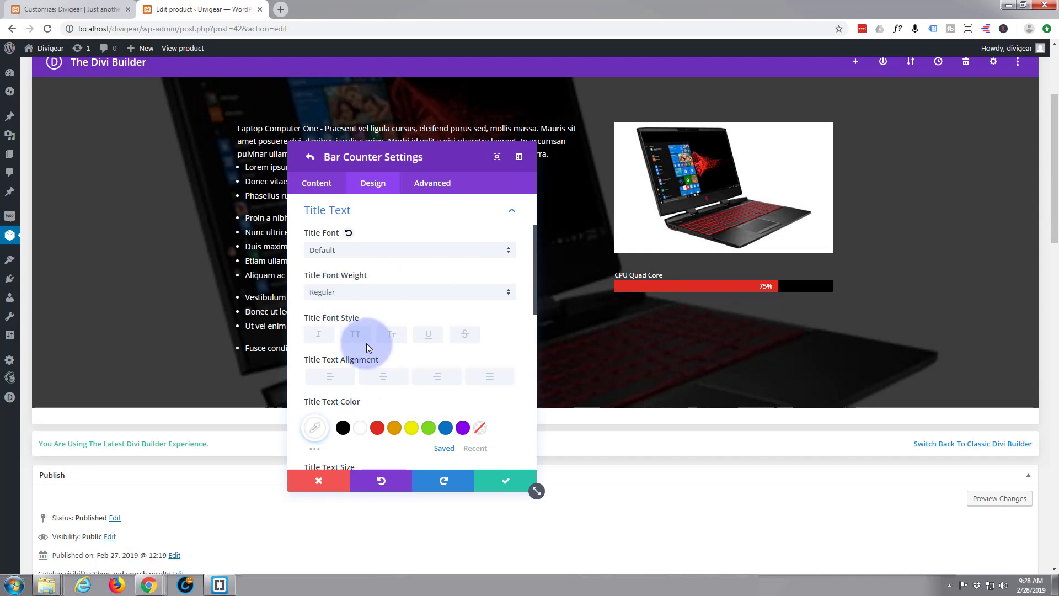
{"action": "scroll", "coordinate": [370, 359], "scroll_direction": "down", "scroll_amount": 2}
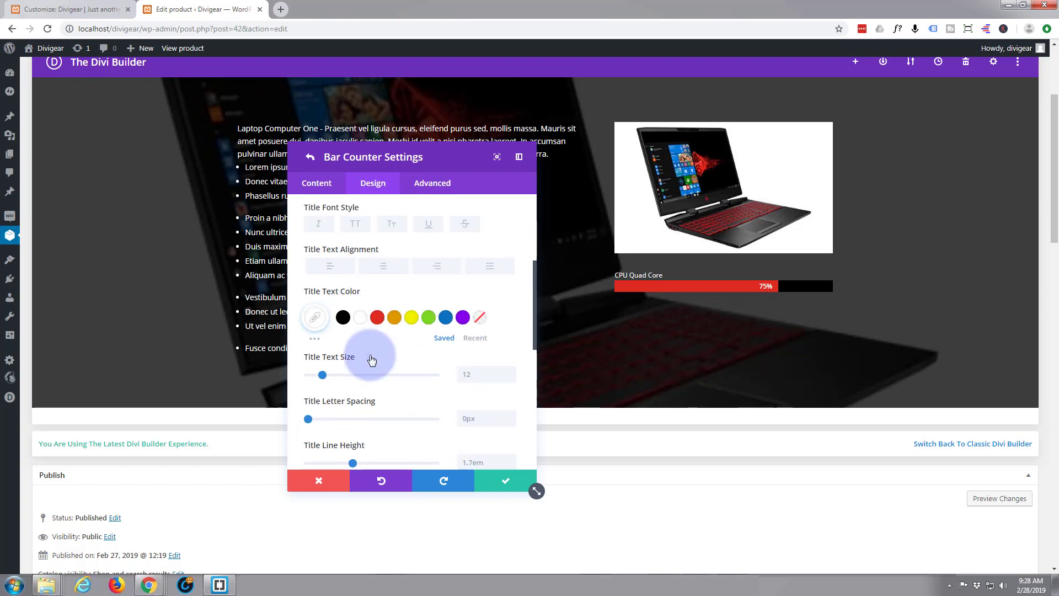
{"action": "left_click_drag", "start_coordinate": [325, 380], "coordinate": [328, 380]}
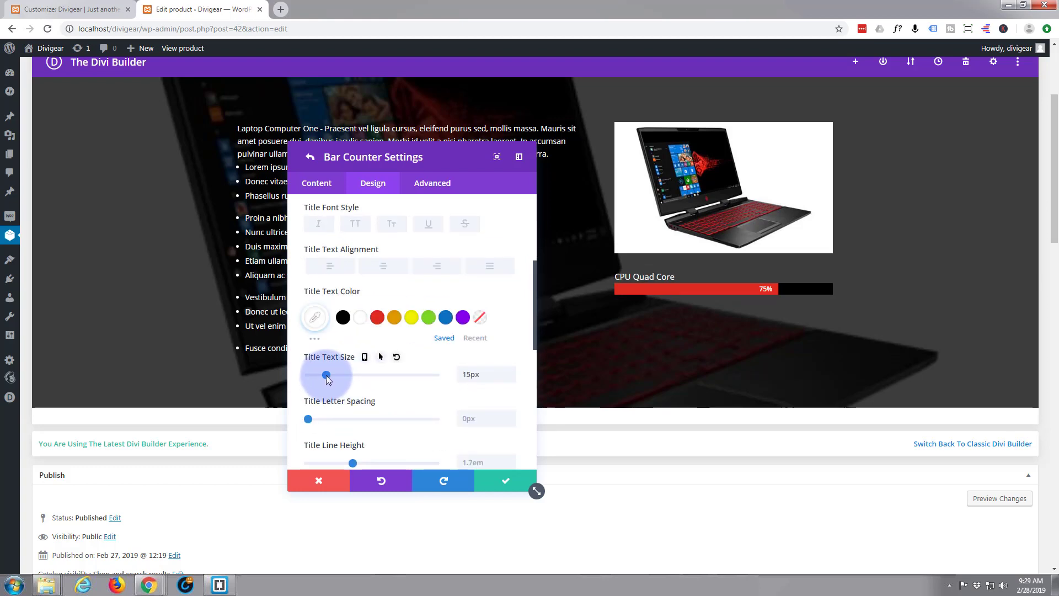
Set the counter's title font weight to Semi Bold and save the bar counter.
{"action": "scroll", "coordinate": [359, 363], "scroll_direction": "up", "scroll_amount": 2}
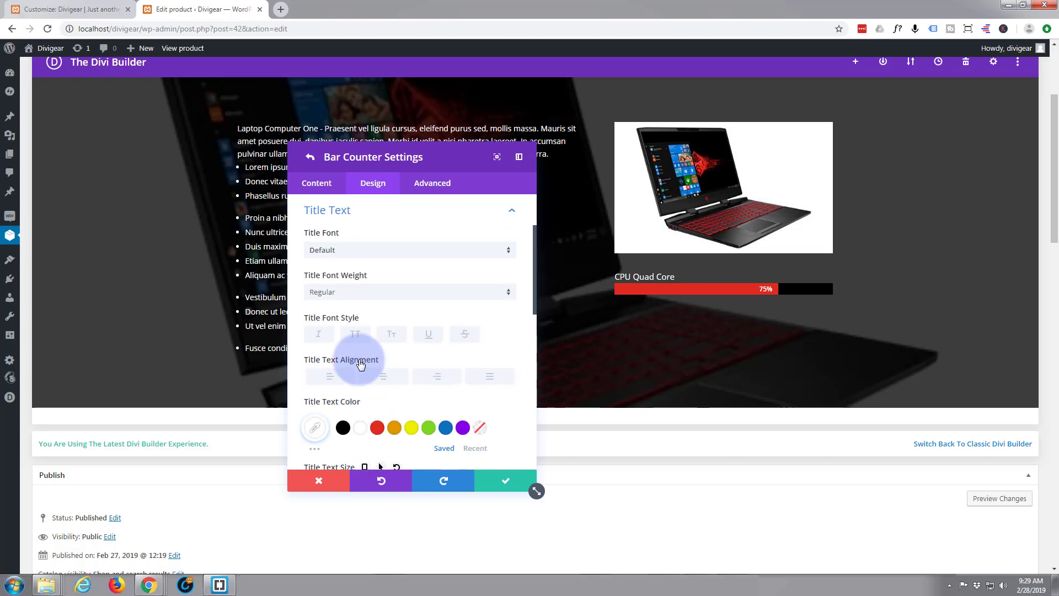
{"action": "scroll", "coordinate": [359, 363], "scroll_direction": "up", "scroll_amount": 1}
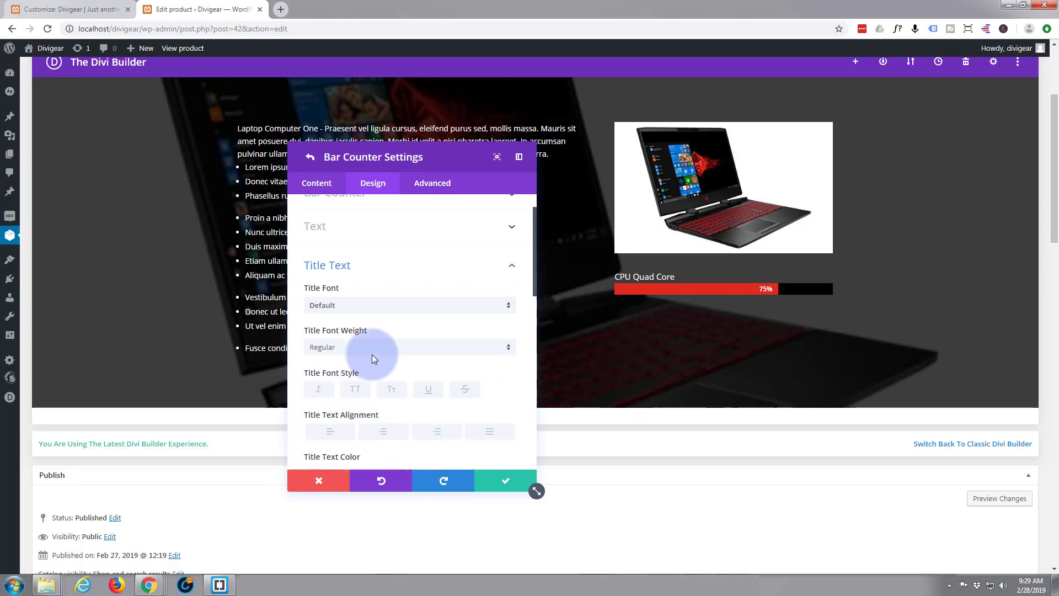
{"action": "left_click", "coordinate": [508, 354]}
{"action": "left_click", "coordinate": [388, 395]}
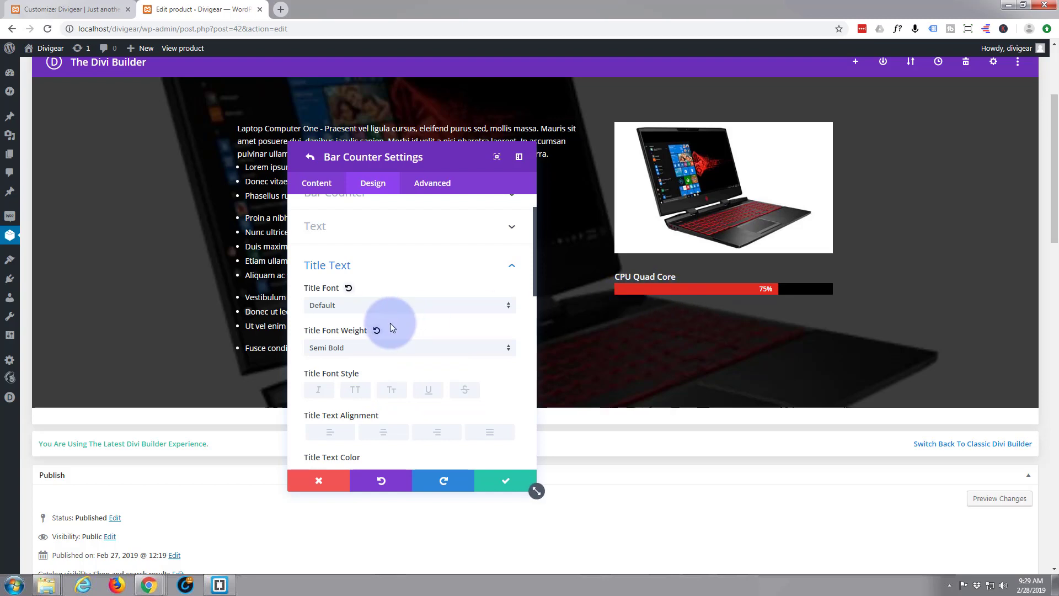
{"action": "left_click", "coordinate": [506, 482]}
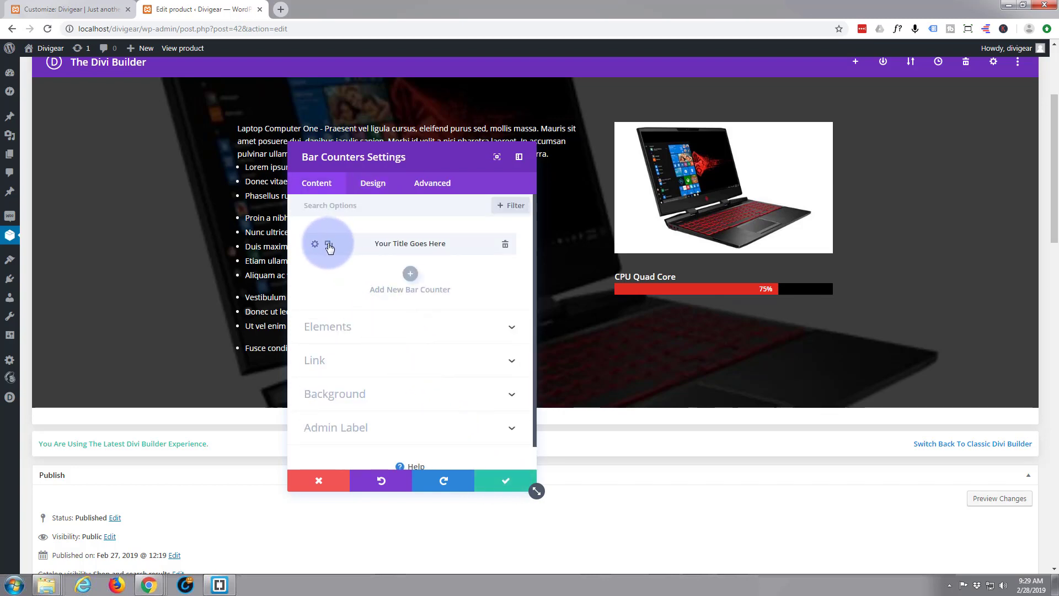
Duplicate the CPU Quad Core counter, title the copy "RAM 16GB", set its percent to 89 and save it.
{"action": "left_click", "coordinate": [329, 245]}
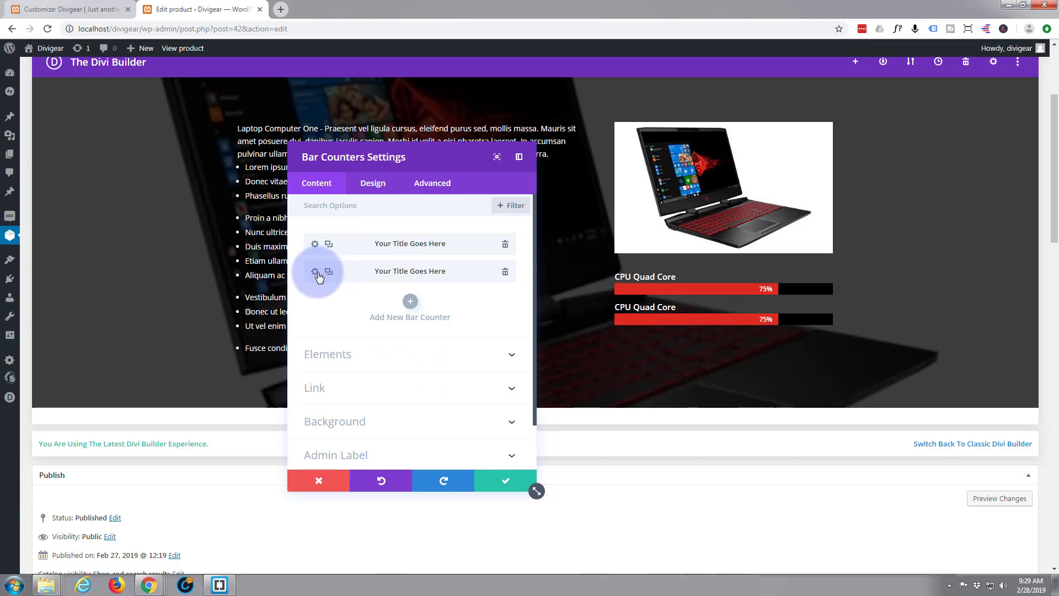
{"action": "left_click", "coordinate": [314, 272]}
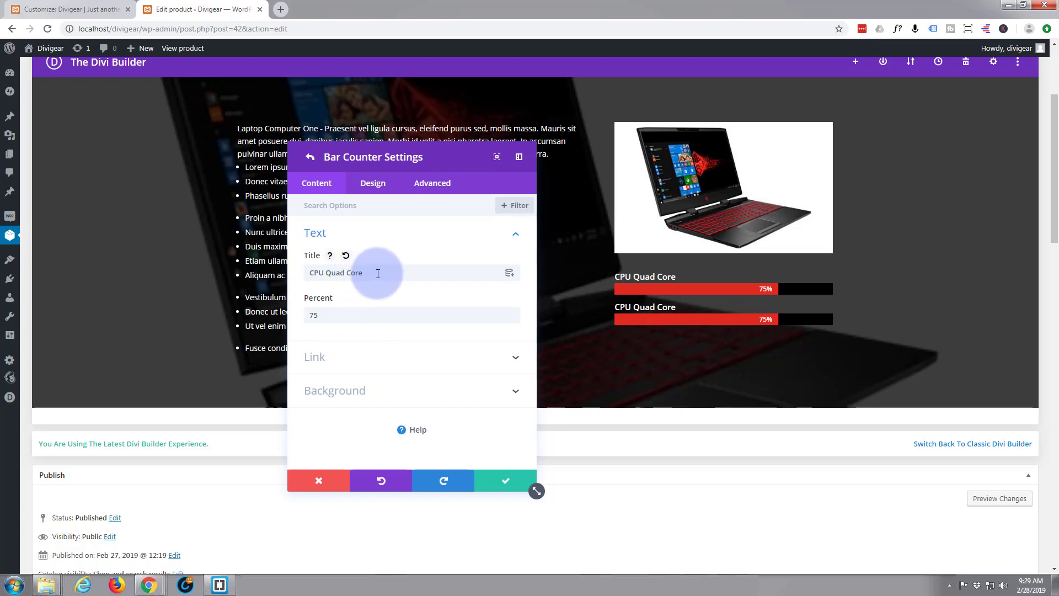
{"action": "left_click_drag", "start_coordinate": [378, 274], "coordinate": [303, 271]}
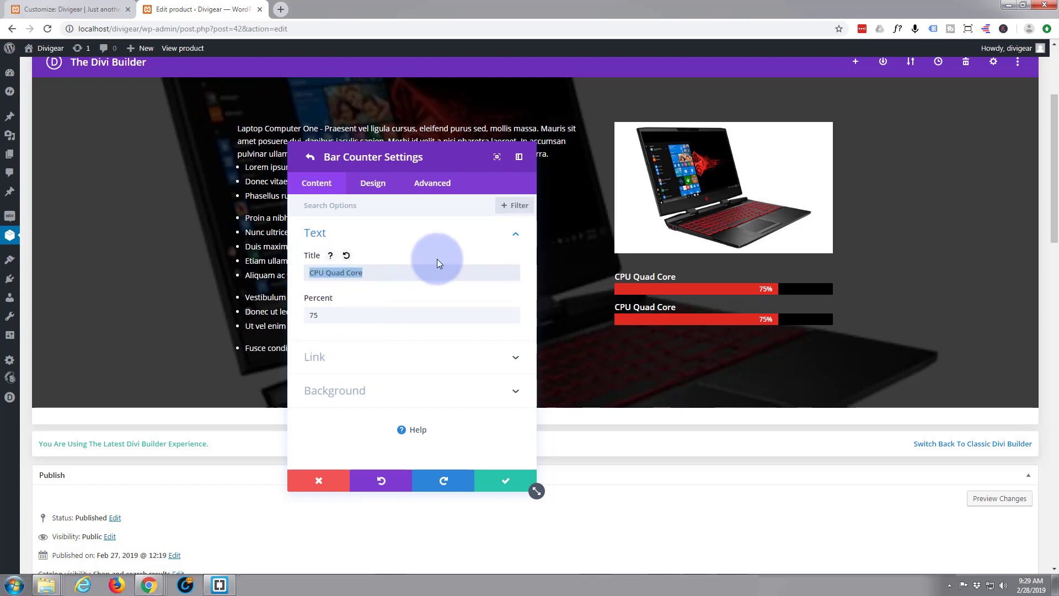
{"action": "type", "text": "RAM"}
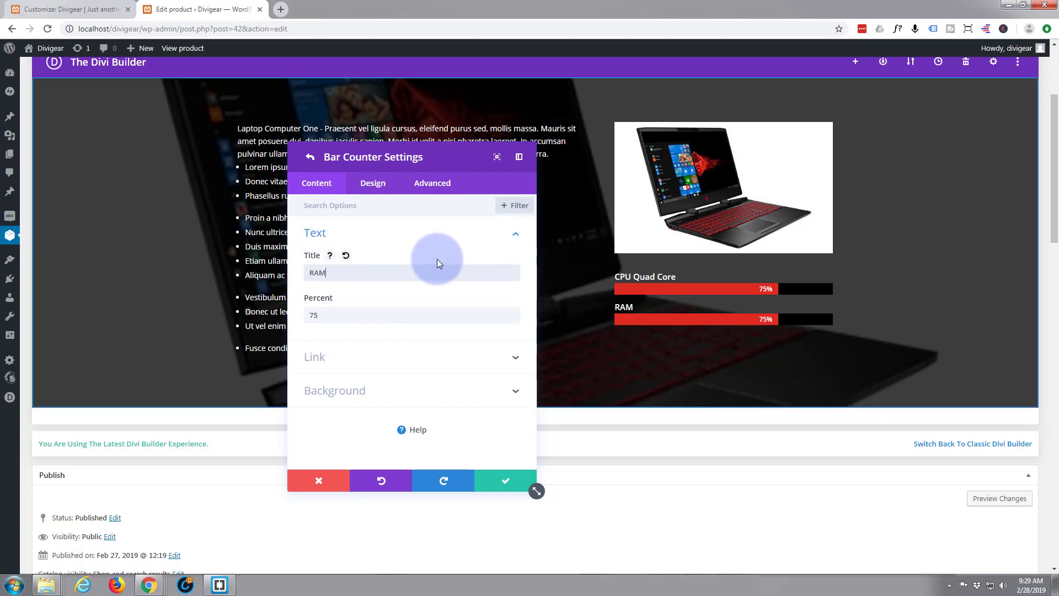
{"action": "type", "text": " 16GB"}
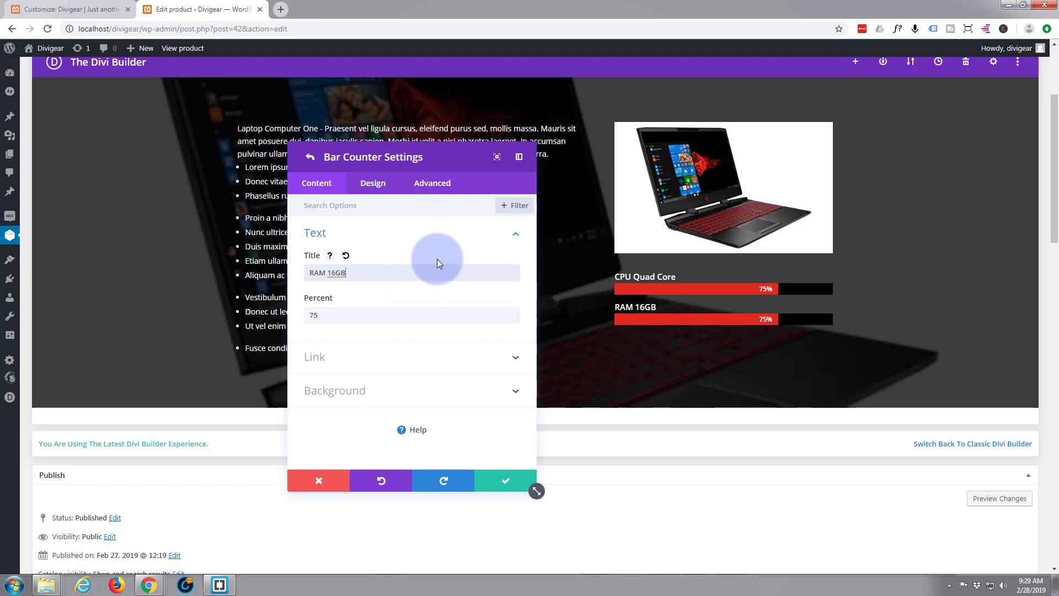
{"action": "left_click_drag", "start_coordinate": [322, 314], "coordinate": [303, 310]}
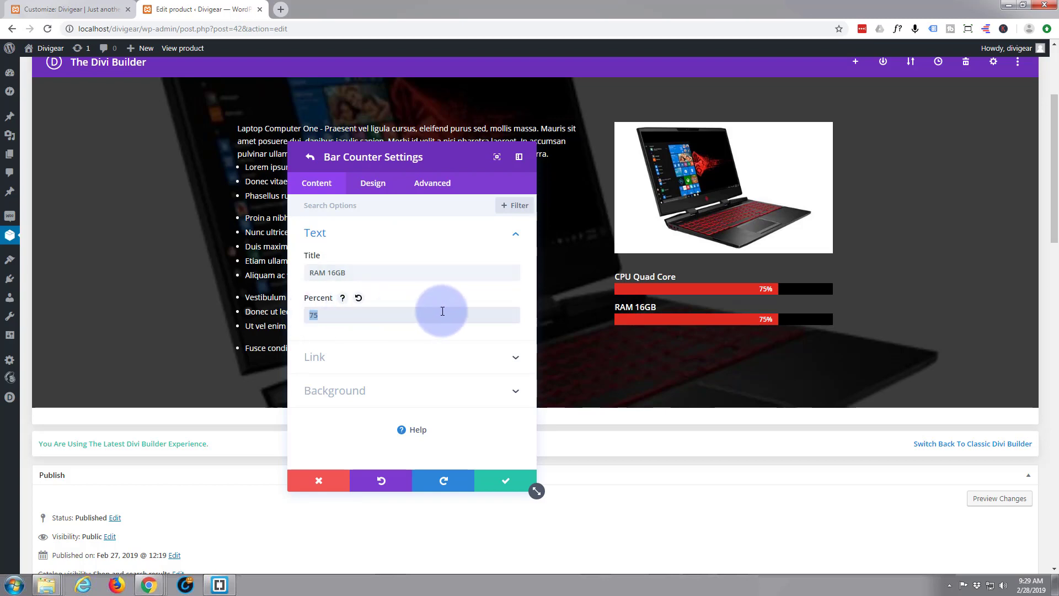
{"action": "type", "text": "89"}
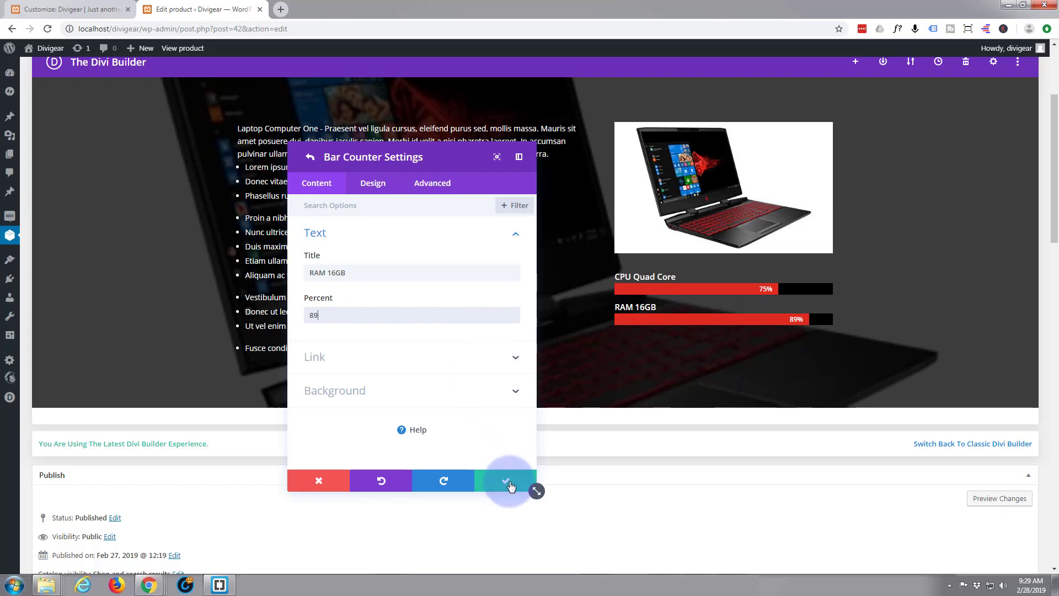
{"action": "left_click", "coordinate": [506, 480]}
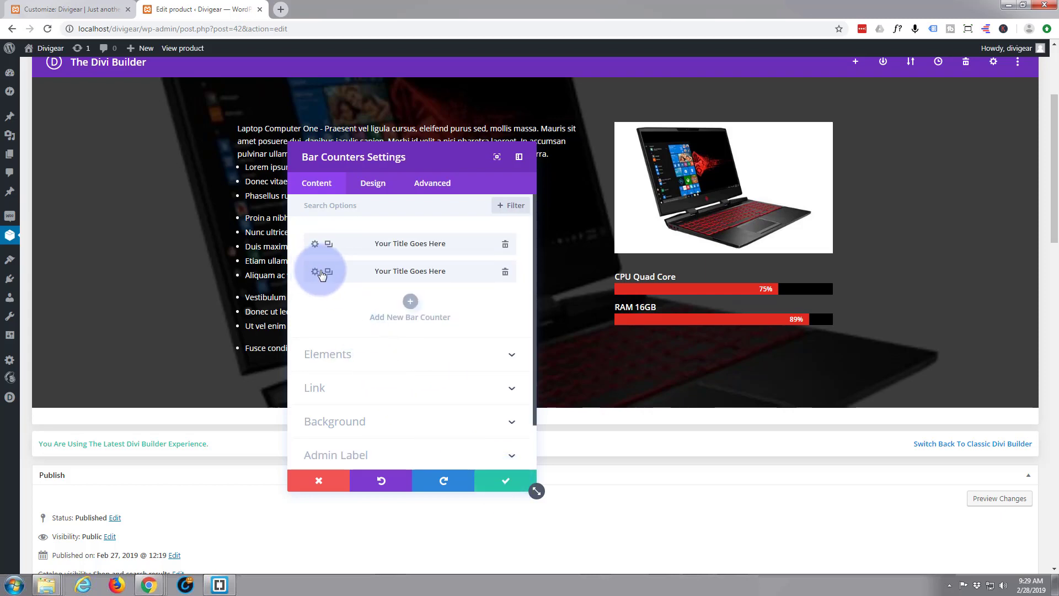
Duplicate the RAM 16GB counter, title the copy "Hard Drive 512GB SSD", set its percent to 95 and save it.
{"action": "left_click", "coordinate": [329, 272]}
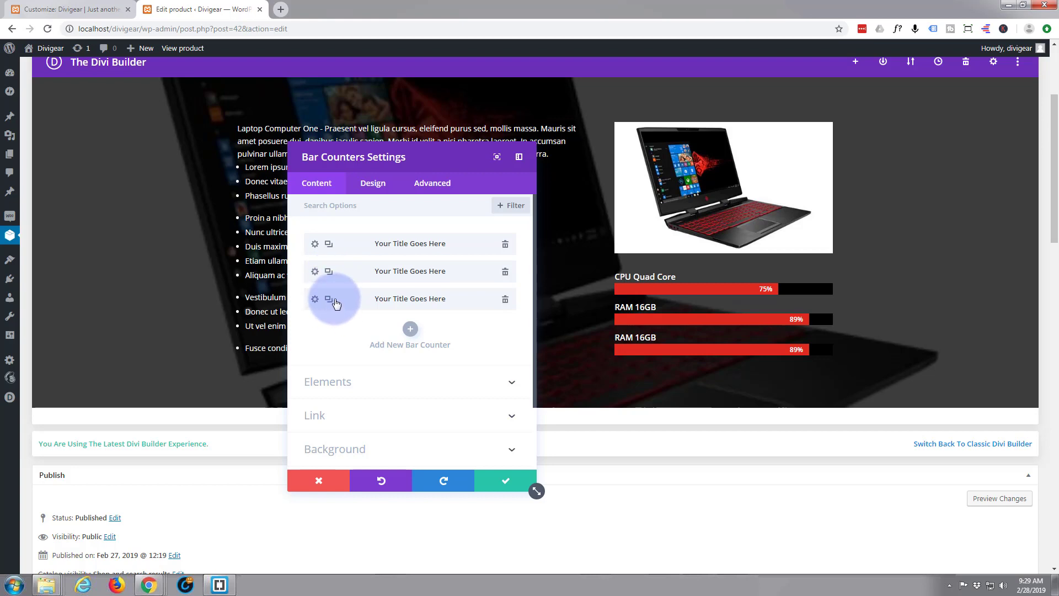
{"action": "left_click", "coordinate": [314, 301]}
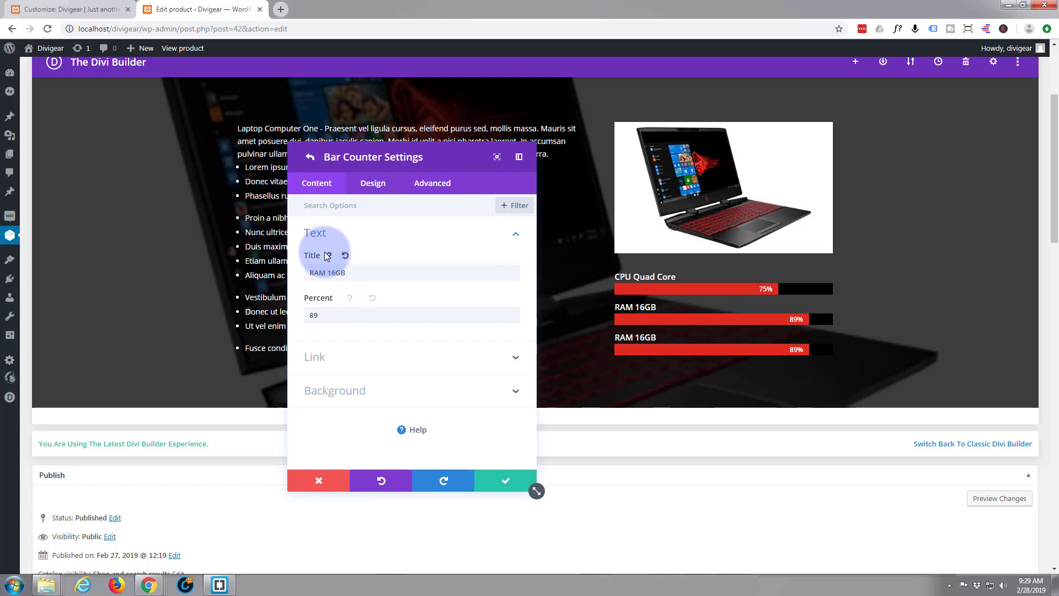
{"action": "left_click_drag", "start_coordinate": [346, 272], "coordinate": [279, 272]}
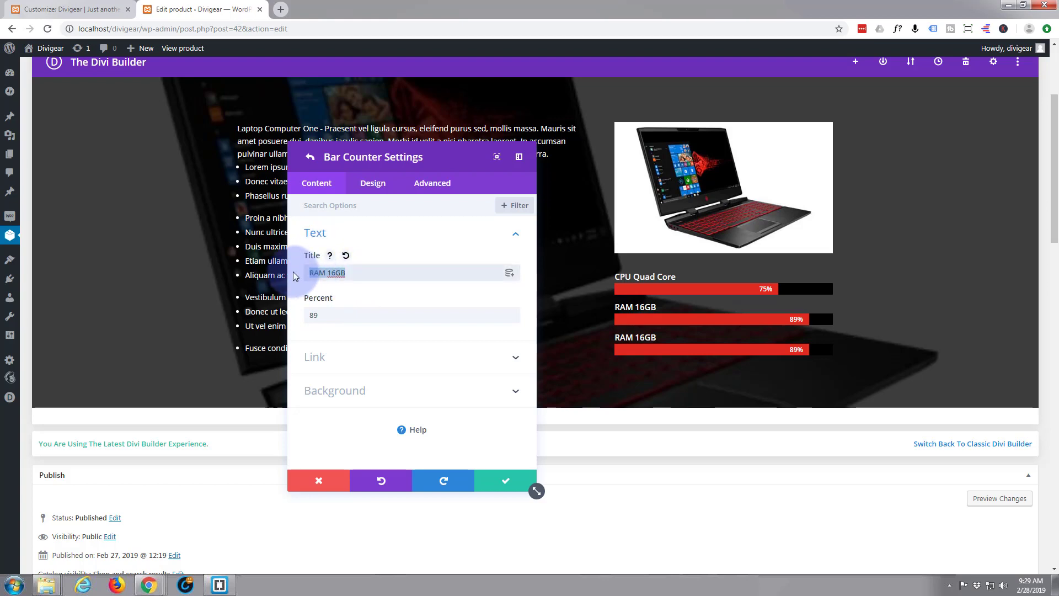
{"action": "type", "text": "Hard"}
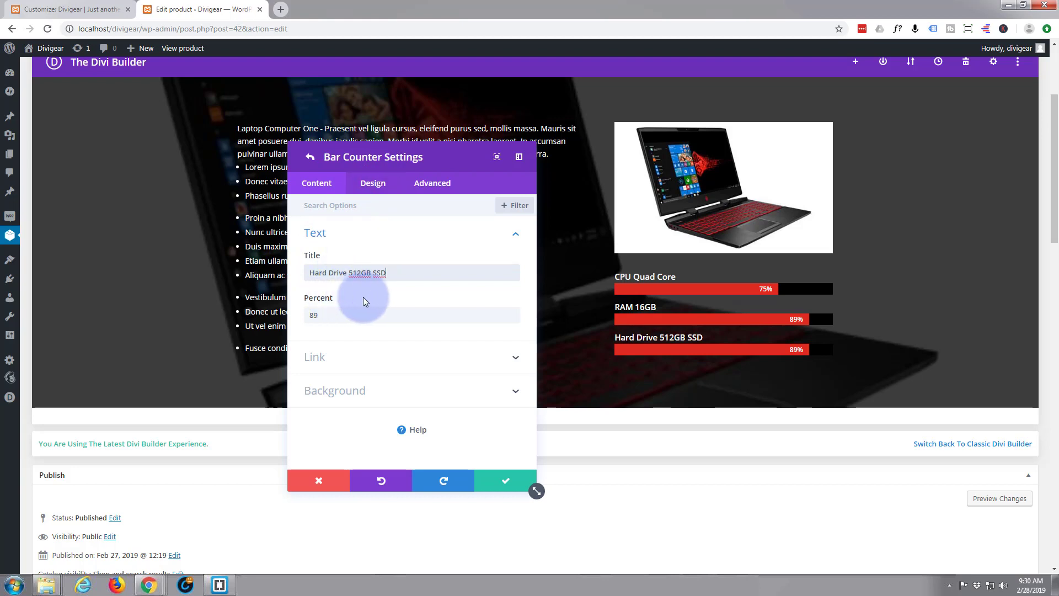
{"action": "double_click", "coordinate": [308, 316]}
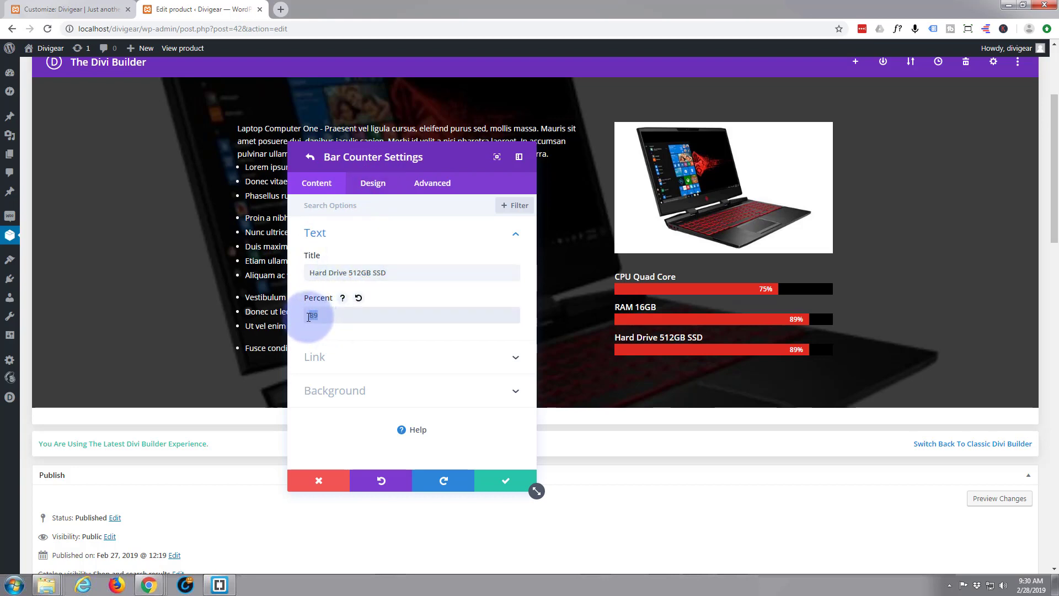
{"action": "type", "text": "95"}
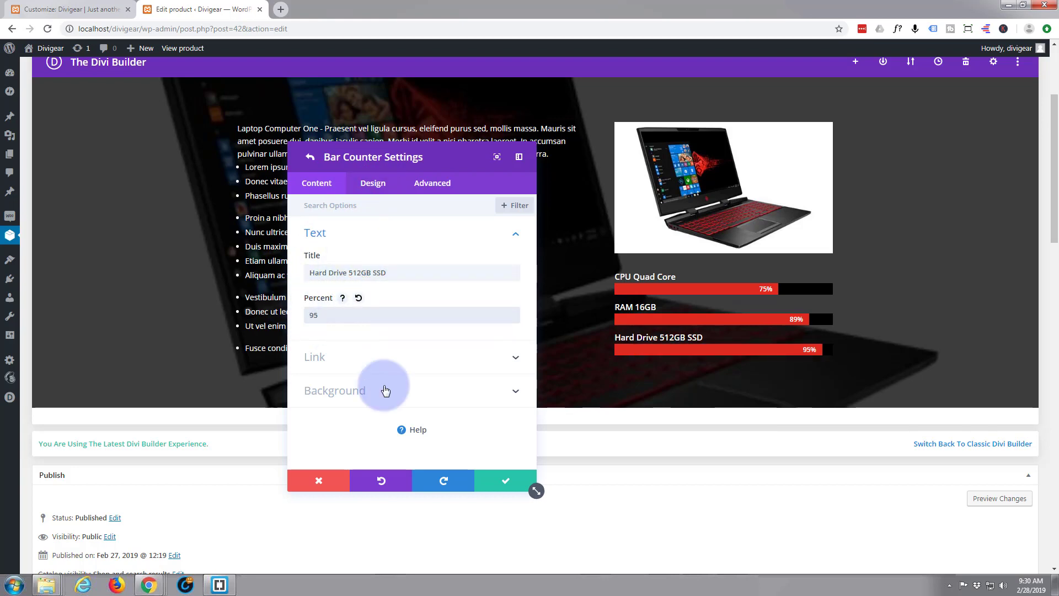
{"action": "left_click", "coordinate": [506, 483]}
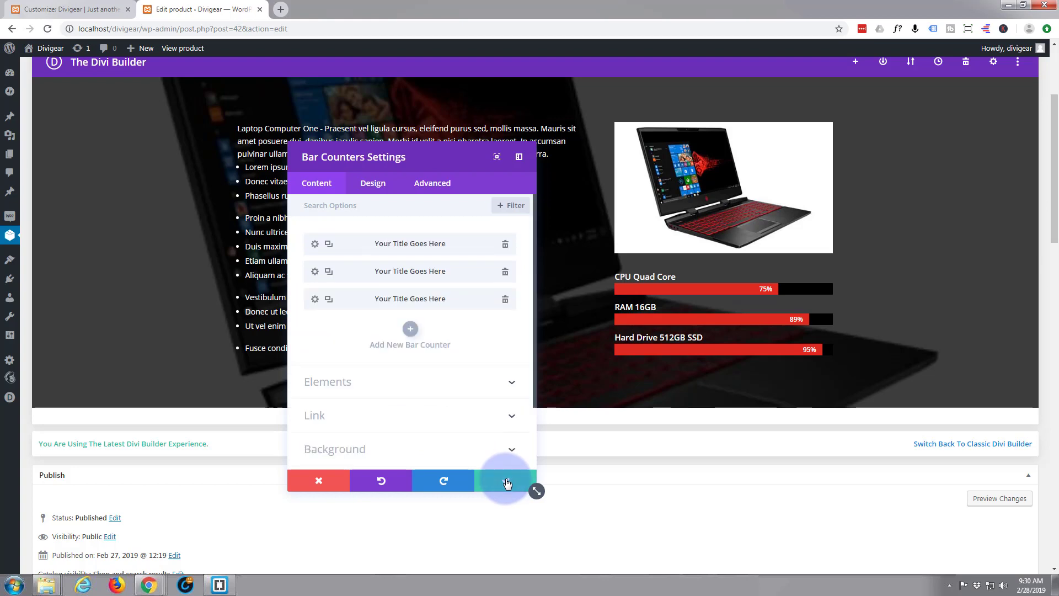
Duplicate the Hard Drive 512GB SSD counter, title the copy "Screen Size 15.4 Inches", set its percent to 65 and save it.
{"action": "left_click", "coordinate": [330, 300]}
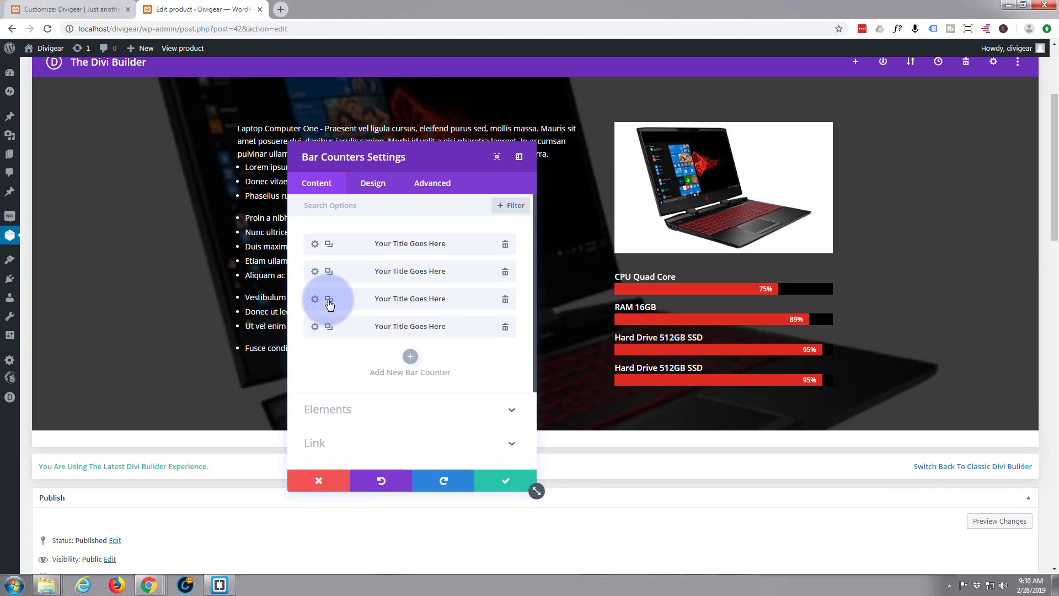
{"action": "left_click", "coordinate": [314, 326]}
{"action": "left_click_drag", "start_coordinate": [386, 272], "coordinate": [268, 261]}
{"action": "type", "text": "Screen Size 15.4 Inches"}
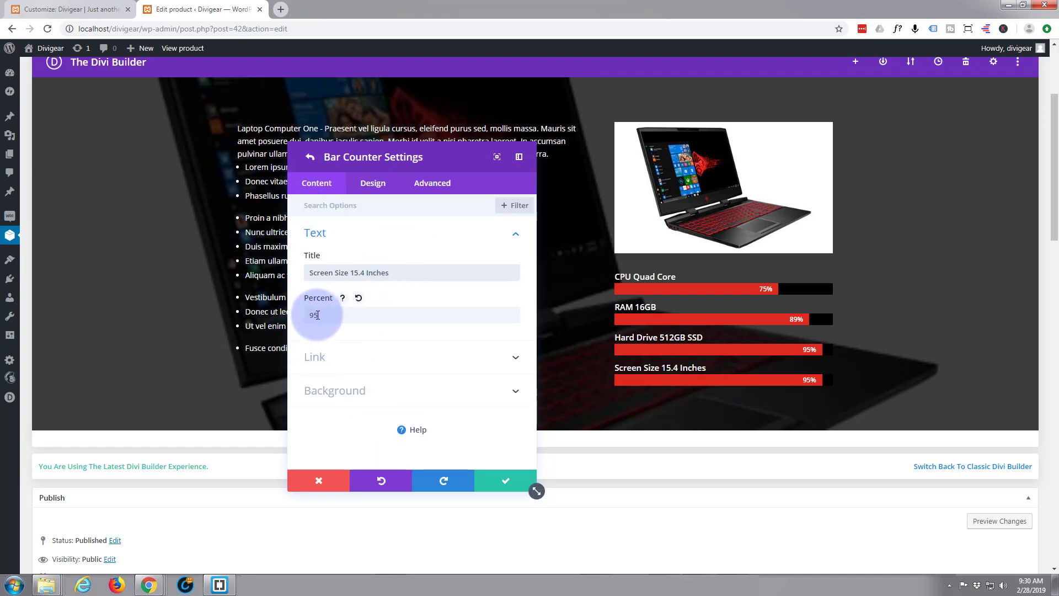
{"action": "left_click_drag", "start_coordinate": [318, 315], "coordinate": [305, 316]}
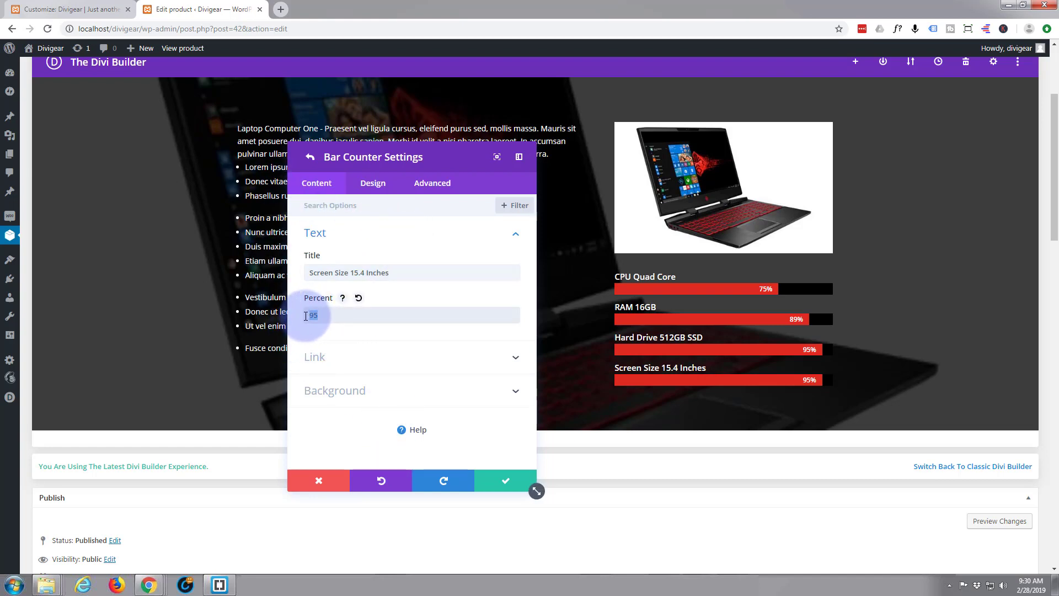
{"action": "type", "text": "65"}
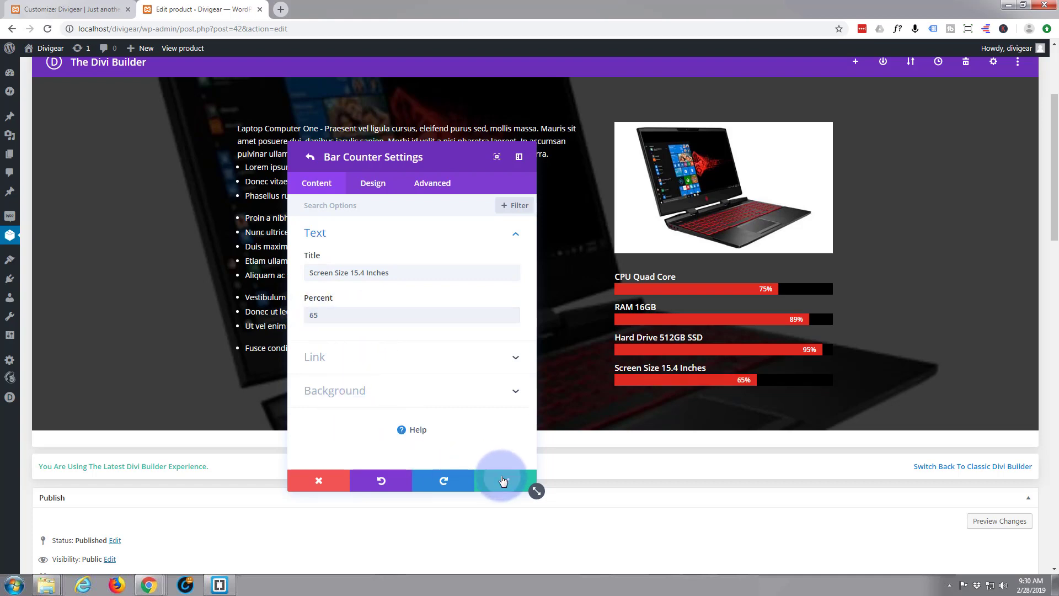
{"action": "left_click", "coordinate": [502, 480]}
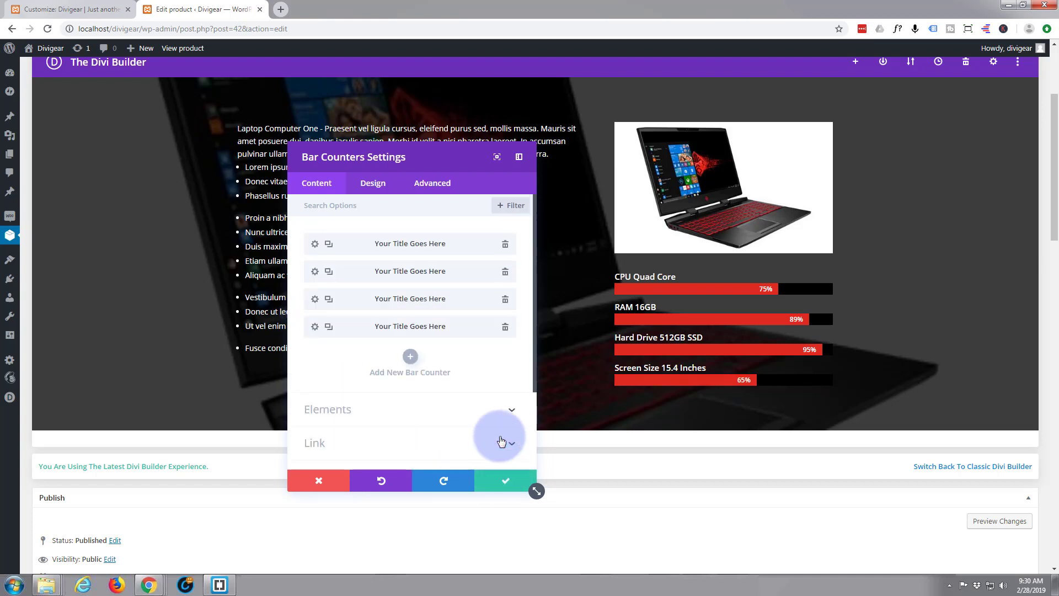
Save the Bar Counters module and the Laptop Computer One product, and open a preview of the product page.
{"action": "left_click", "coordinate": [499, 480]}
{"action": "scroll", "coordinate": [557, 287], "scroll_direction": "up", "scroll_amount": 2}
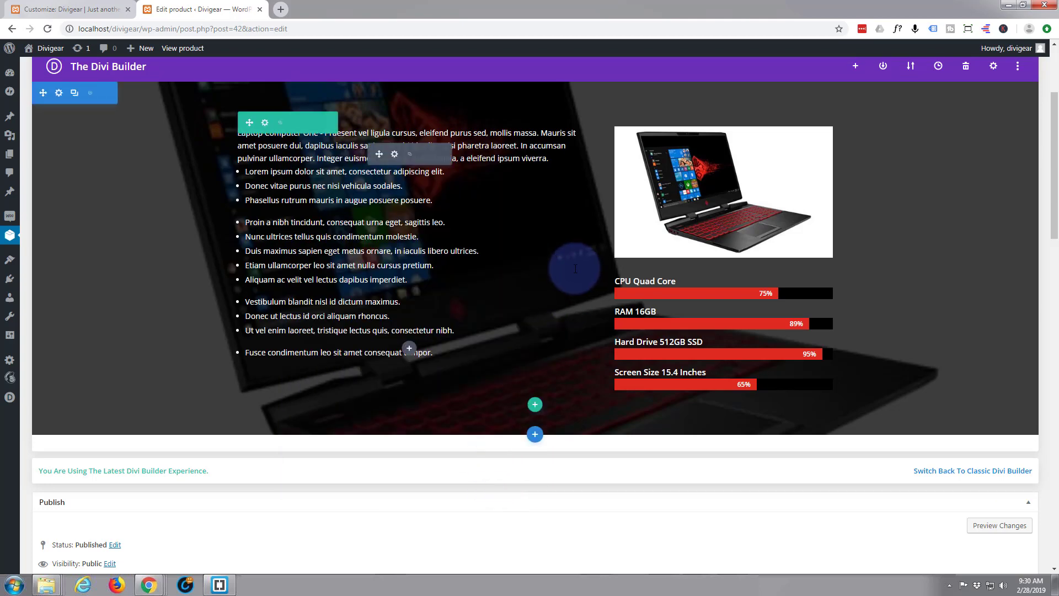
{"action": "scroll", "coordinate": [573, 269], "scroll_direction": "down", "scroll_amount": 1}
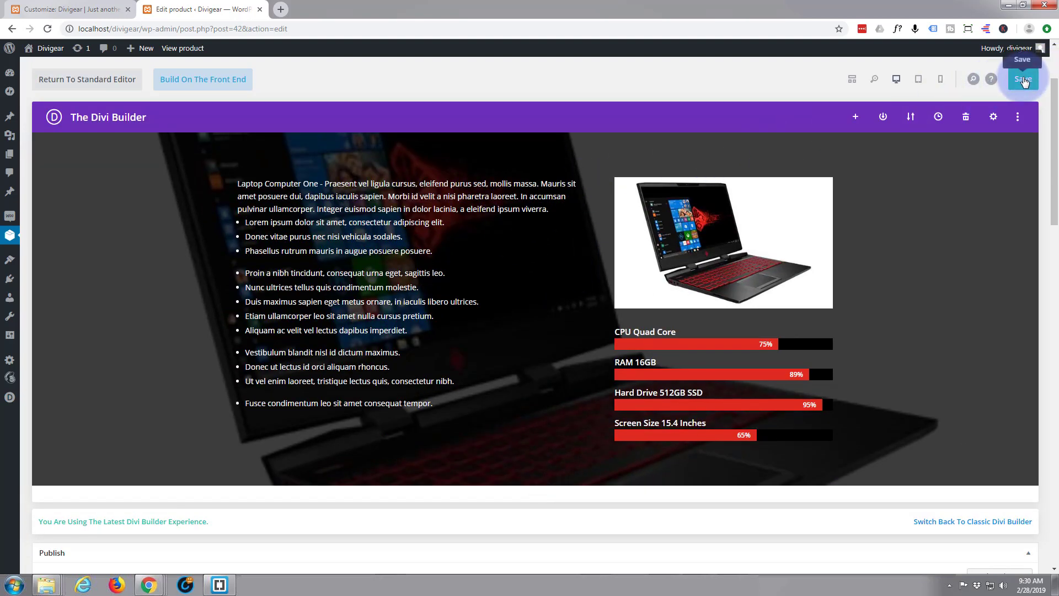
{"action": "left_click", "coordinate": [1023, 80]}
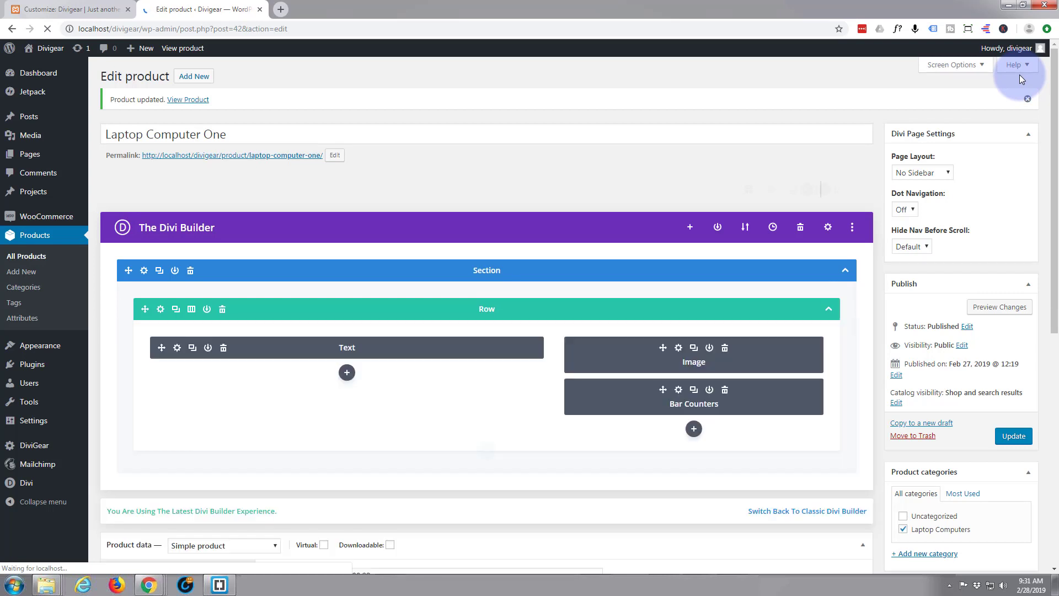
{"action": "left_click", "coordinate": [997, 310]}
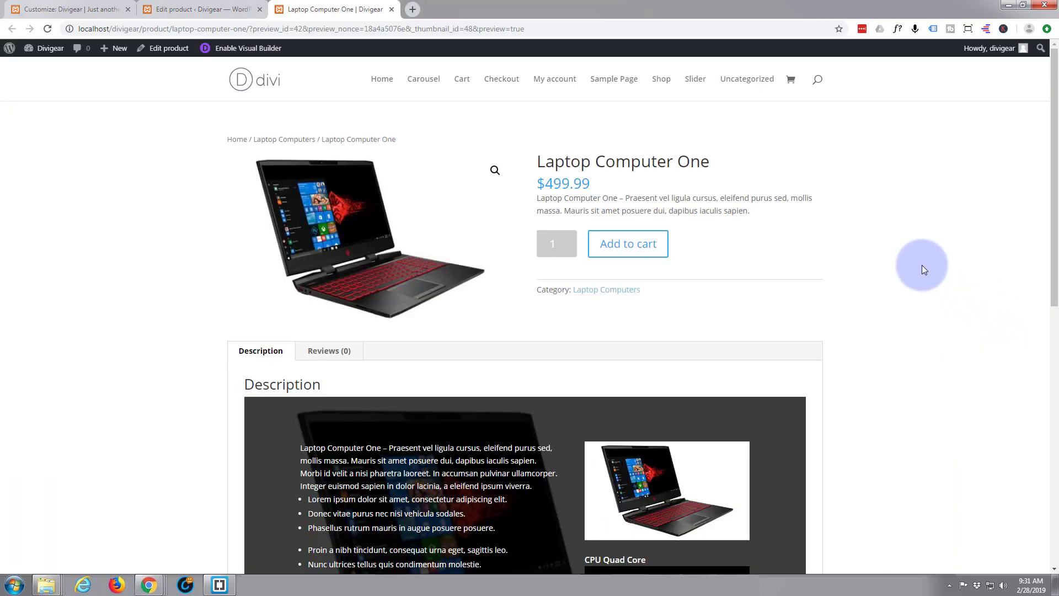
Examine the previewed product page, including the styled description with its bar counters and the related products images.
{"action": "scroll", "coordinate": [914, 143], "scroll_direction": "down", "scroll_amount": 4}
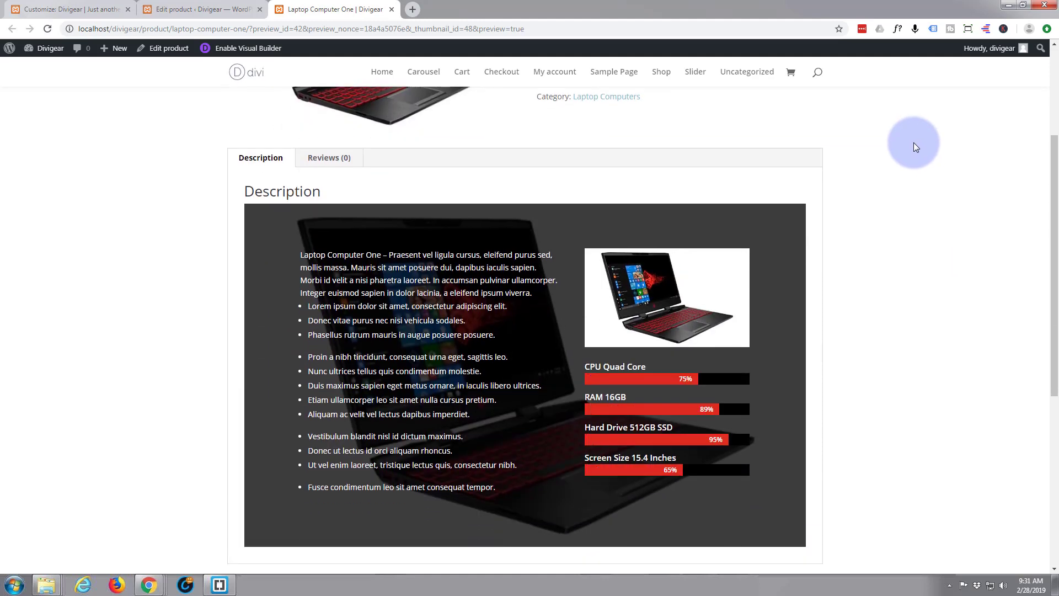
{"action": "scroll", "coordinate": [913, 144], "scroll_direction": "up", "scroll_amount": 2}
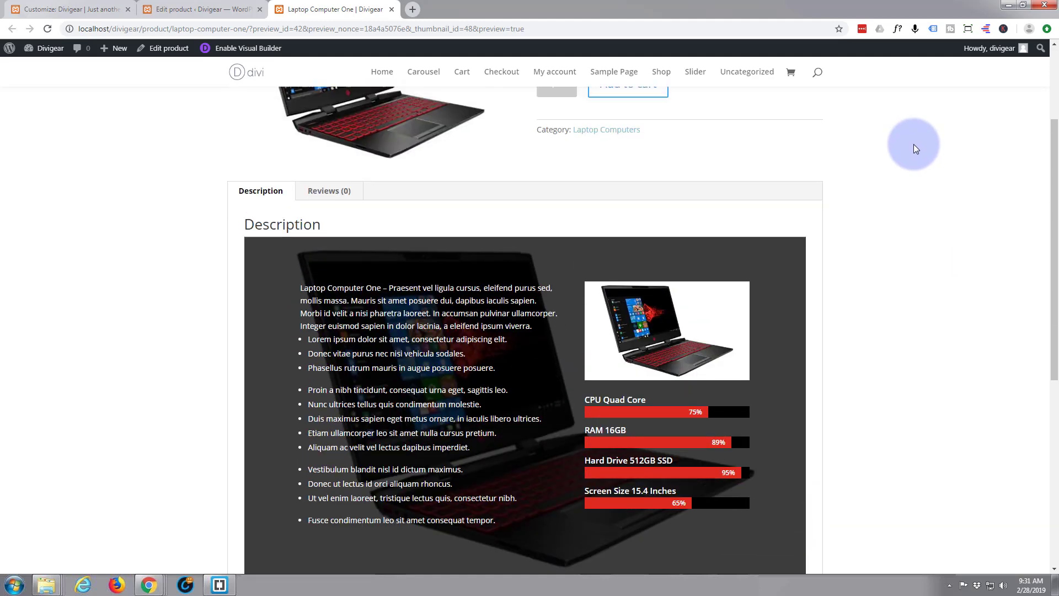
{"action": "scroll", "coordinate": [913, 144], "scroll_direction": "down", "scroll_amount": 2}
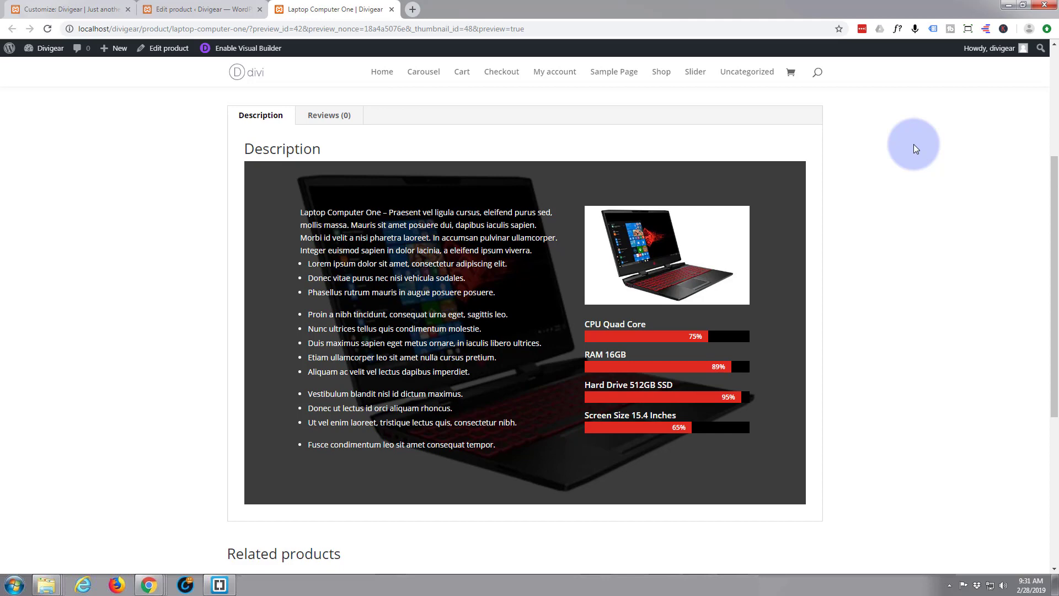
{"action": "scroll", "coordinate": [913, 144], "scroll_direction": "down", "scroll_amount": 1}
{"action": "scroll", "coordinate": [914, 144], "scroll_direction": "up", "scroll_amount": 1}
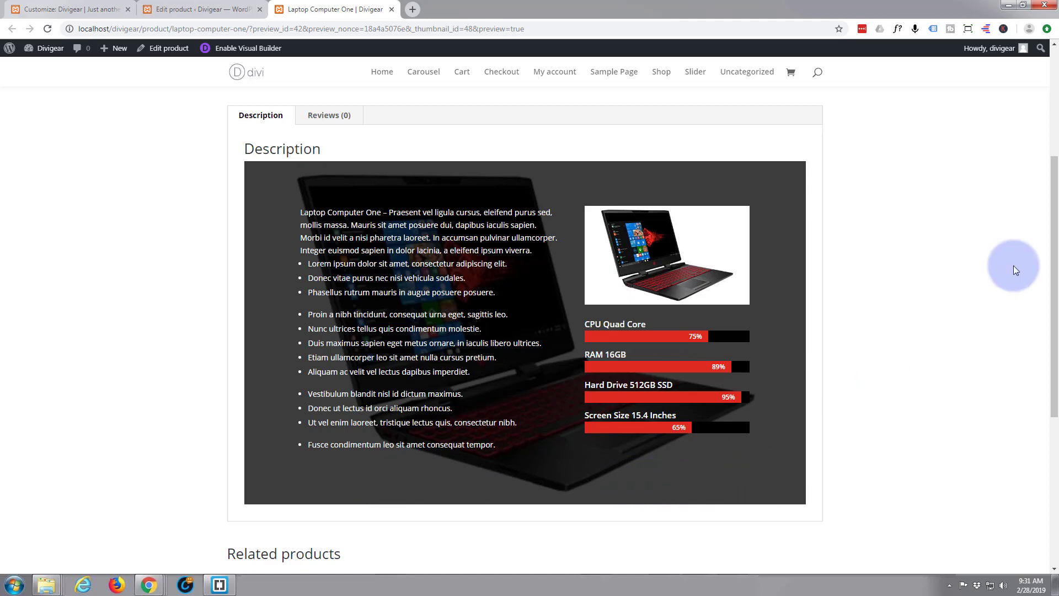
{"action": "scroll", "coordinate": [981, 298], "scroll_direction": "up", "scroll_amount": 5}
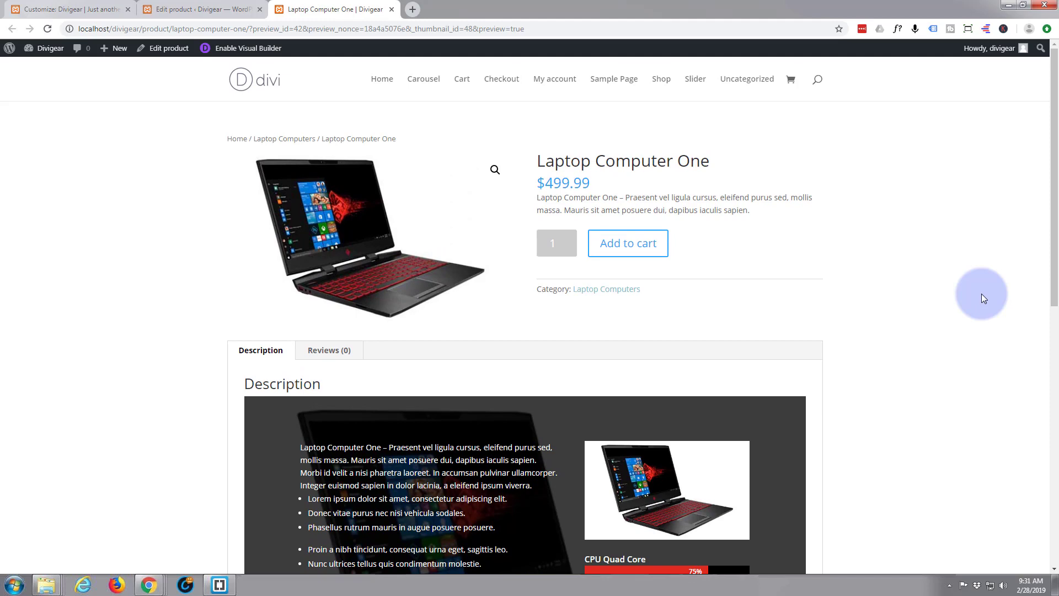
{"action": "scroll", "coordinate": [965, 296], "scroll_direction": "down", "scroll_amount": 3}
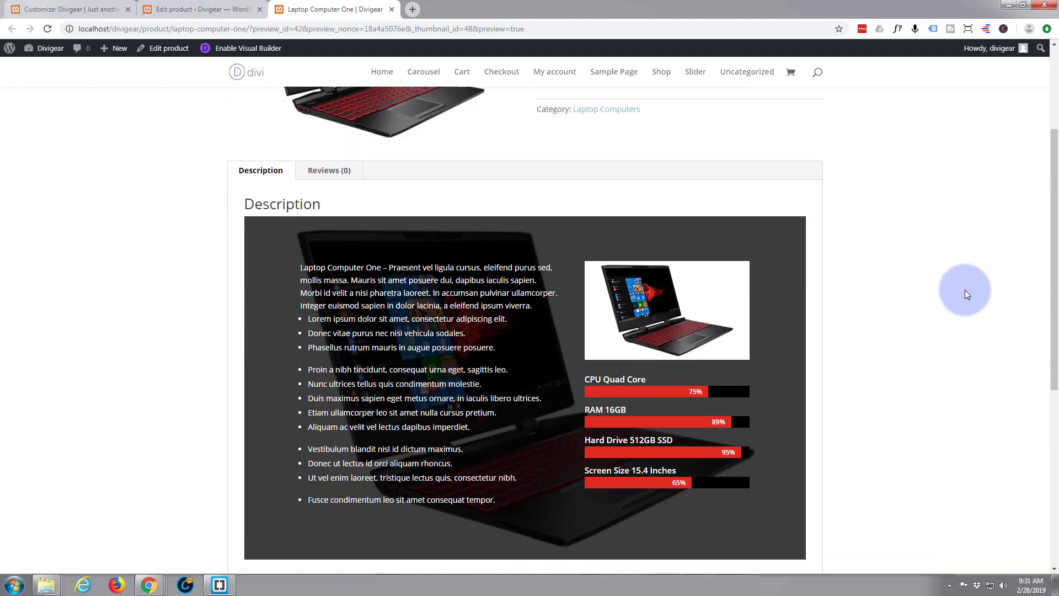
{"action": "scroll", "coordinate": [965, 289], "scroll_direction": "down", "scroll_amount": 1}
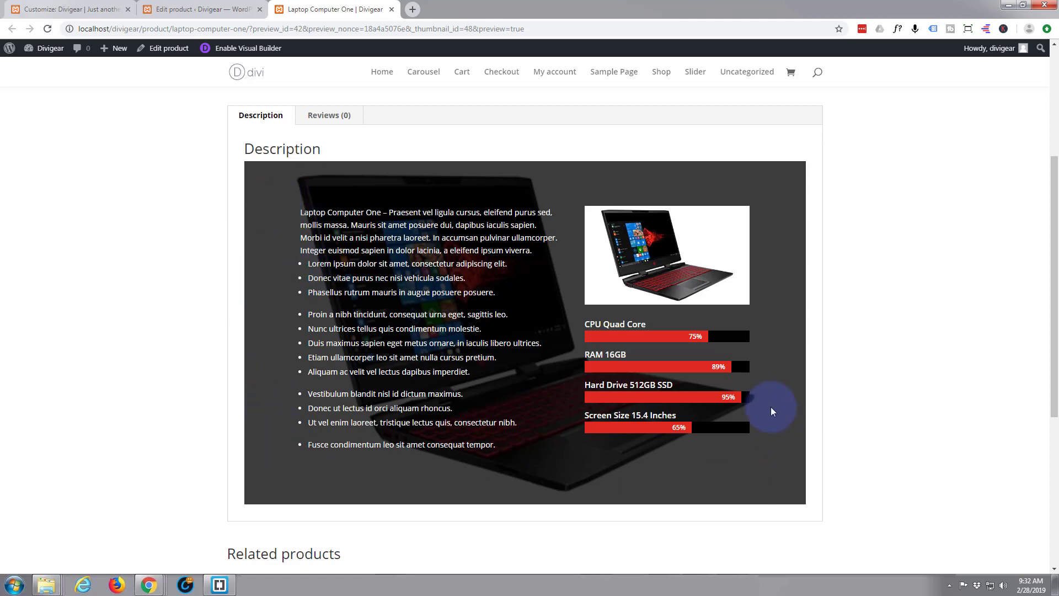
{"action": "scroll", "coordinate": [905, 320], "scroll_direction": "up", "scroll_amount": 3}
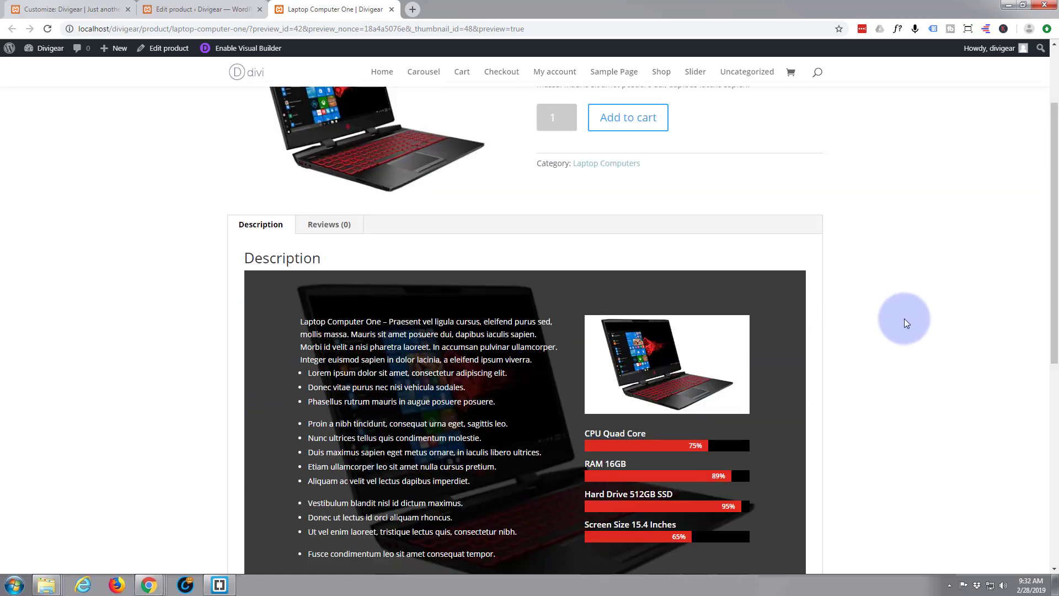
{"action": "scroll", "coordinate": [905, 323], "scroll_direction": "up", "scroll_amount": 2}
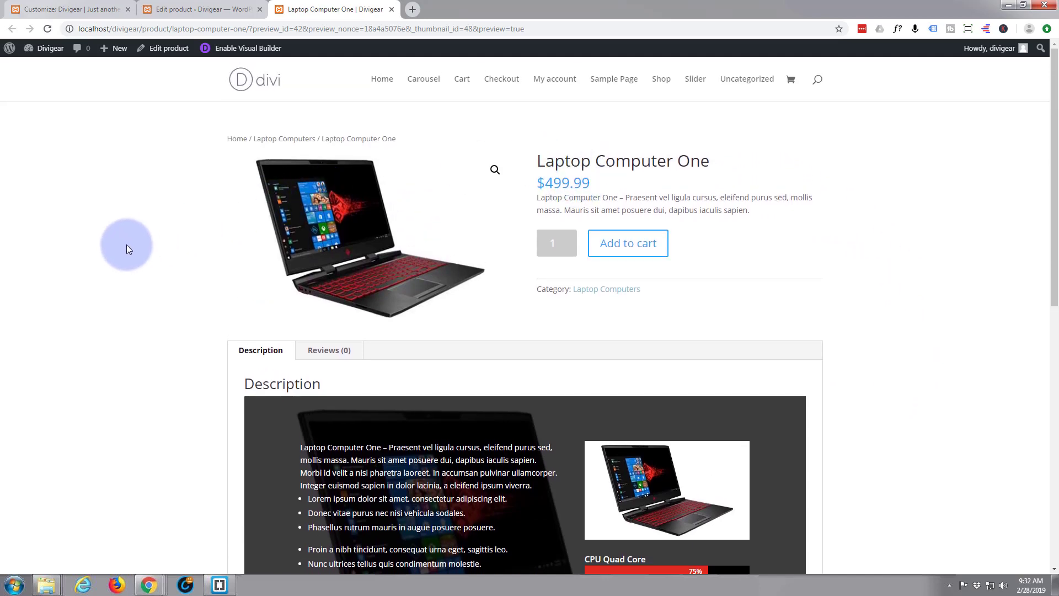
{"action": "scroll", "coordinate": [127, 244], "scroll_direction": "down", "scroll_amount": 5}
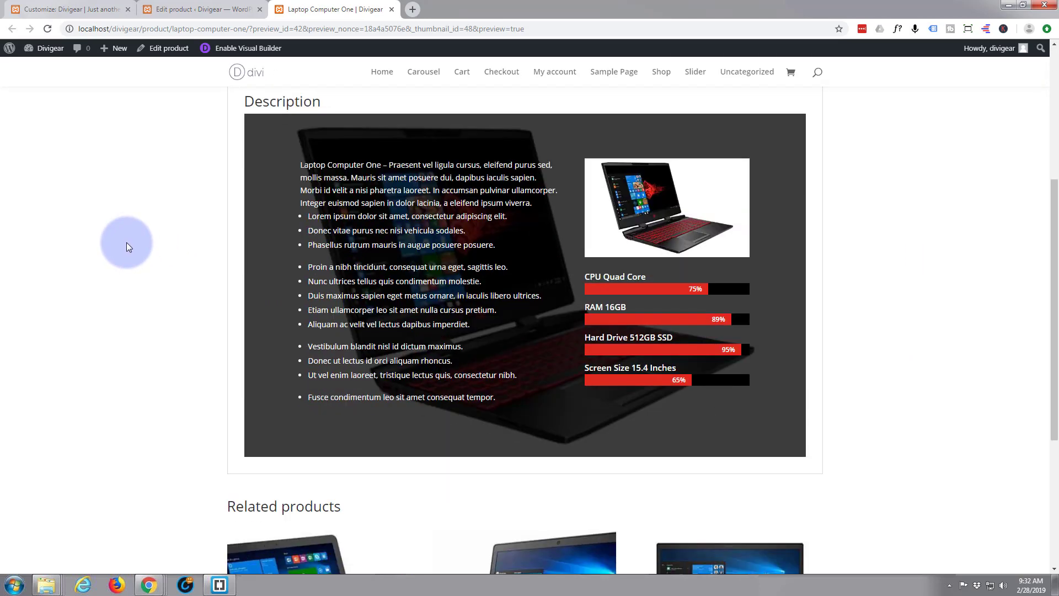
{"action": "scroll", "coordinate": [231, 242], "scroll_direction": "up", "scroll_amount": 1}
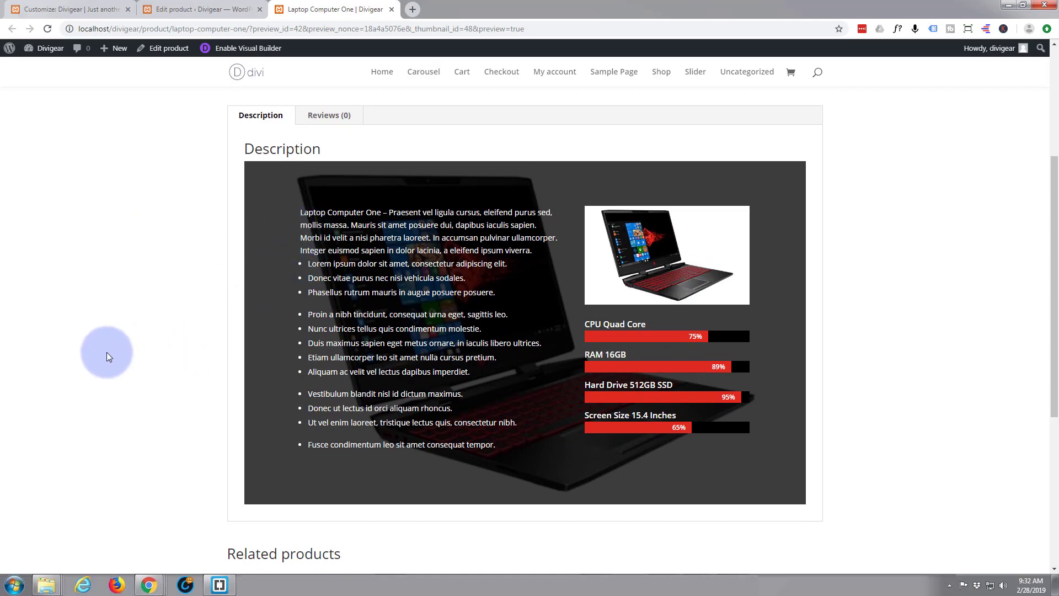
{"action": "scroll", "coordinate": [96, 353], "scroll_direction": "down", "scroll_amount": 2}
{"action": "scroll", "coordinate": [96, 356], "scroll_direction": "down", "scroll_amount": 1}
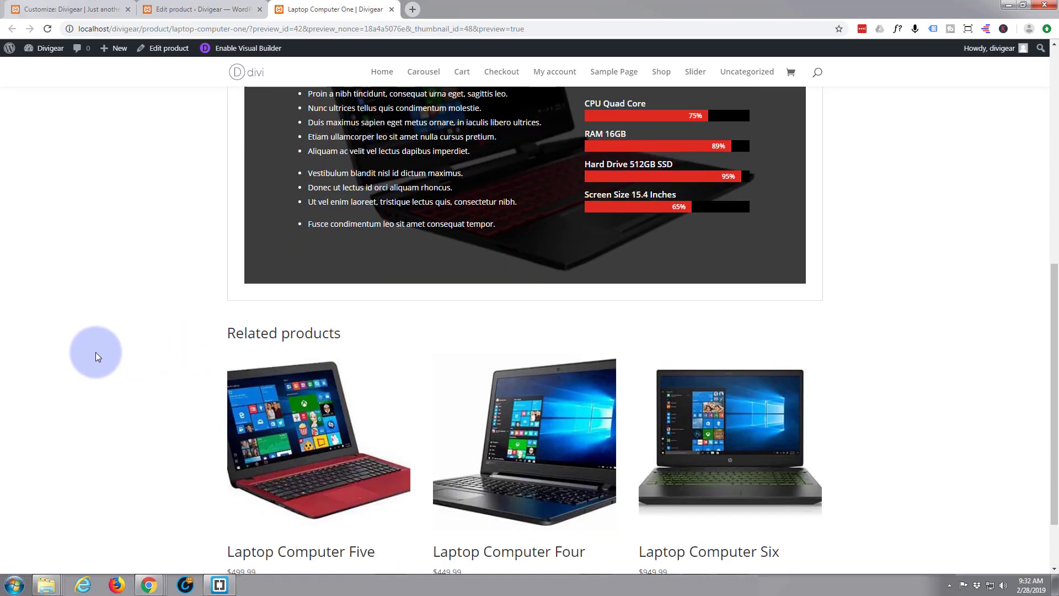
{"action": "scroll", "coordinate": [95, 352], "scroll_direction": "down", "scroll_amount": 1}
{"action": "scroll", "coordinate": [95, 352], "scroll_direction": "down", "scroll_amount": 1}
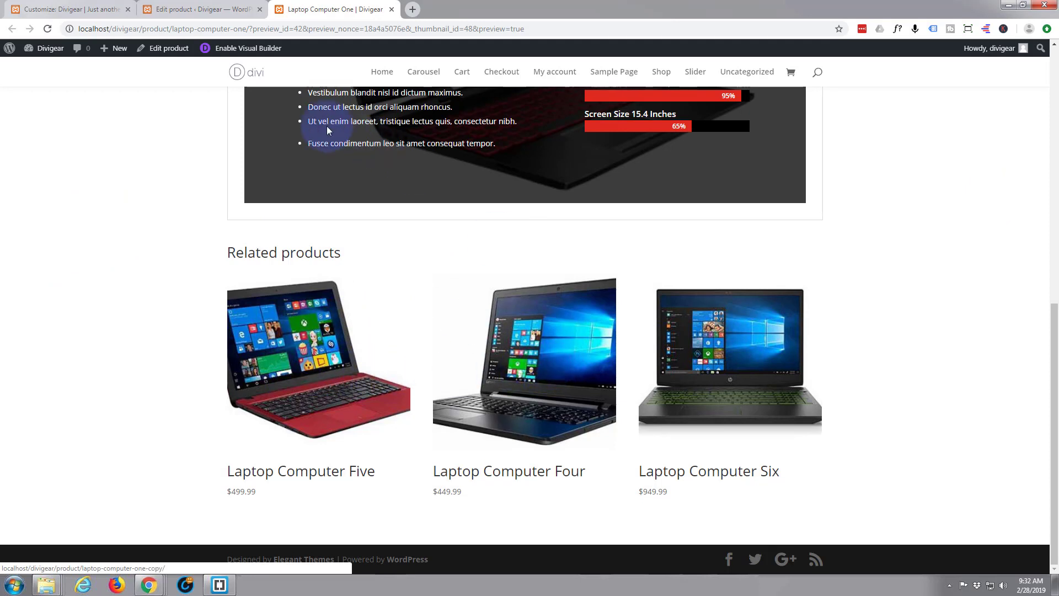
Set the WooCommerce product images' thumbnail cropping to Uncropped in the Divi Theme Customizer and publish the change.
{"action": "left_click", "coordinate": [81, 6]}
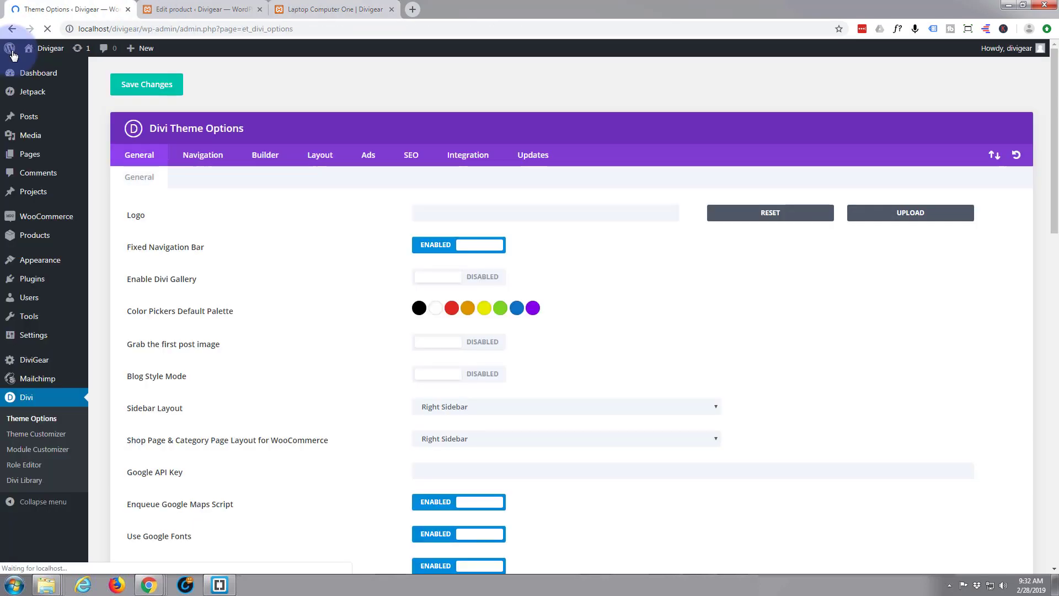
{"action": "left_click", "coordinate": [18, 436]}
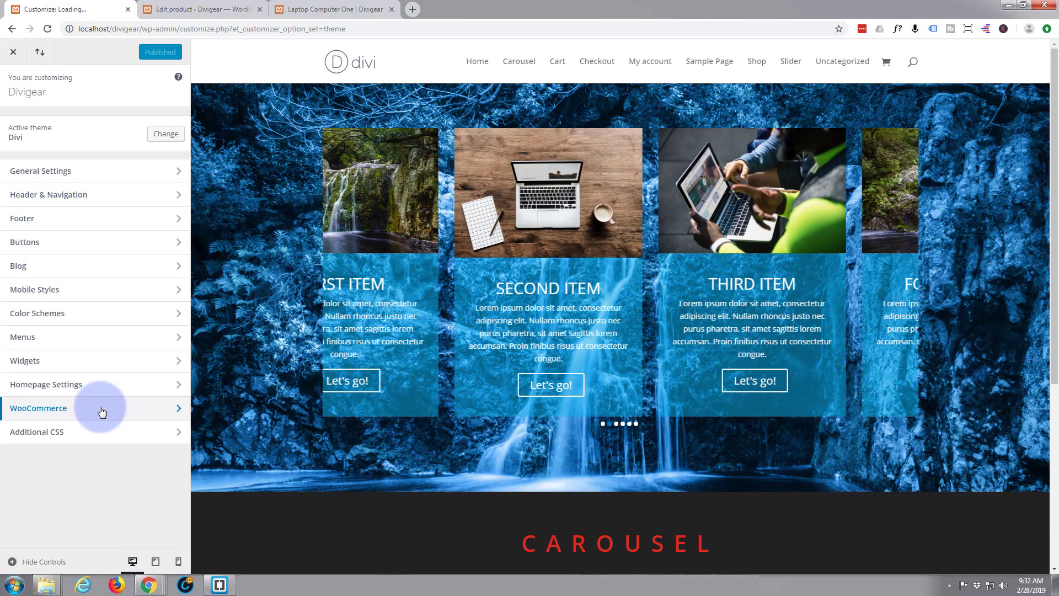
{"action": "left_click", "coordinate": [101, 409]}
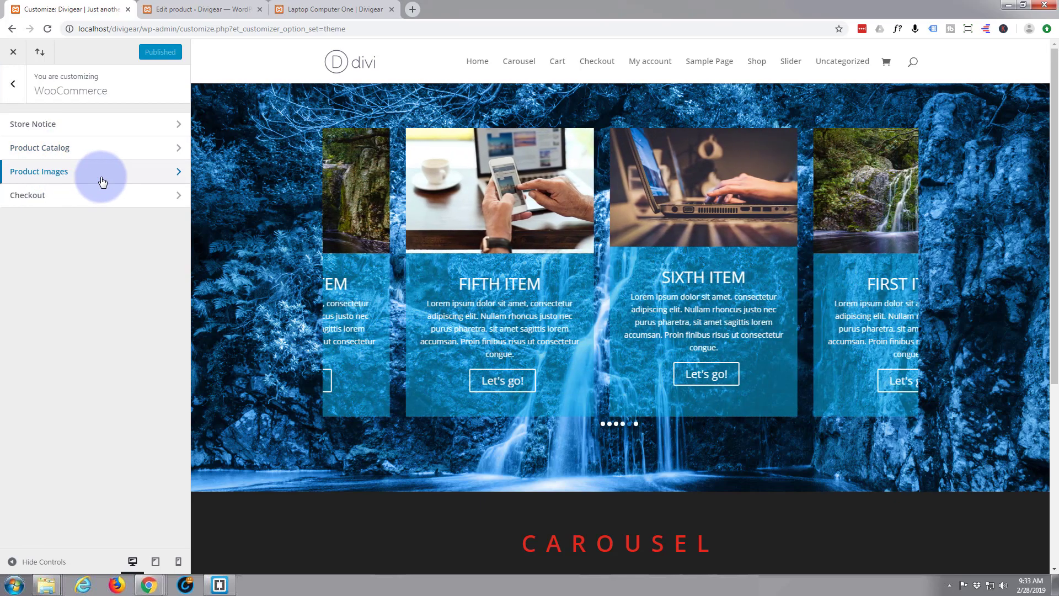
{"action": "left_click", "coordinate": [103, 181]}
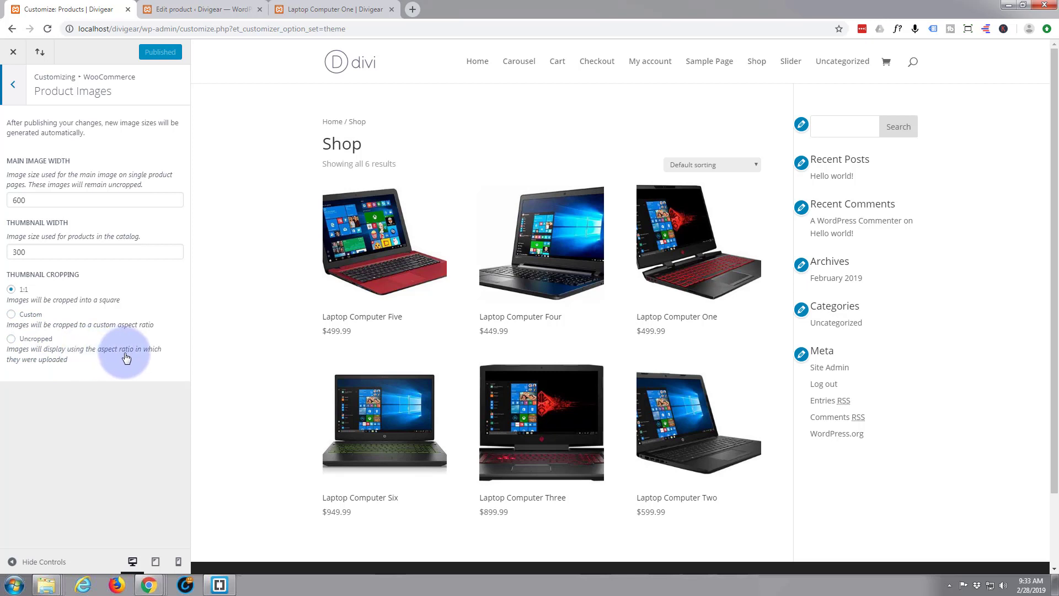
{"action": "left_click", "coordinate": [11, 339]}
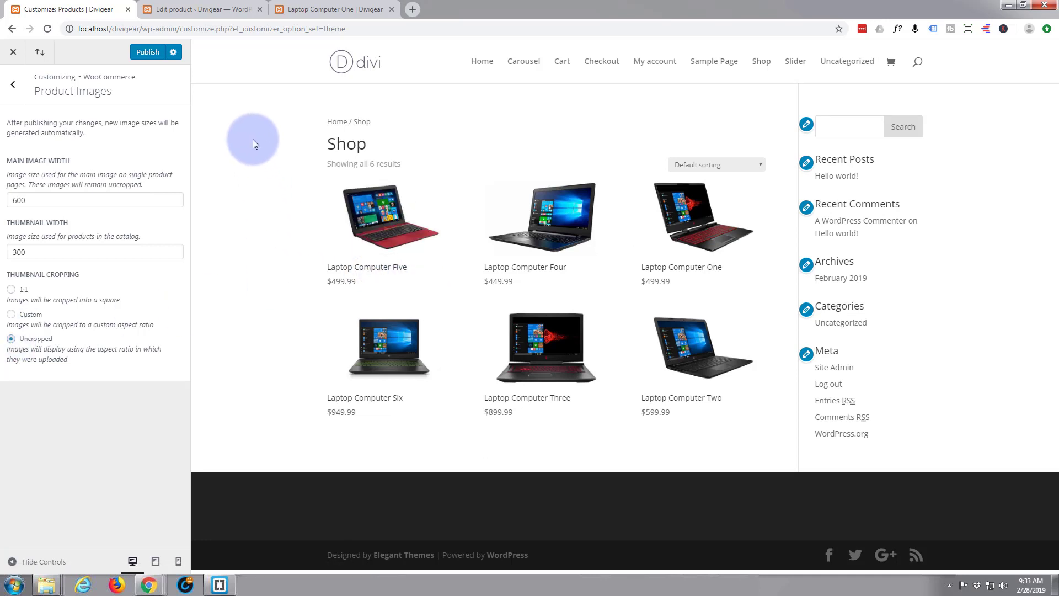
{"action": "left_click", "coordinate": [145, 53]}
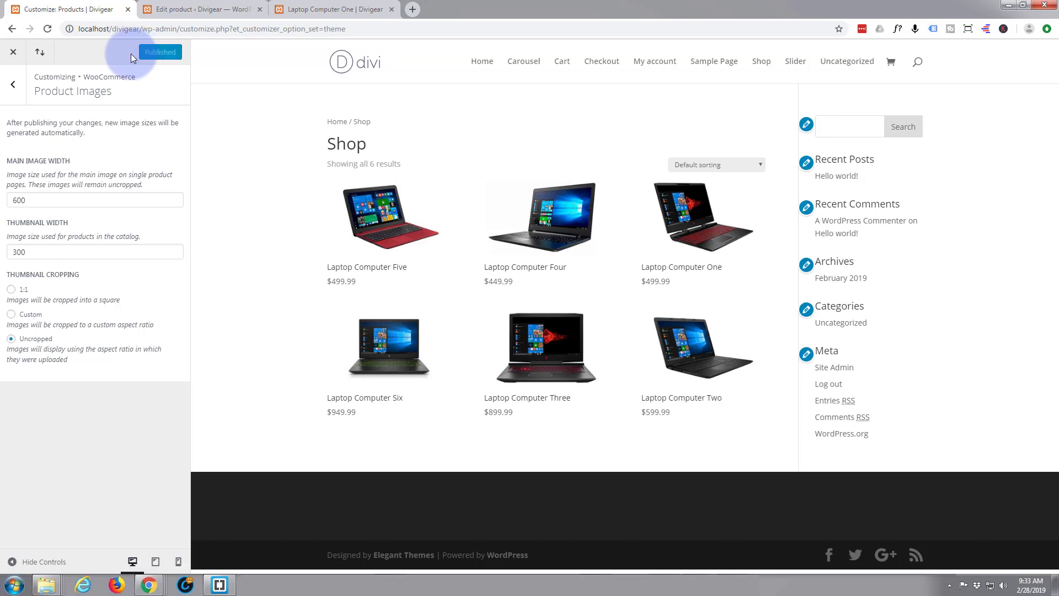
Reload the Laptop Computer One preview page and examine the related products thumbnails, the product summary and the description with its bar counters.
{"action": "left_click", "coordinate": [346, 11]}
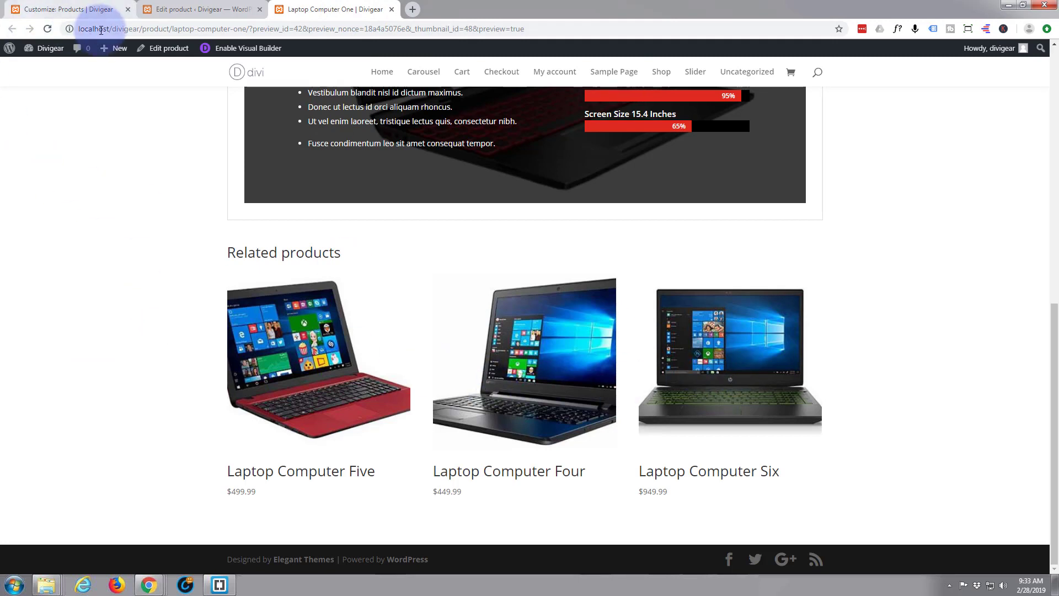
{"action": "left_click", "coordinate": [49, 29]}
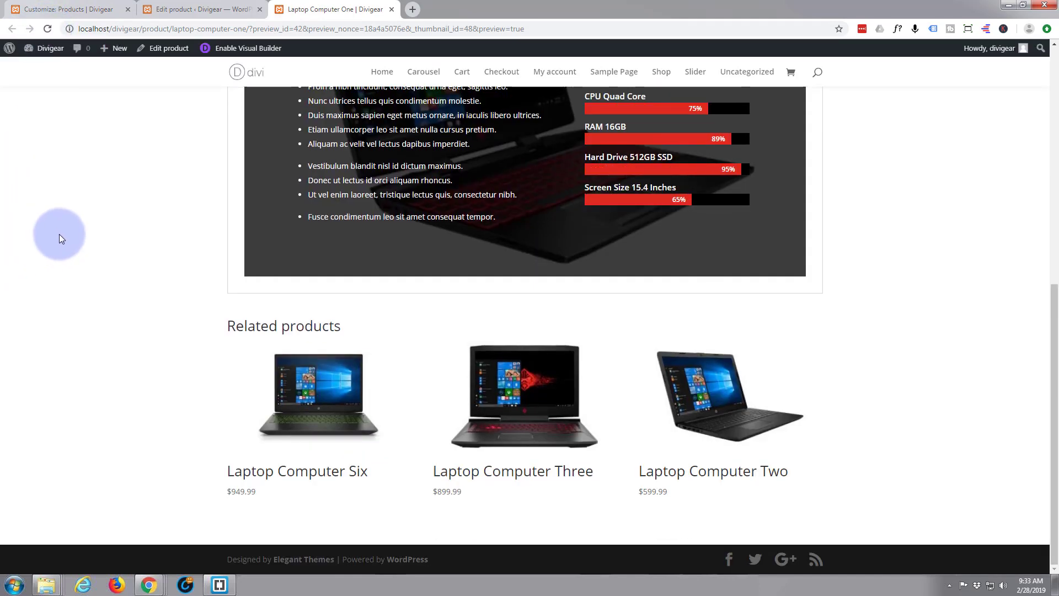
{"action": "scroll", "coordinate": [61, 239], "scroll_direction": "up", "scroll_amount": 7}
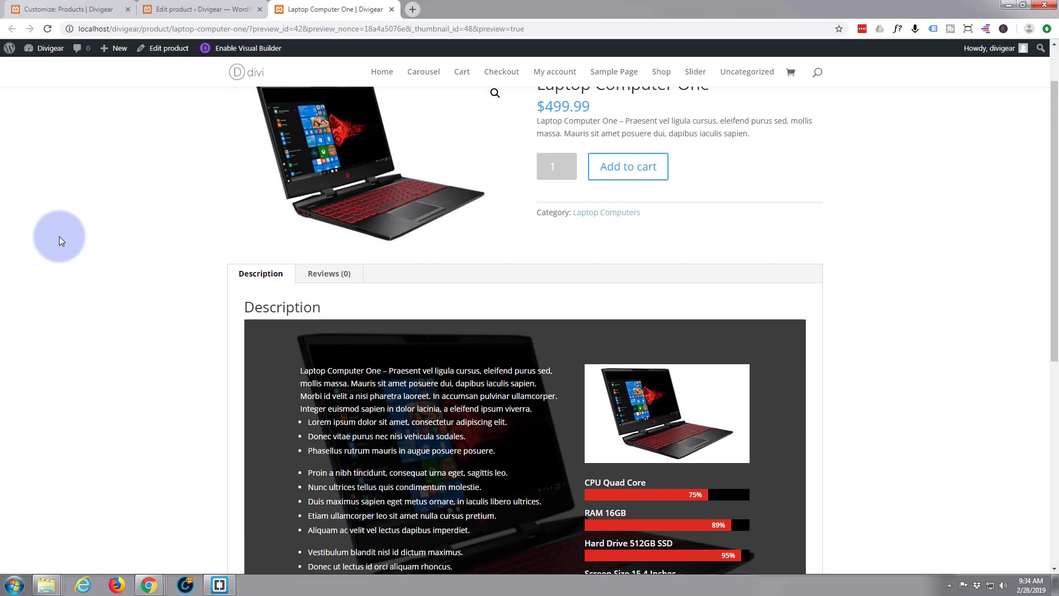
{"action": "scroll", "coordinate": [58, 236], "scroll_direction": "up", "scroll_amount": 2}
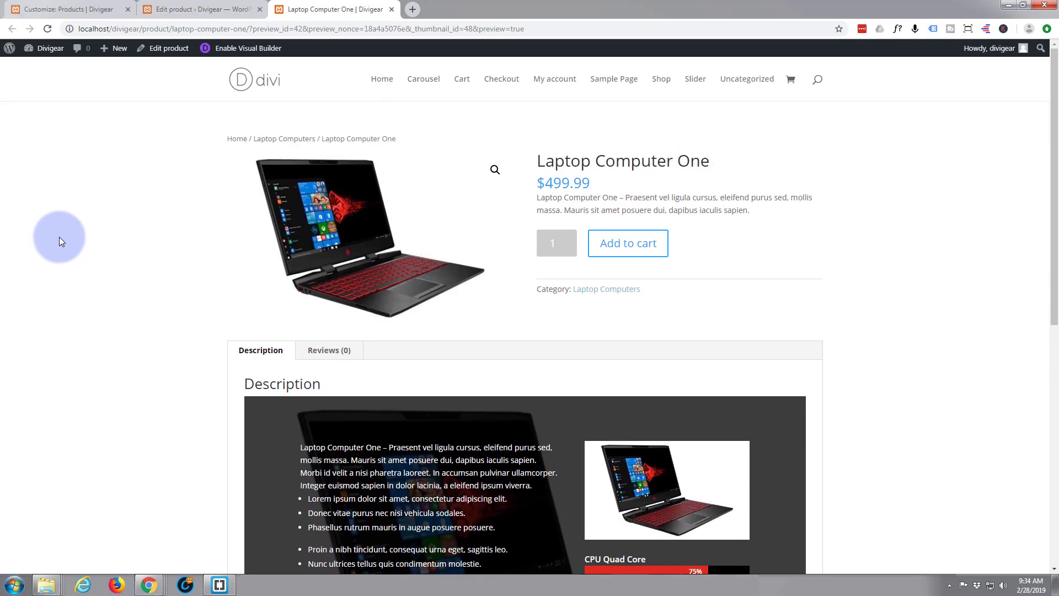
{"action": "scroll", "coordinate": [59, 237], "scroll_direction": "down", "scroll_amount": 2}
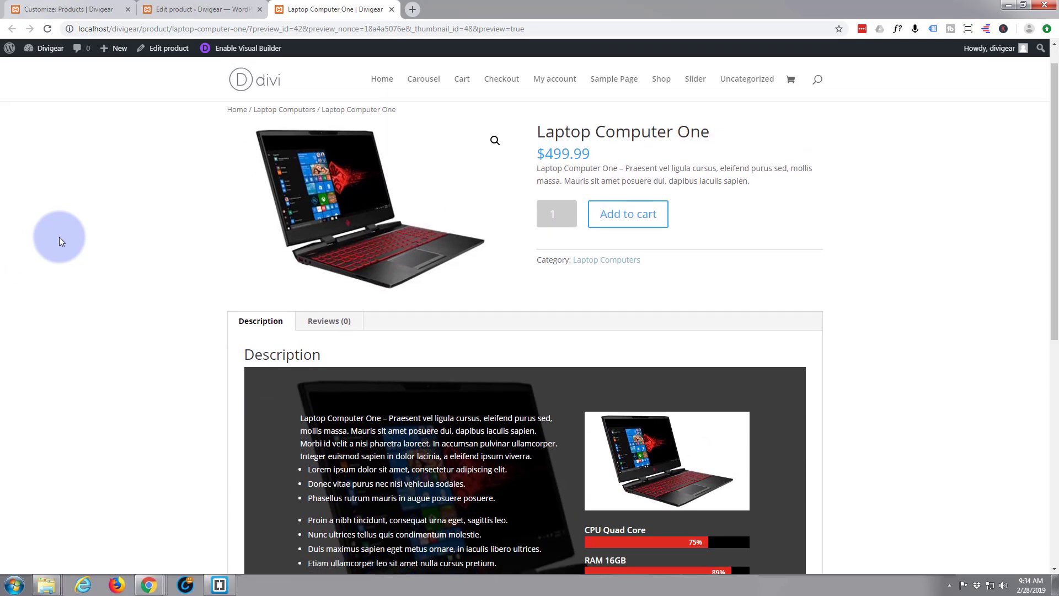
{"action": "scroll", "coordinate": [59, 237], "scroll_direction": "up", "scroll_amount": 2}
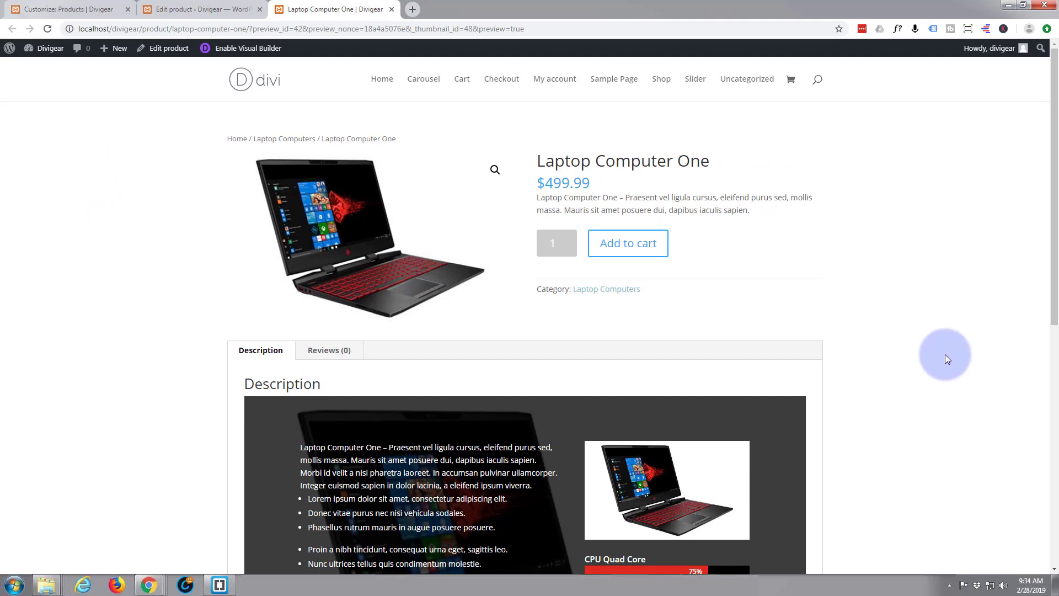
{"action": "scroll", "coordinate": [945, 354], "scroll_direction": "down", "scroll_amount": 2}
{"action": "scroll", "coordinate": [944, 354], "scroll_direction": "down", "scroll_amount": 2}
{"action": "scroll", "coordinate": [946, 354], "scroll_direction": "up", "scroll_amount": 1}
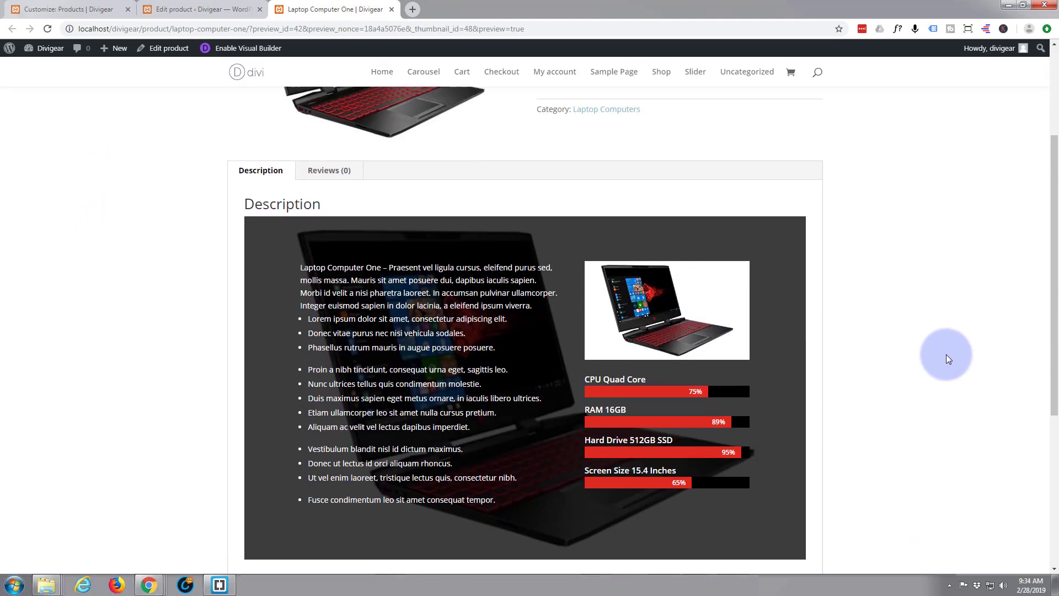
{"action": "scroll", "coordinate": [946, 356], "scroll_direction": "up", "scroll_amount": 3}
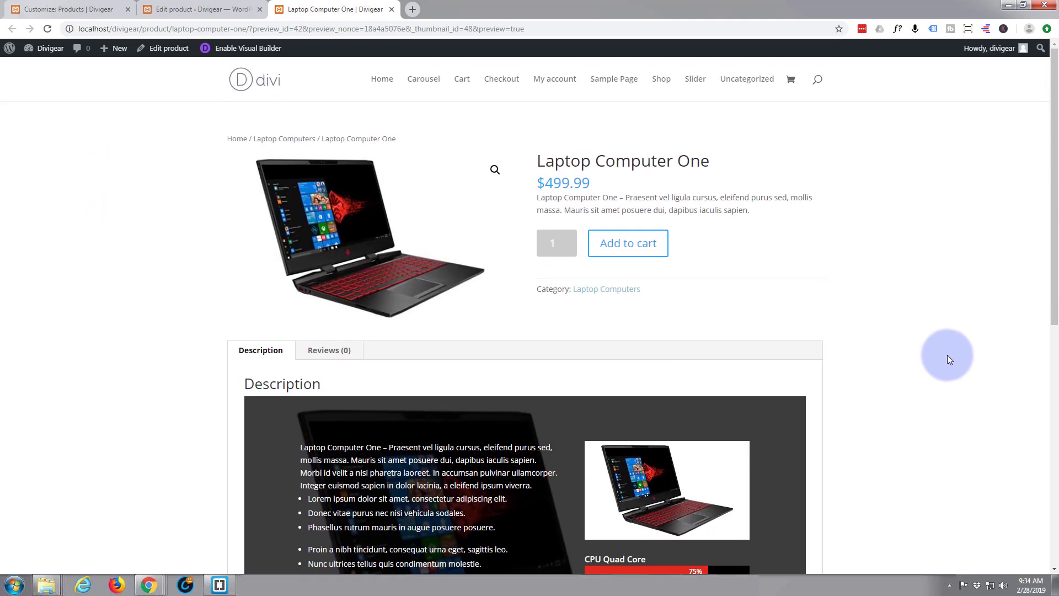
{"action": "scroll", "coordinate": [948, 355], "scroll_direction": "down", "scroll_amount": 1}
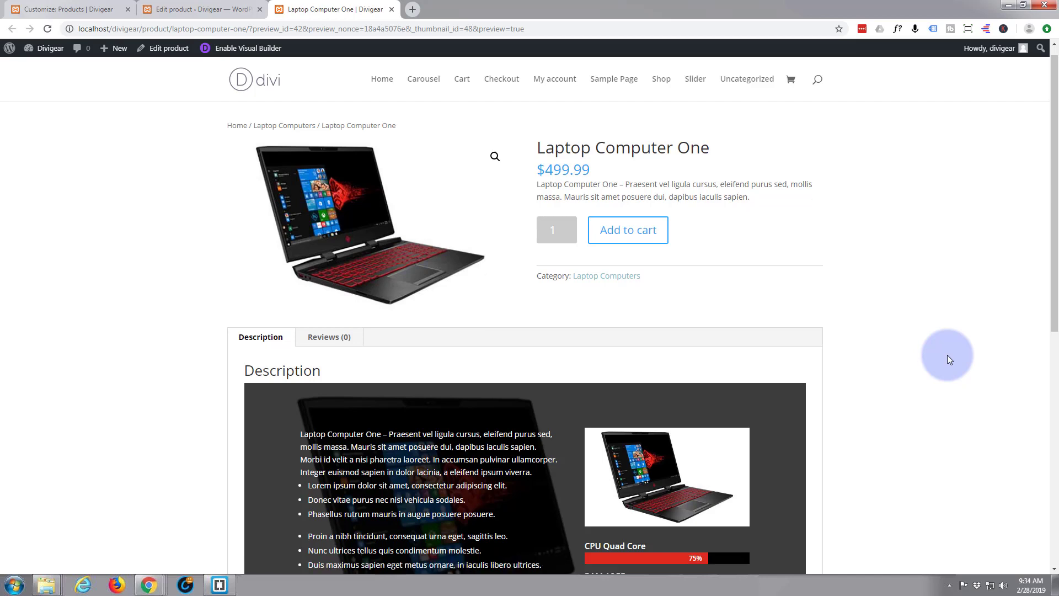
{"action": "scroll", "coordinate": [947, 355], "scroll_direction": "up", "scroll_amount": 1}
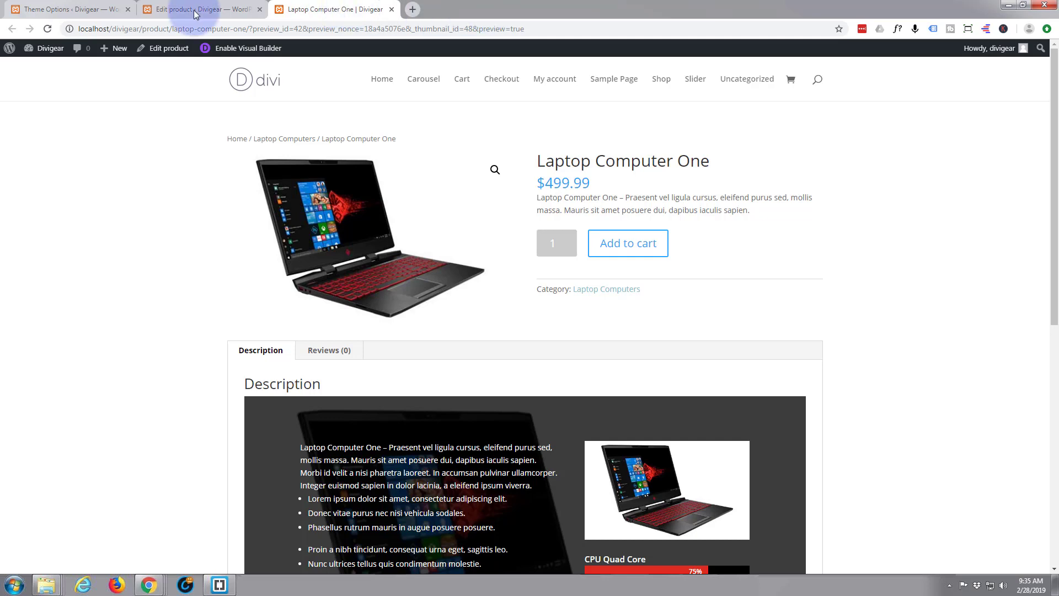
Refresh the product preview and inspect the page's colour styling from the product summary down to the related products.
{"action": "left_click", "coordinate": [48, 29]}
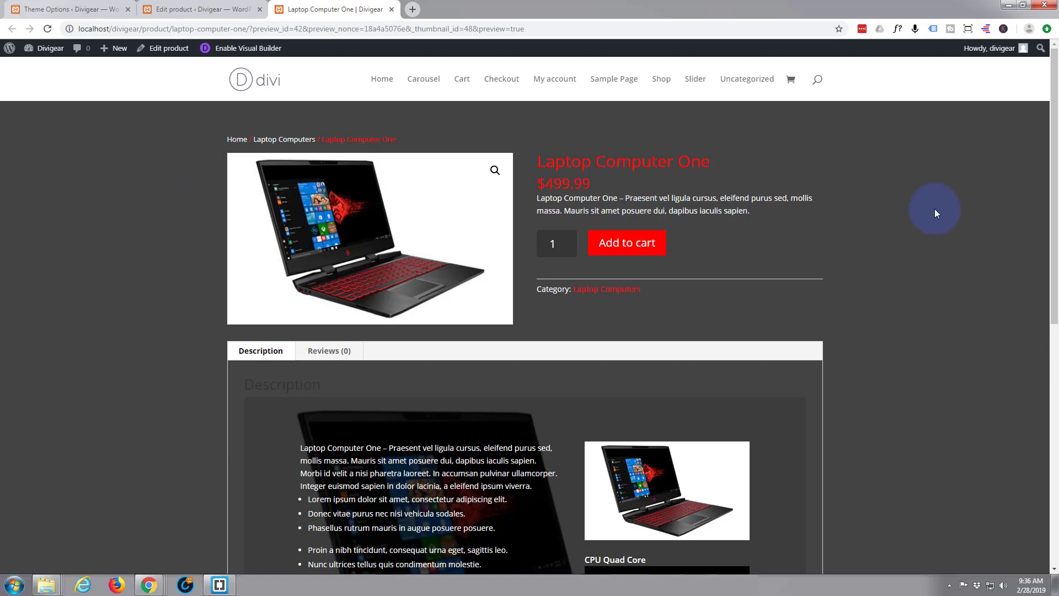
{"action": "scroll", "coordinate": [938, 210], "scroll_direction": "down", "scroll_amount": 2}
{"action": "scroll", "coordinate": [940, 212], "scroll_direction": "down", "scroll_amount": 7}
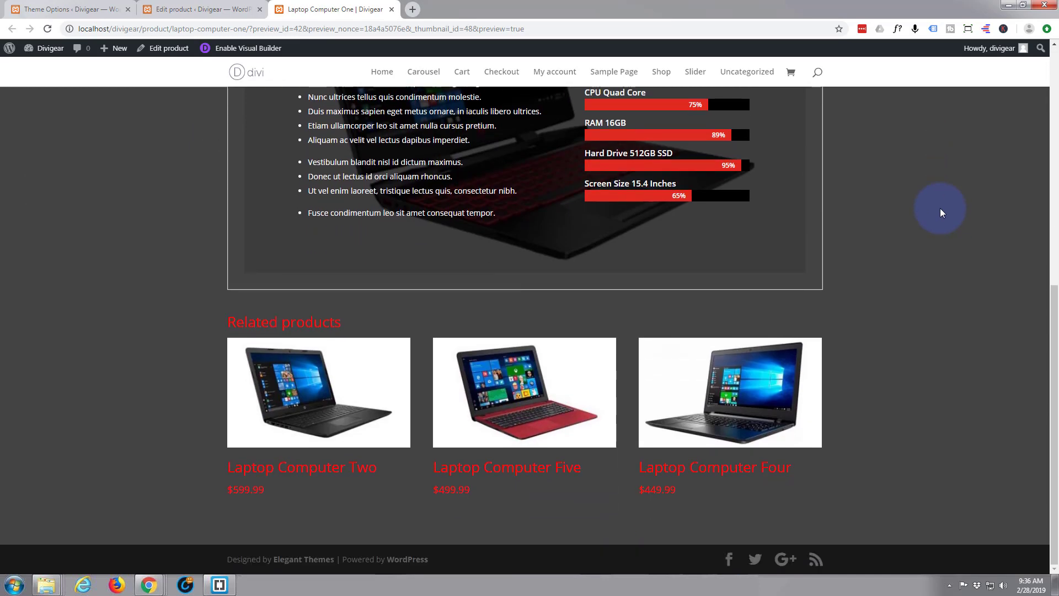
{"action": "scroll", "coordinate": [941, 213], "scroll_direction": "up", "scroll_amount": 2}
{"action": "scroll", "coordinate": [941, 213], "scroll_direction": "up", "scroll_amount": 7}
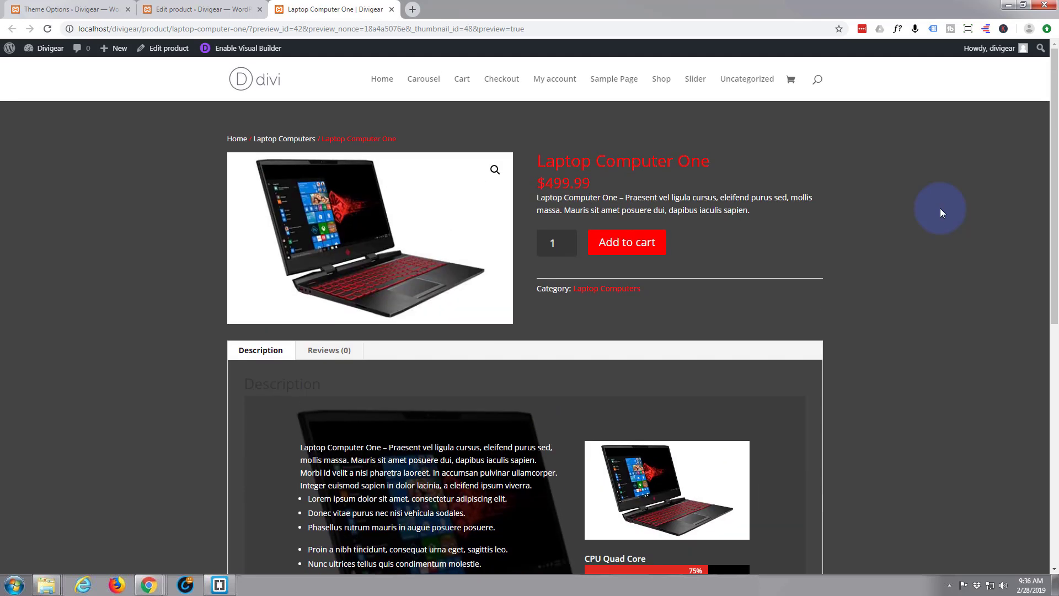